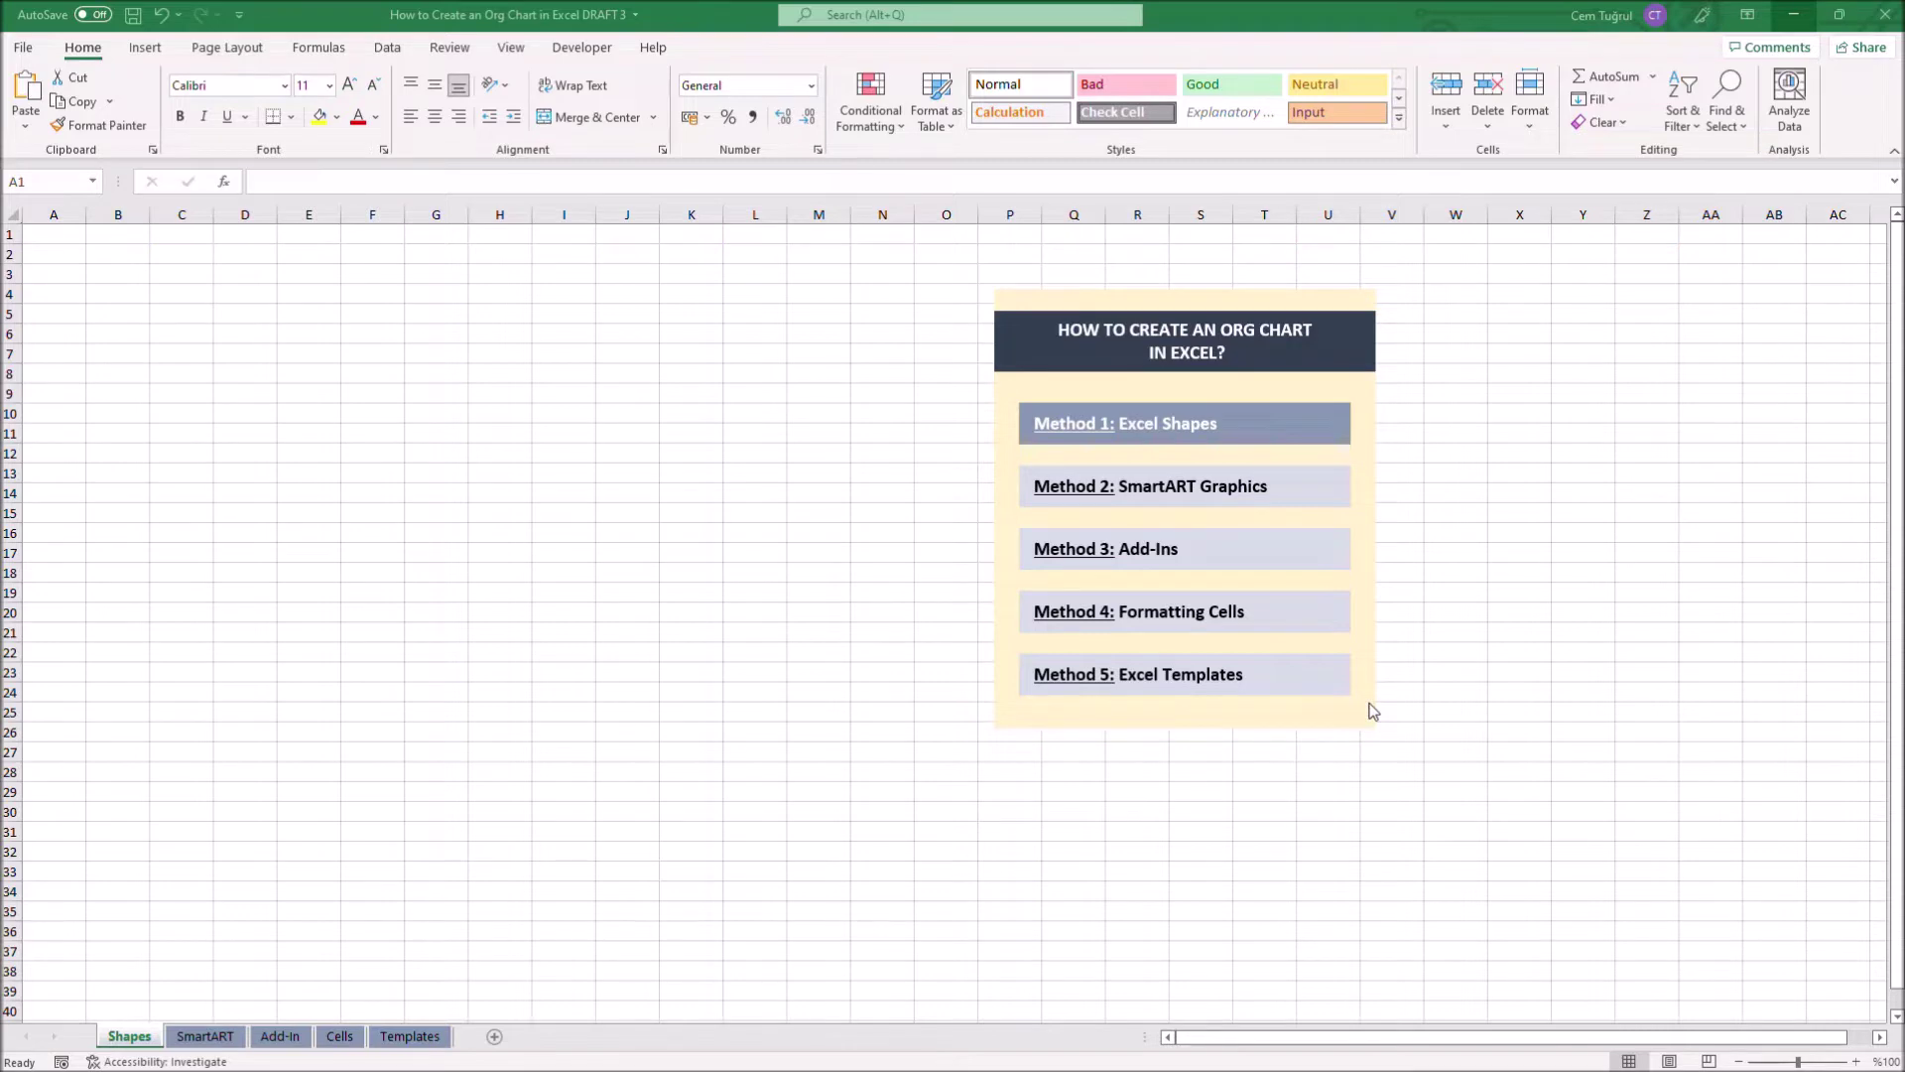
Set every column on the Shapes sheet to a width of 2,14
{"action": "key", "text": "ctrl+a"}
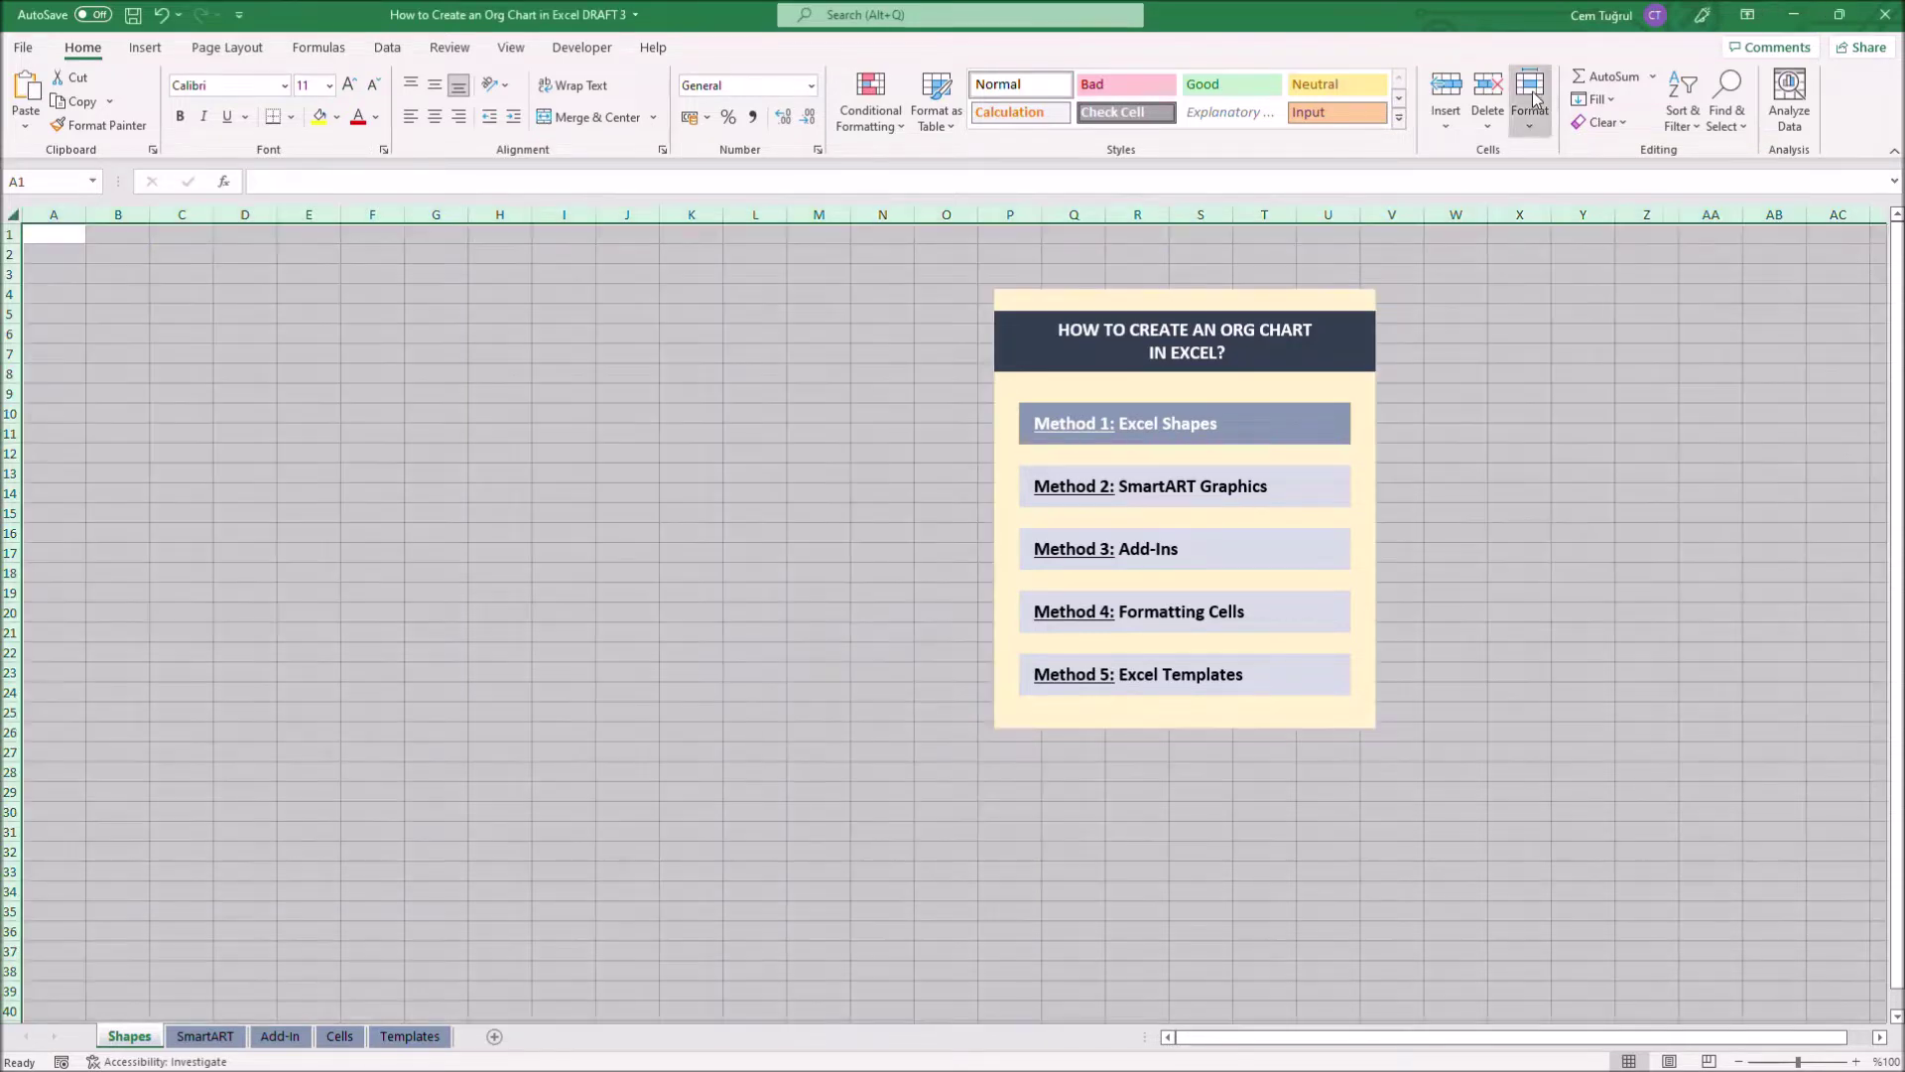
{"action": "key", "text": "alt+h"}
{"action": "type", "text": "ow2,14"}
{"action": "key", "text": "Return"}
{"action": "left_click", "coordinate": [35, 234]}
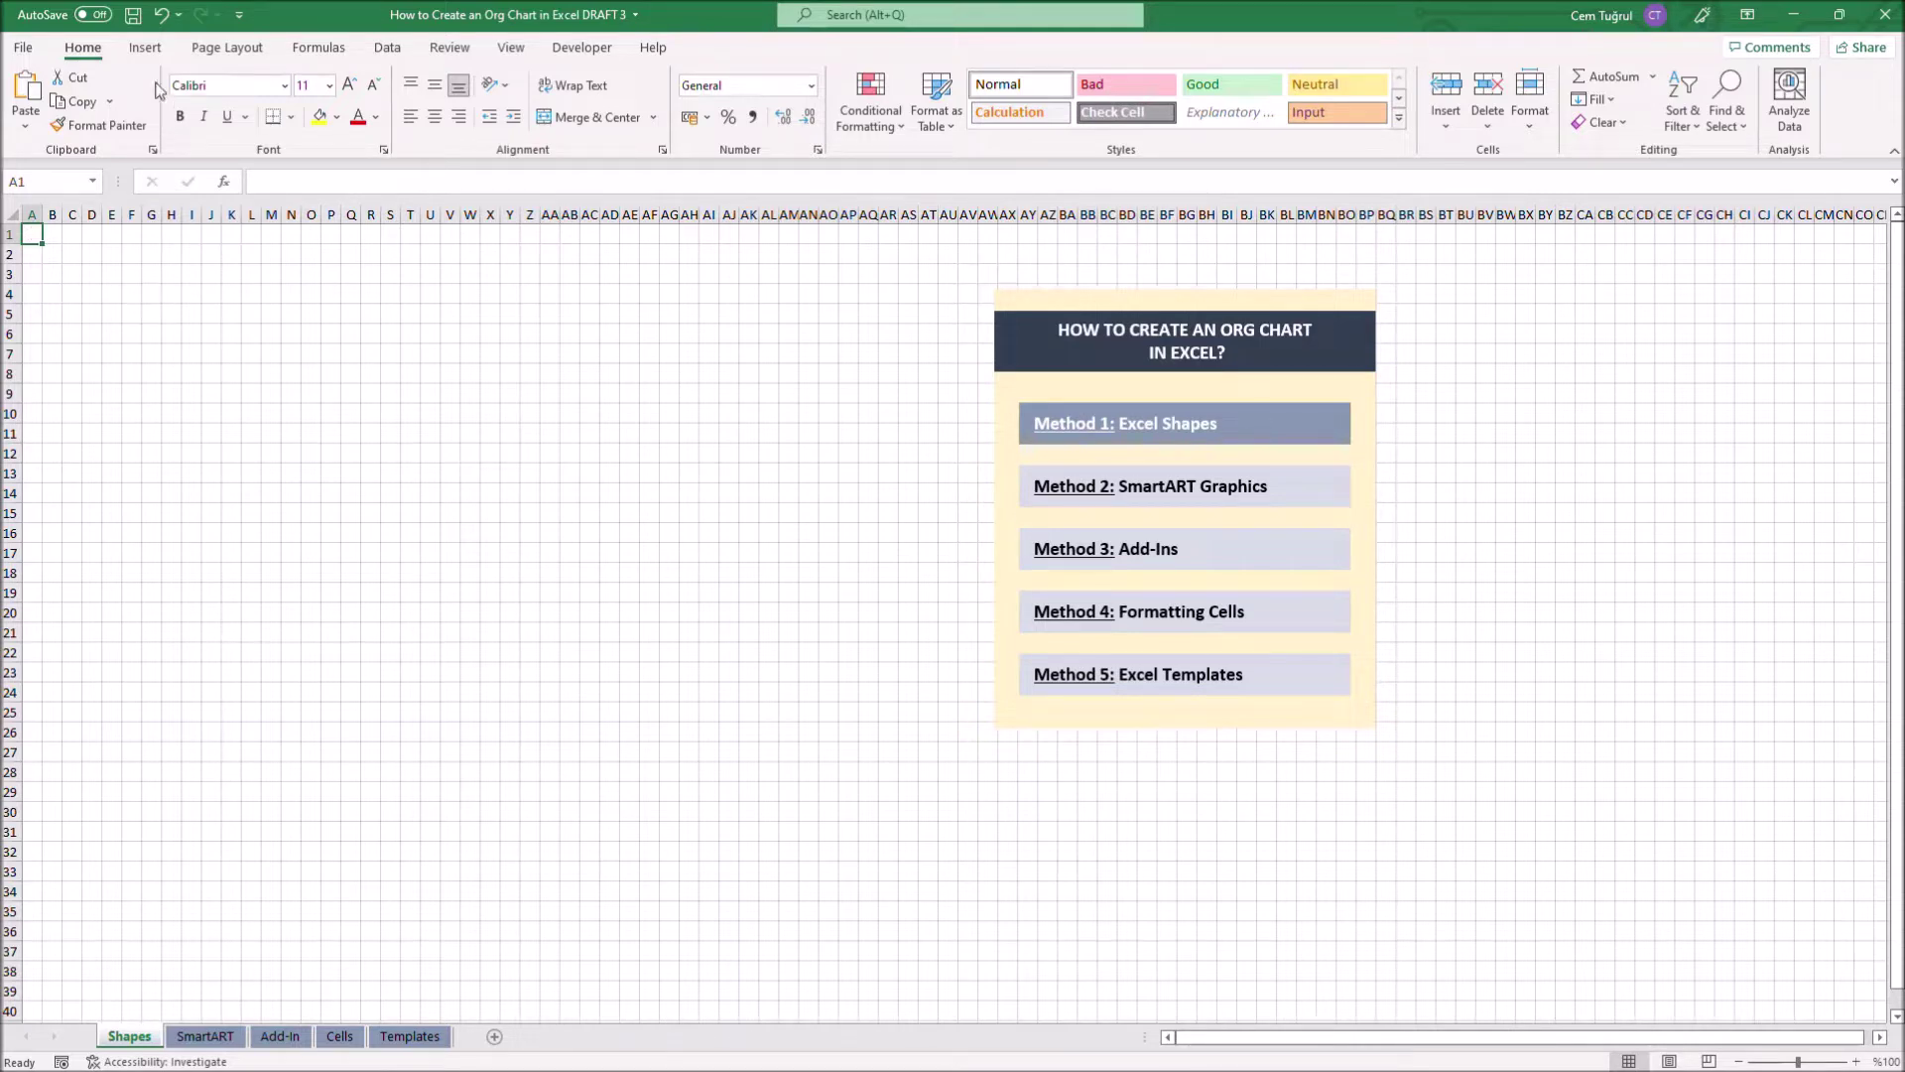
{"action": "left_click", "coordinate": [145, 48]}
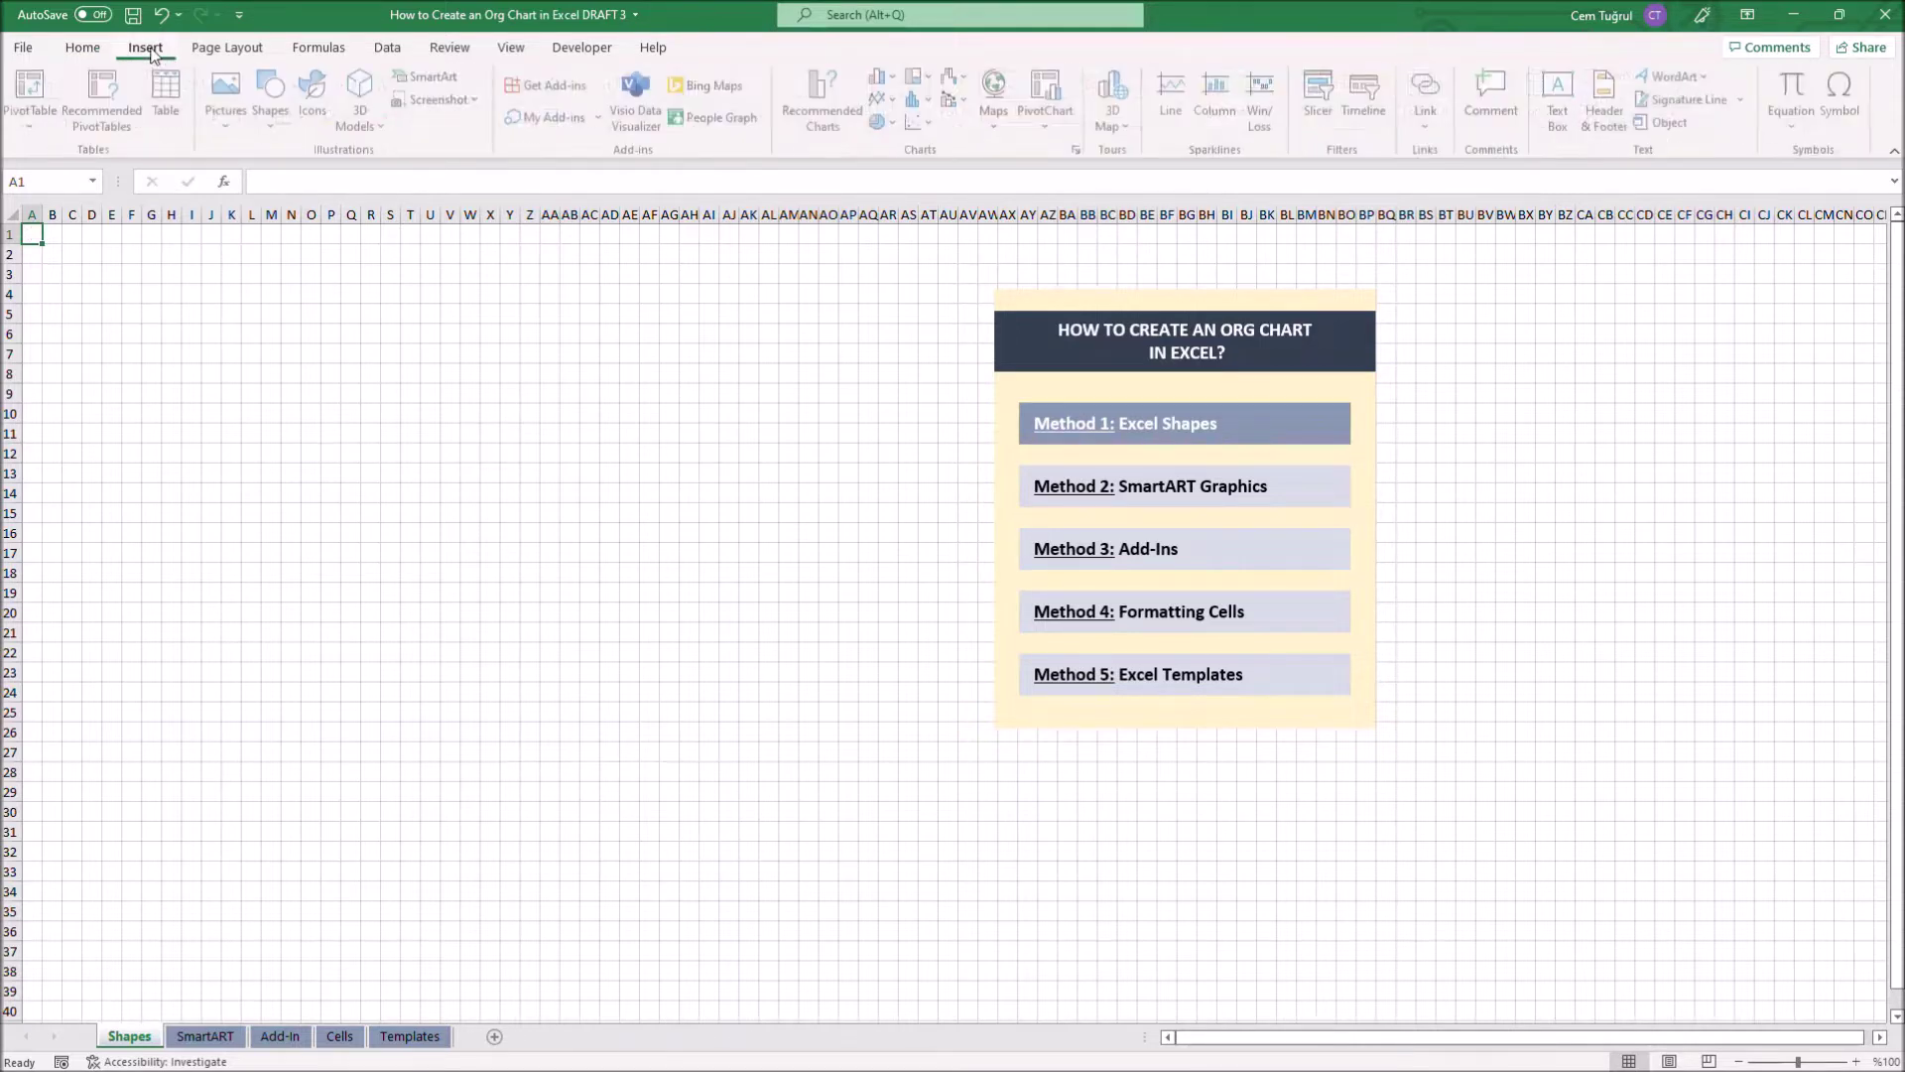
Draw three rectangles: one top box and two lower boxes placed beneath it
{"action": "left_click", "coordinate": [278, 94]}
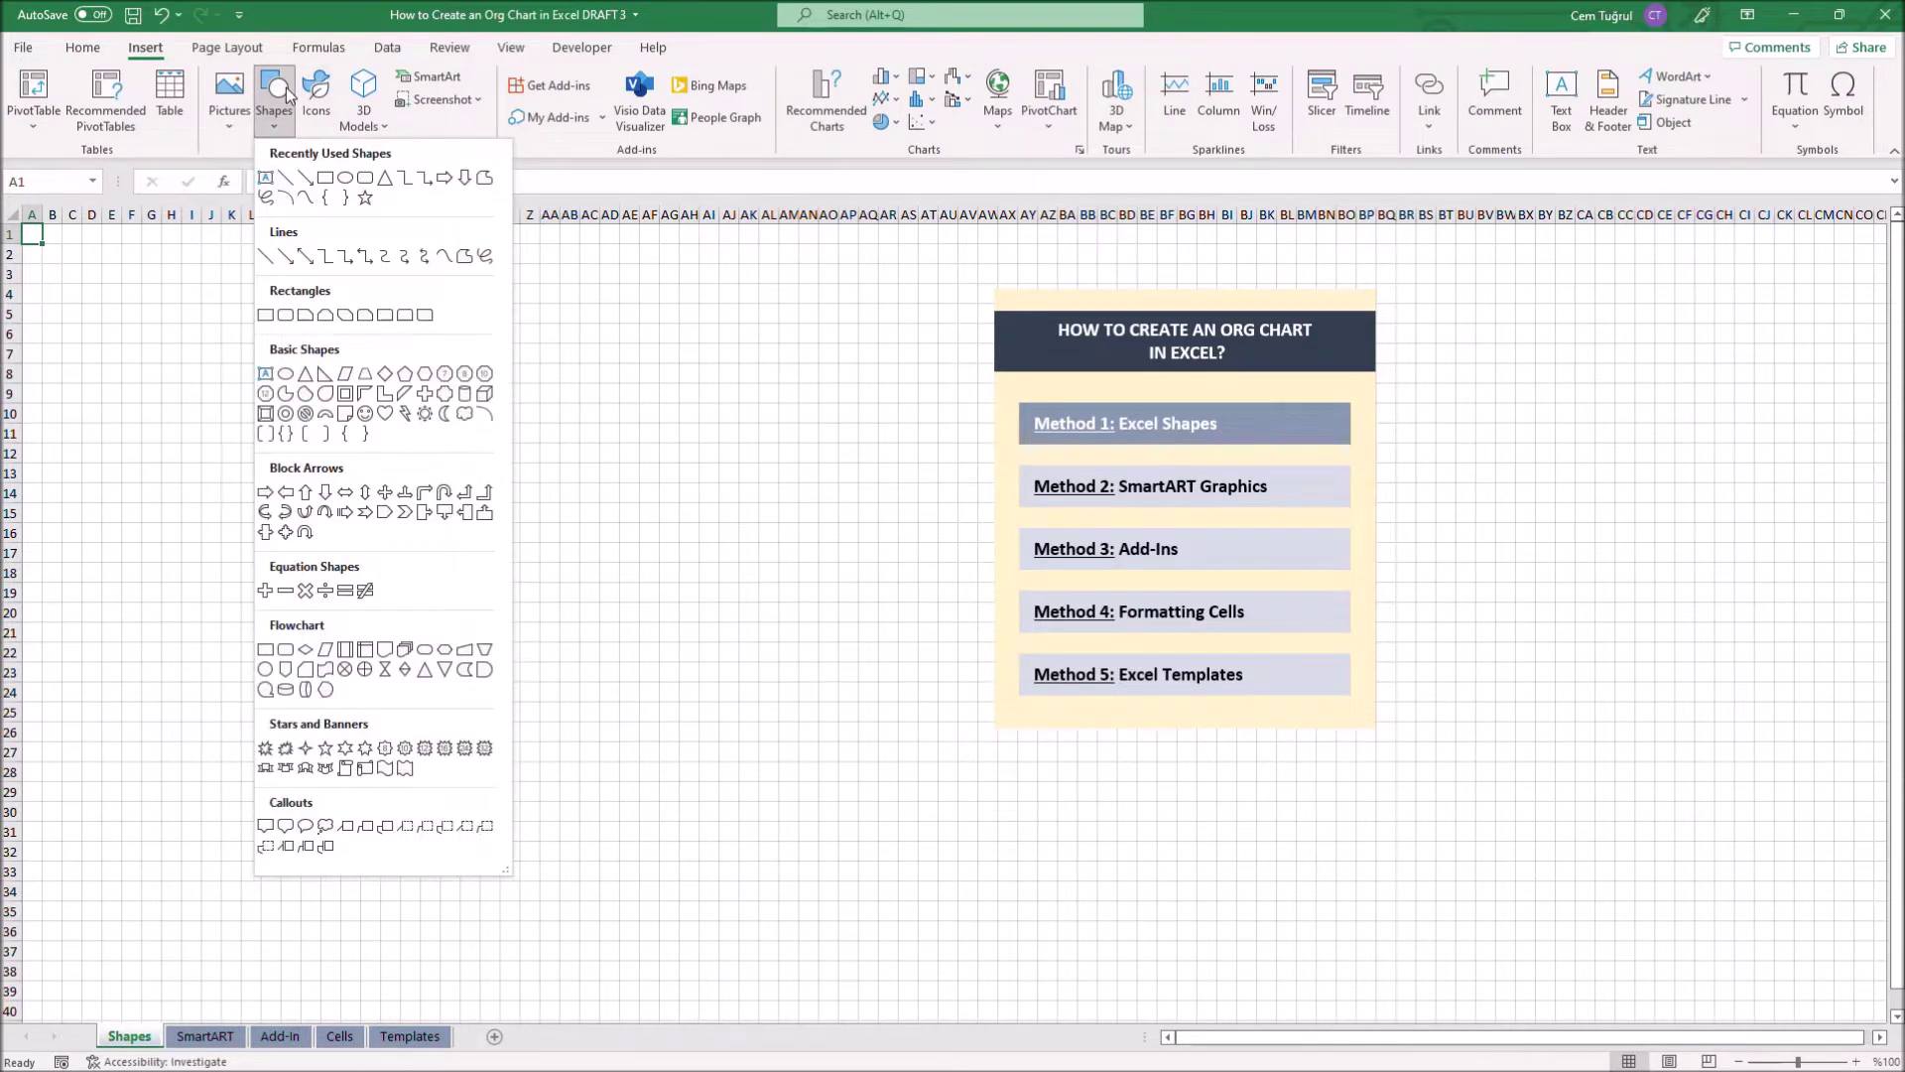
{"action": "left_click", "coordinate": [325, 178]}
{"action": "left_click_drag", "start_coordinate": [199, 283], "coordinate": [400, 359]}
{"action": "left_click_drag", "start_coordinate": [297, 319], "coordinate": [439, 319]}
{"action": "left_click", "coordinate": [527, 451]}
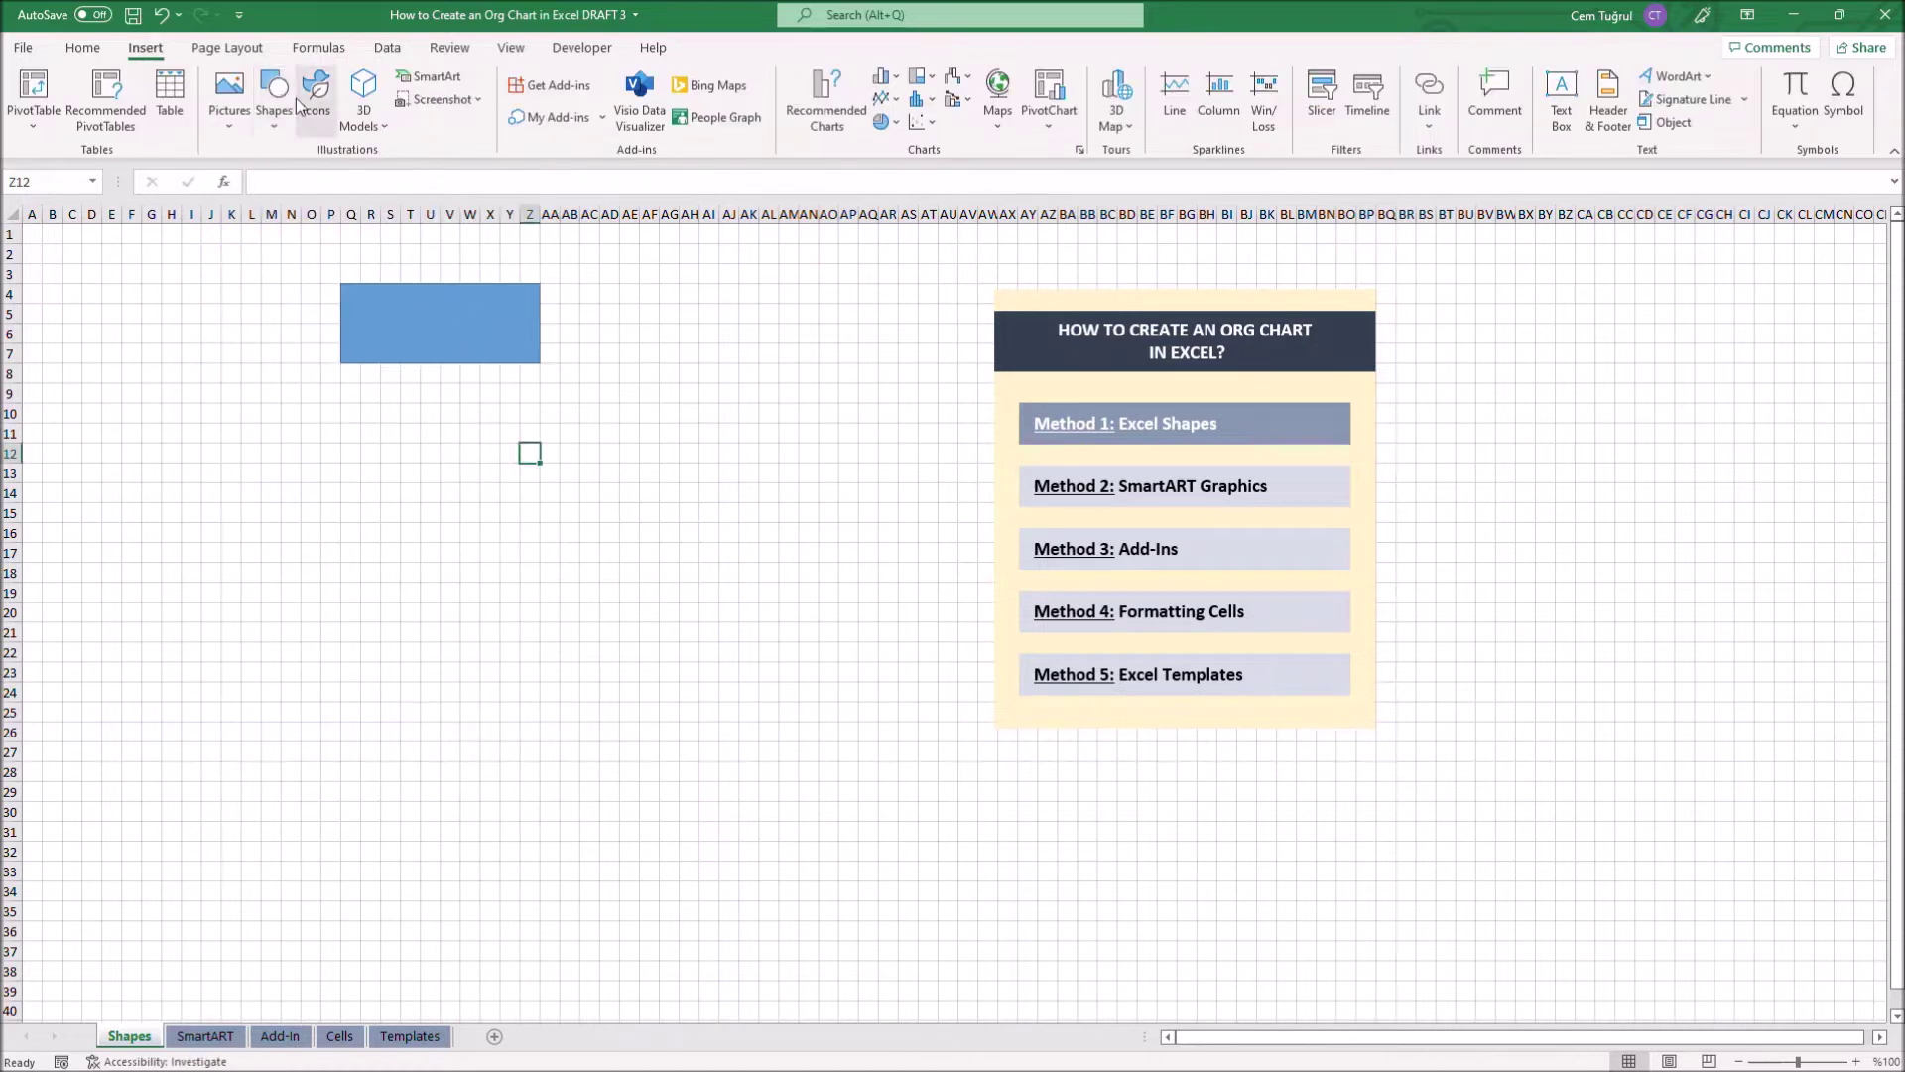
{"action": "key", "text": "ctrl+v"}
{"action": "left_click_drag", "start_coordinate": [529, 412], "coordinate": [708, 493]}
{"action": "left_click", "coordinate": [145, 47]}
{"action": "left_click", "coordinate": [278, 94]}
{"action": "left_click", "coordinate": [325, 178]}
{"action": "left_click_drag", "start_coordinate": [520, 404], "coordinate": [708, 493]}
{"action": "left_click_drag", "start_coordinate": [615, 452], "coordinate": [676, 511]}
{"action": "left_click_drag", "start_coordinate": [242, 450], "coordinate": [226, 521]}
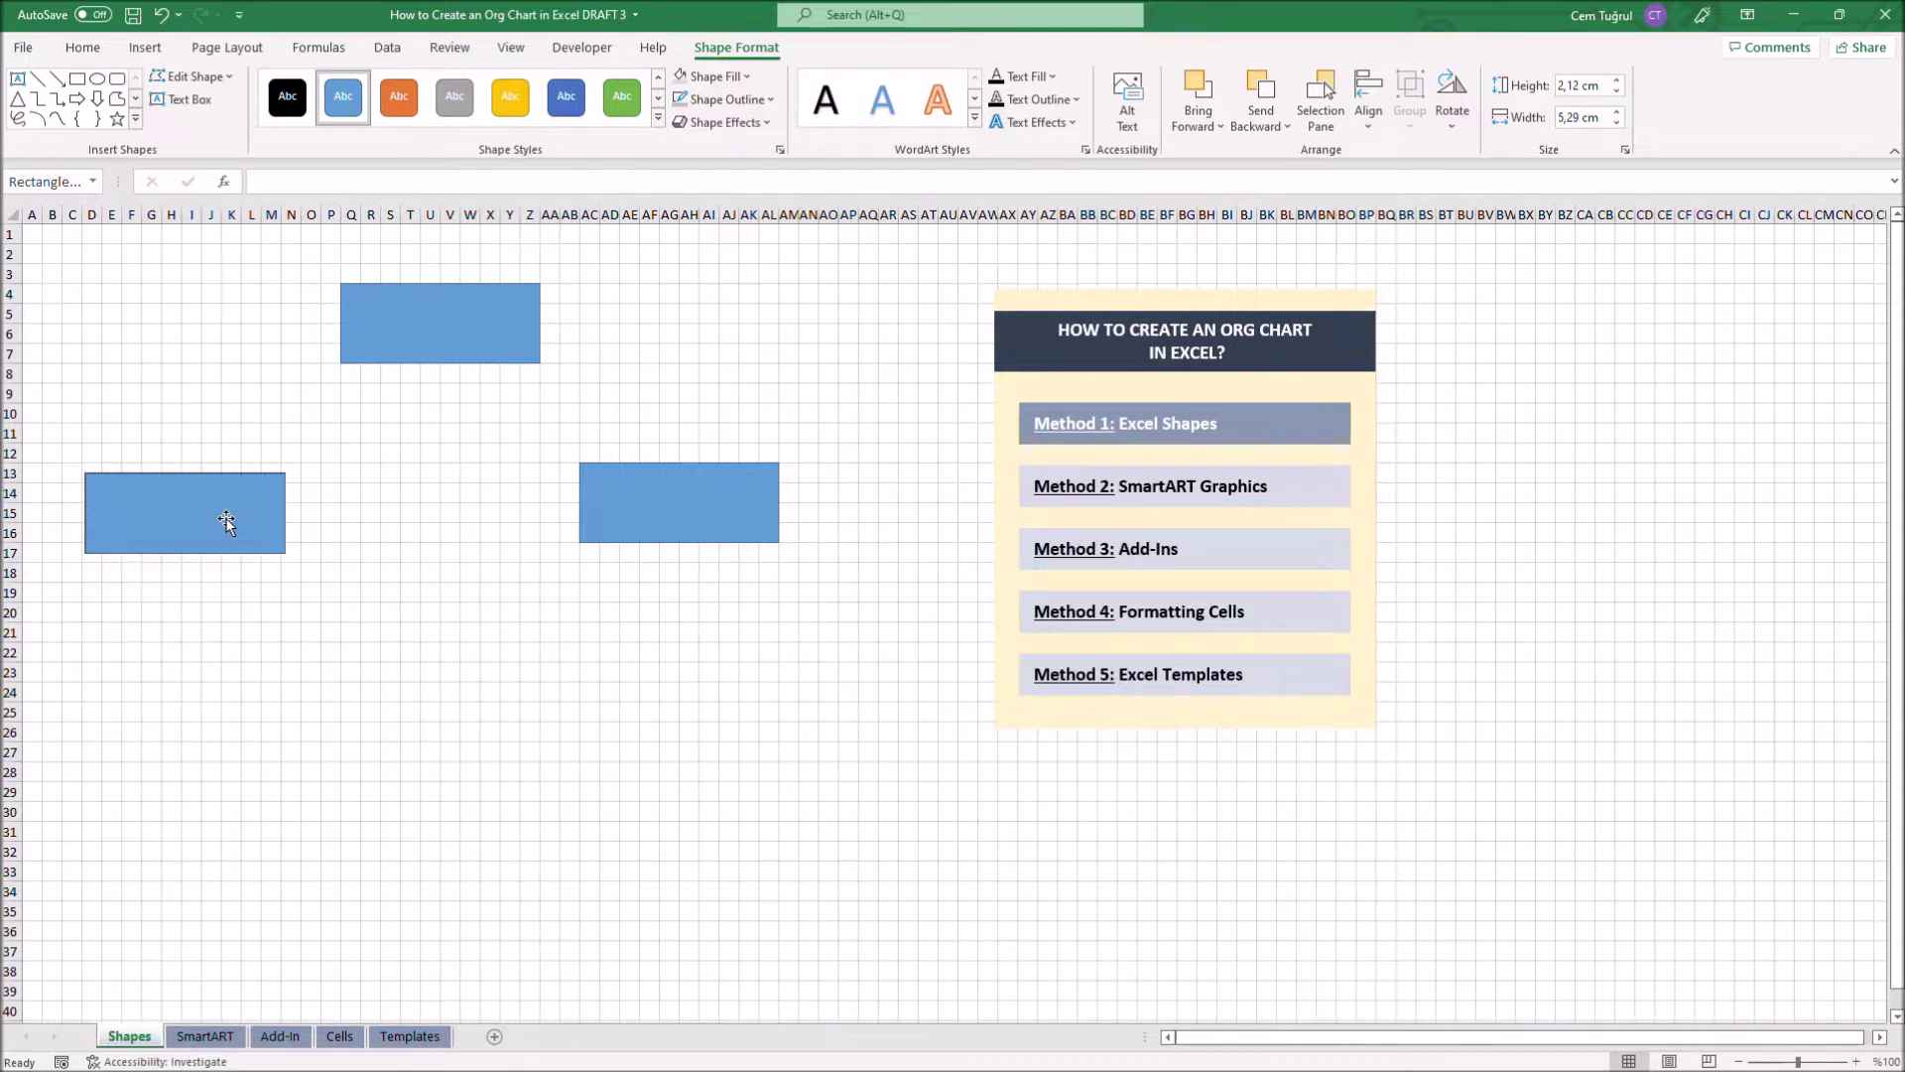
Label the top box with an employee name and 'Head o Finance', name enlarged and centred
{"action": "left_click", "coordinate": [413, 319]}
{"action": "key", "text": "Return"}
{"action": "type", "text": "Head o Finance"}
{"action": "triple_click", "coordinate": [368, 297]}
{"action": "left_click", "coordinate": [83, 48]}
{"action": "left_click", "coordinate": [490, 242]}
{"action": "left_click", "coordinate": [435, 86]}
Label both lower boxes with employee names and the title 'Accountant', names enlarged and centred
{"action": "left_click", "coordinate": [186, 513]}
{"action": "key", "text": "Return"}
{"action": "type", "text": "Accountant"}
{"action": "triple_click", "coordinate": [152, 516]}
{"action": "left_click", "coordinate": [282, 464]}
{"action": "left_click", "coordinate": [678, 542]}
{"action": "key", "text": "Return"}
{"action": "type", "text": "Accountant"}
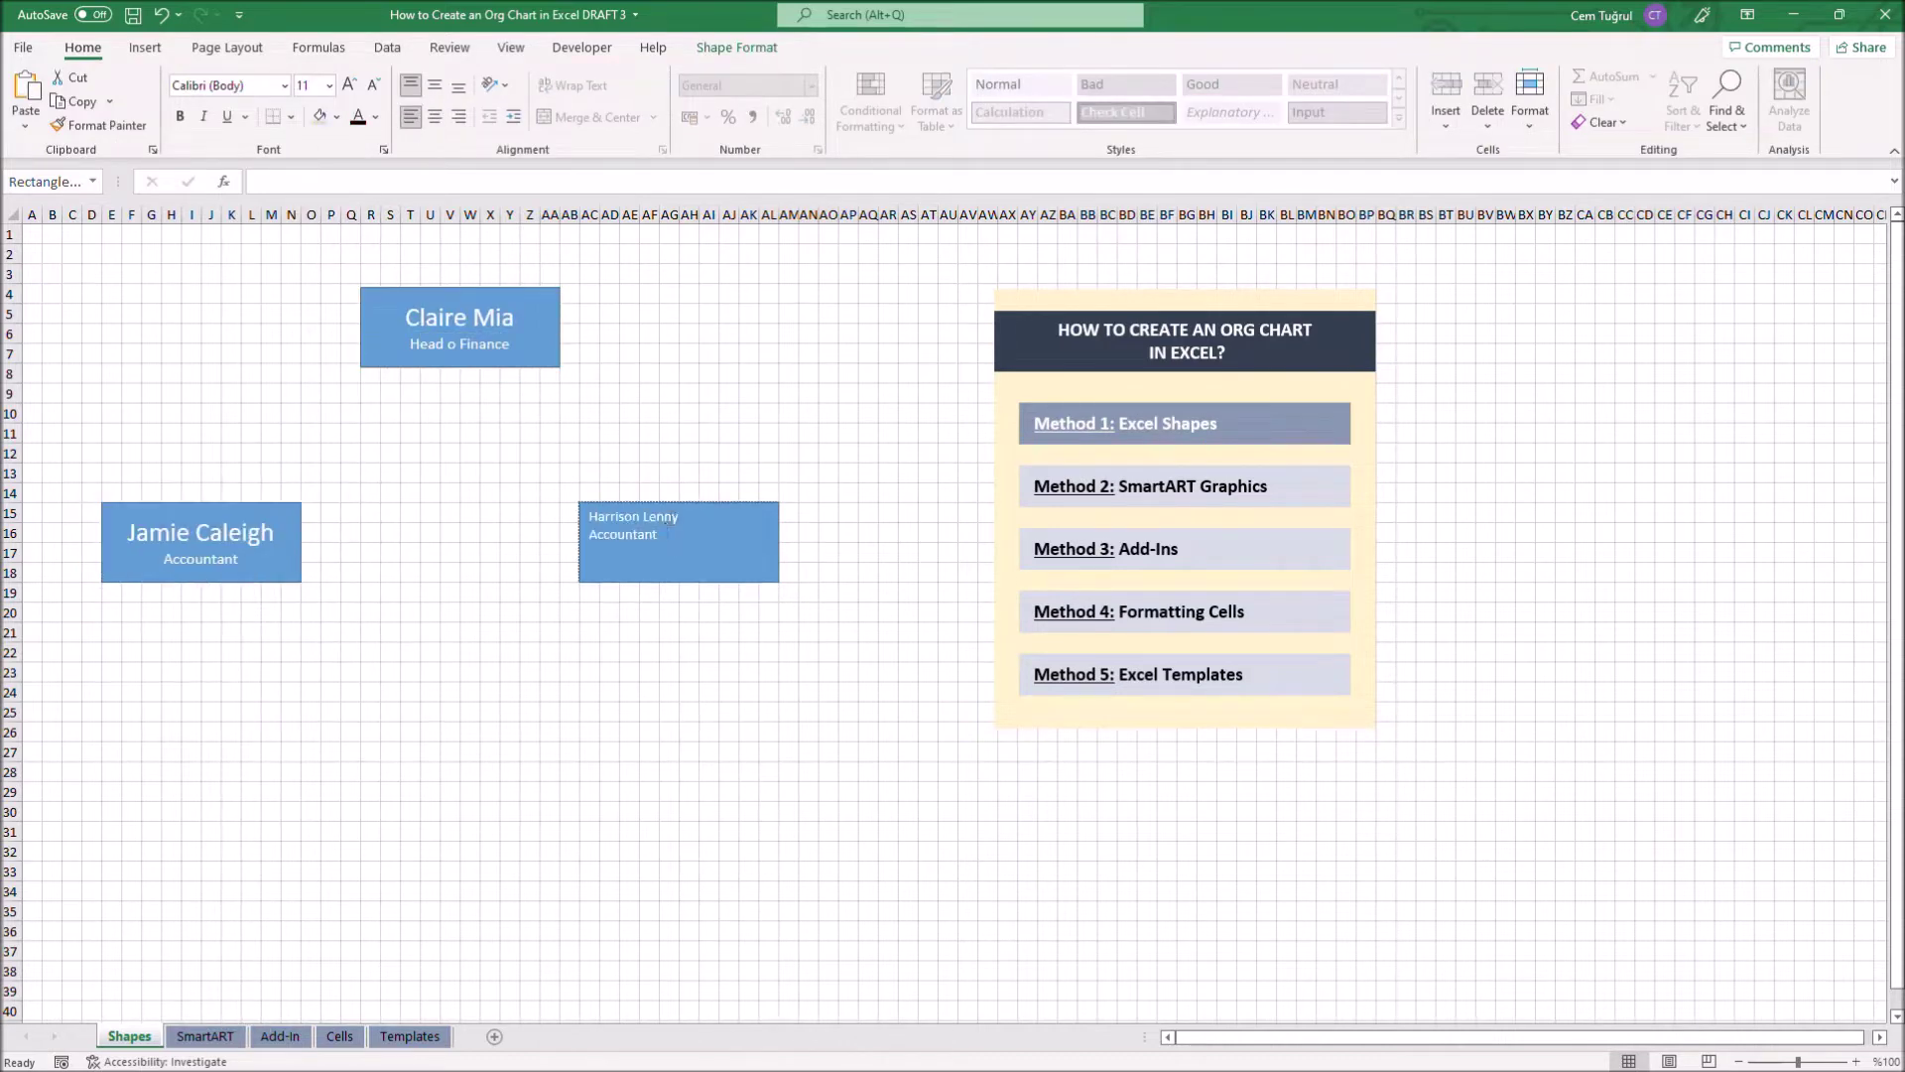
{"action": "key", "text": "ctrl+a"}
{"action": "left_click", "coordinate": [490, 394]}
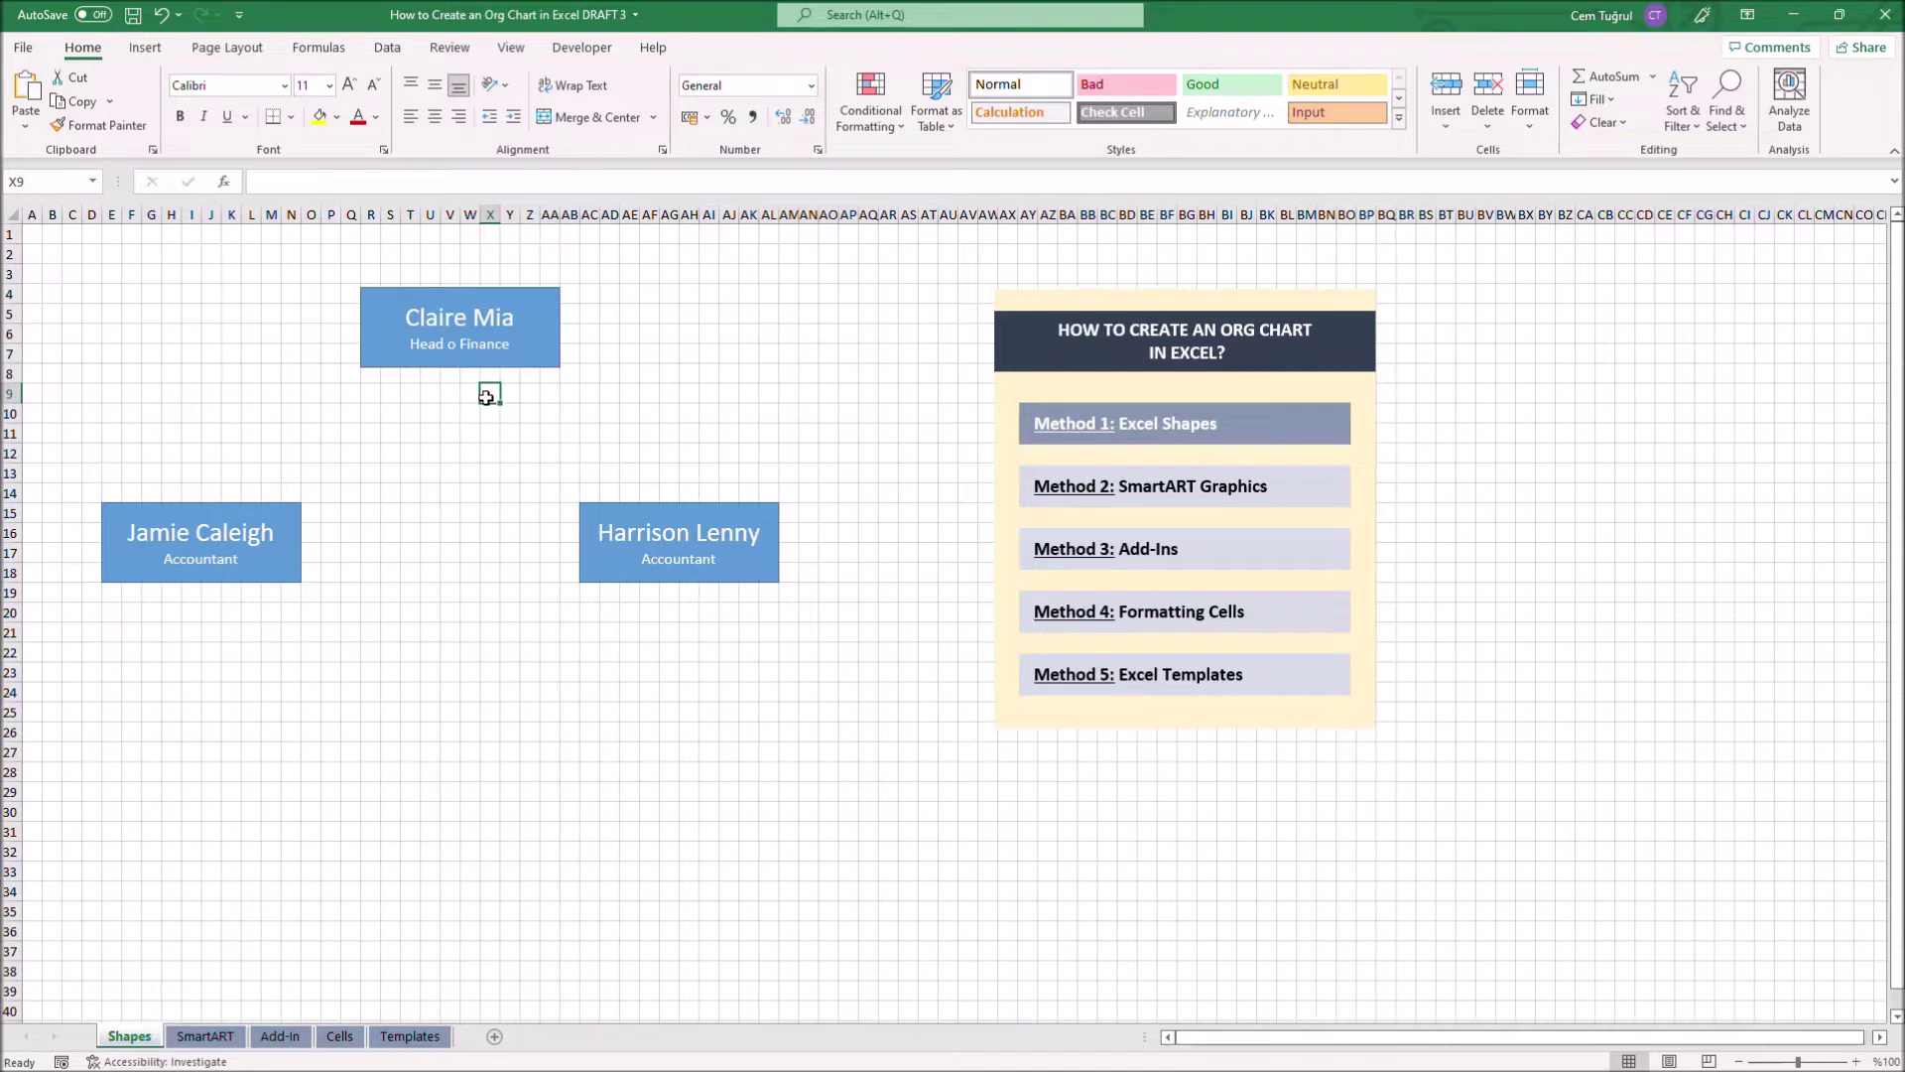
{"action": "left_click", "coordinate": [145, 47]}
Draw line connectors from the top box down to both Accountant boxes, styled solid black
{"action": "left_click", "coordinate": [286, 99]}
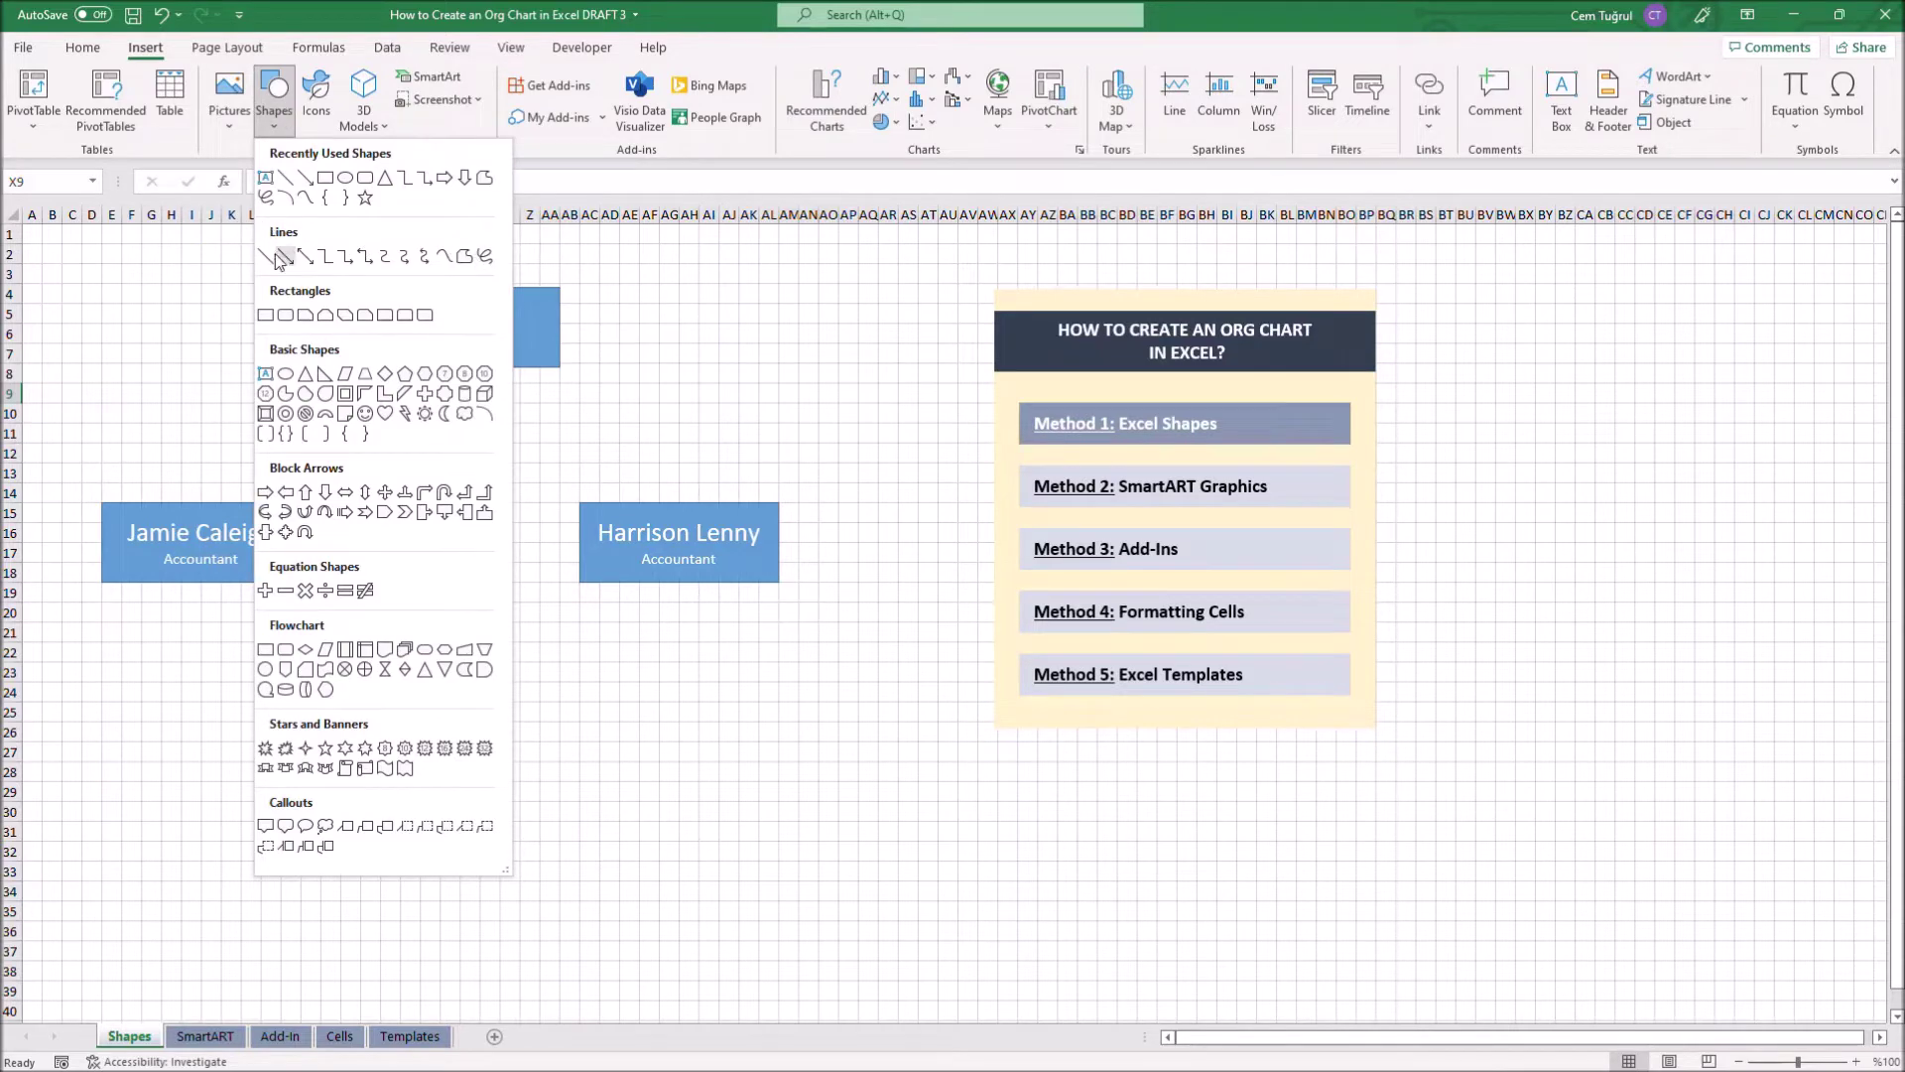
{"action": "left_click", "coordinate": [268, 257]}
{"action": "mouse_move", "coordinate": [459, 367]}
{"action": "left_mouse_down"}
{"action": "mouse_move", "coordinate": [485, 430]}
{"action": "mouse_move", "coordinate": [459, 442]}
{"action": "mouse_move", "coordinate": [679, 443]}
{"action": "left_mouse_up"}
{"action": "left_click", "coordinate": [151, 48]}
{"action": "left_click", "coordinate": [273, 97]}
{"action": "left_click", "coordinate": [268, 256]}
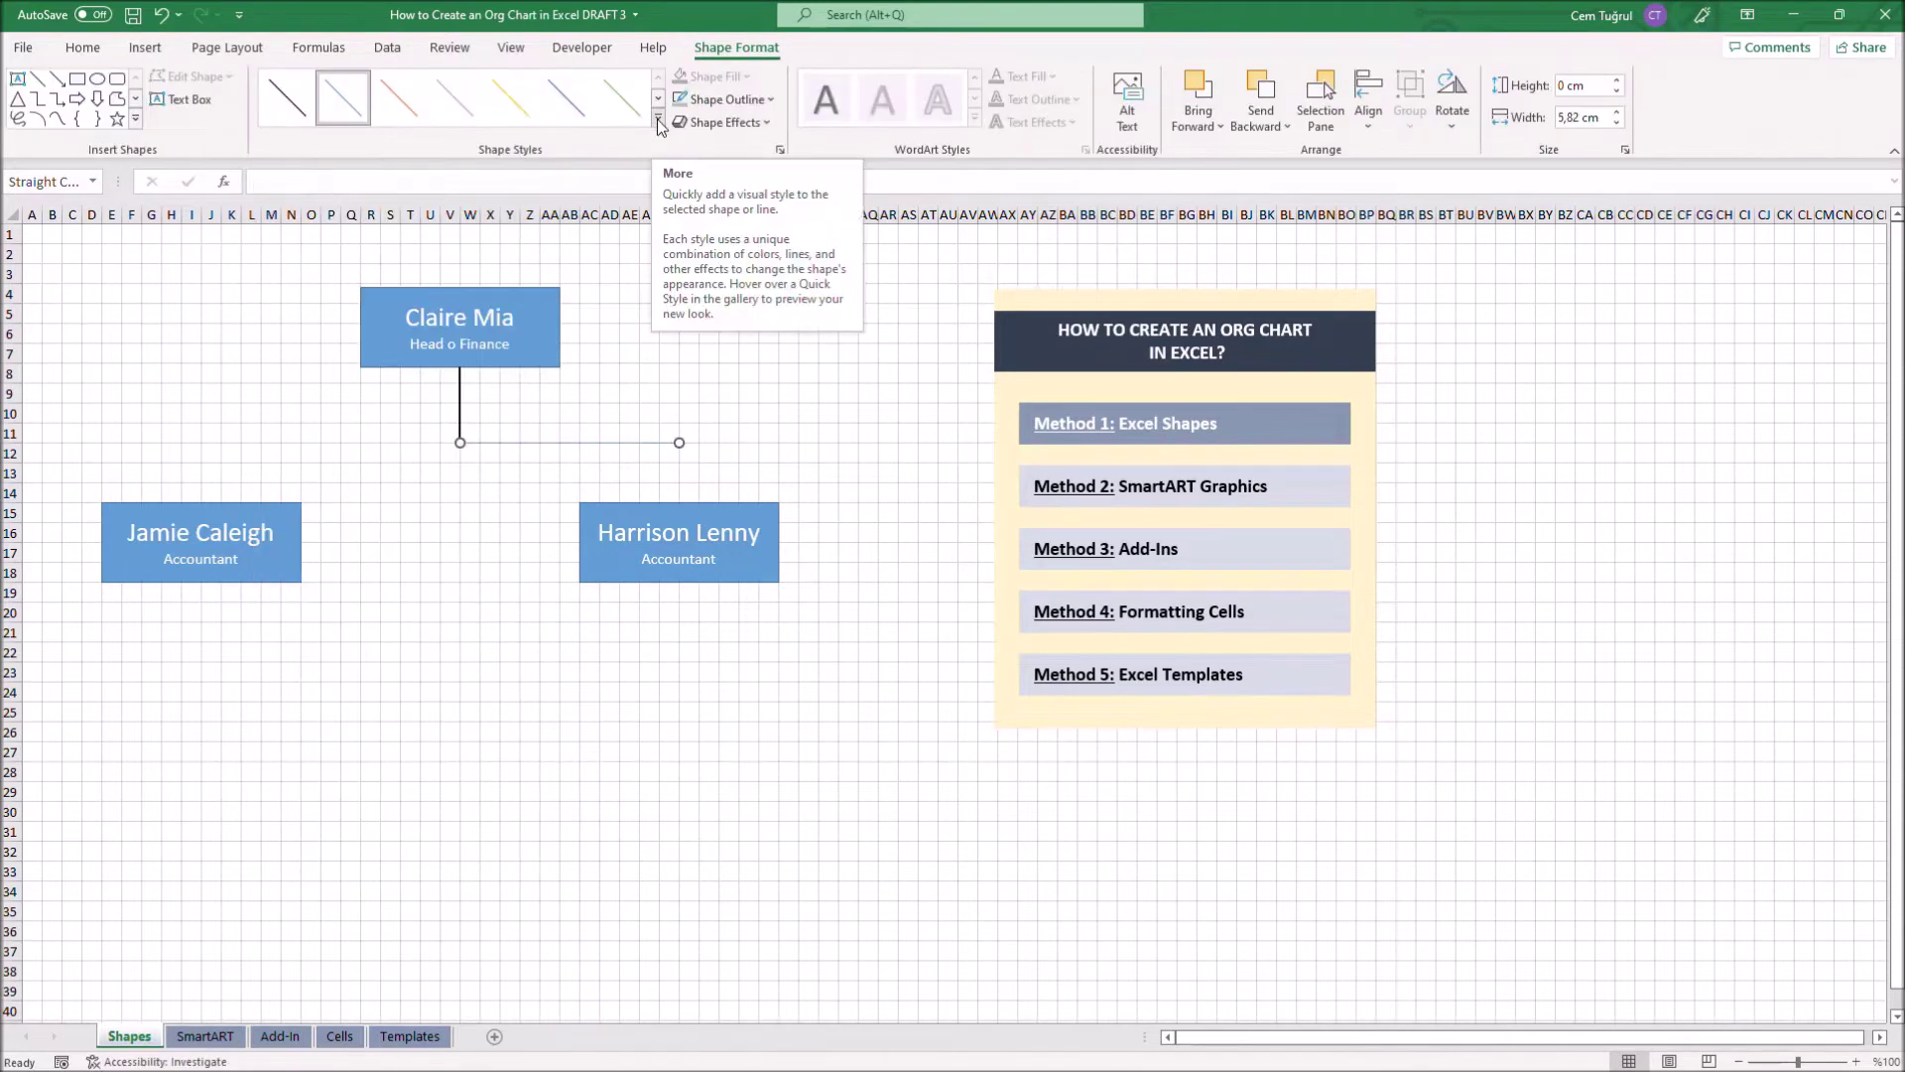
{"action": "left_click", "coordinate": [658, 122]}
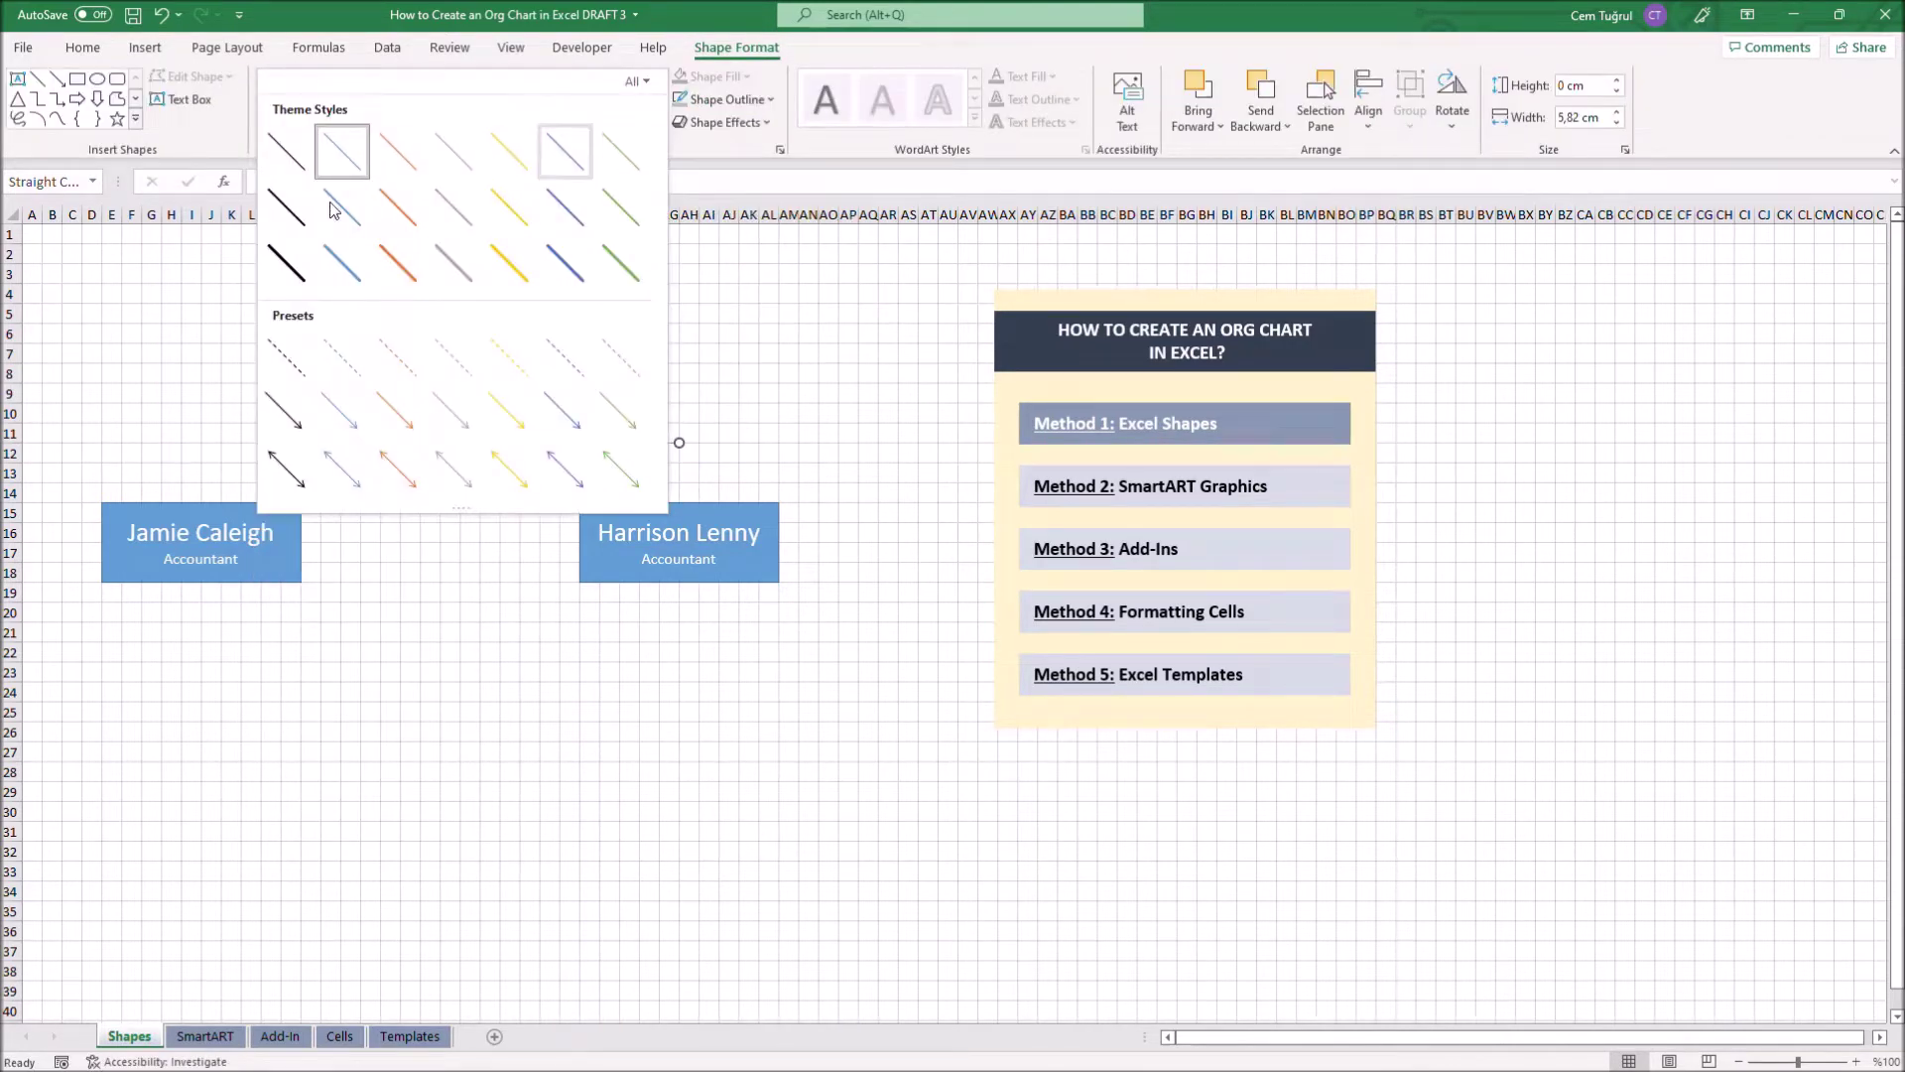
{"action": "left_click", "coordinate": [278, 273]}
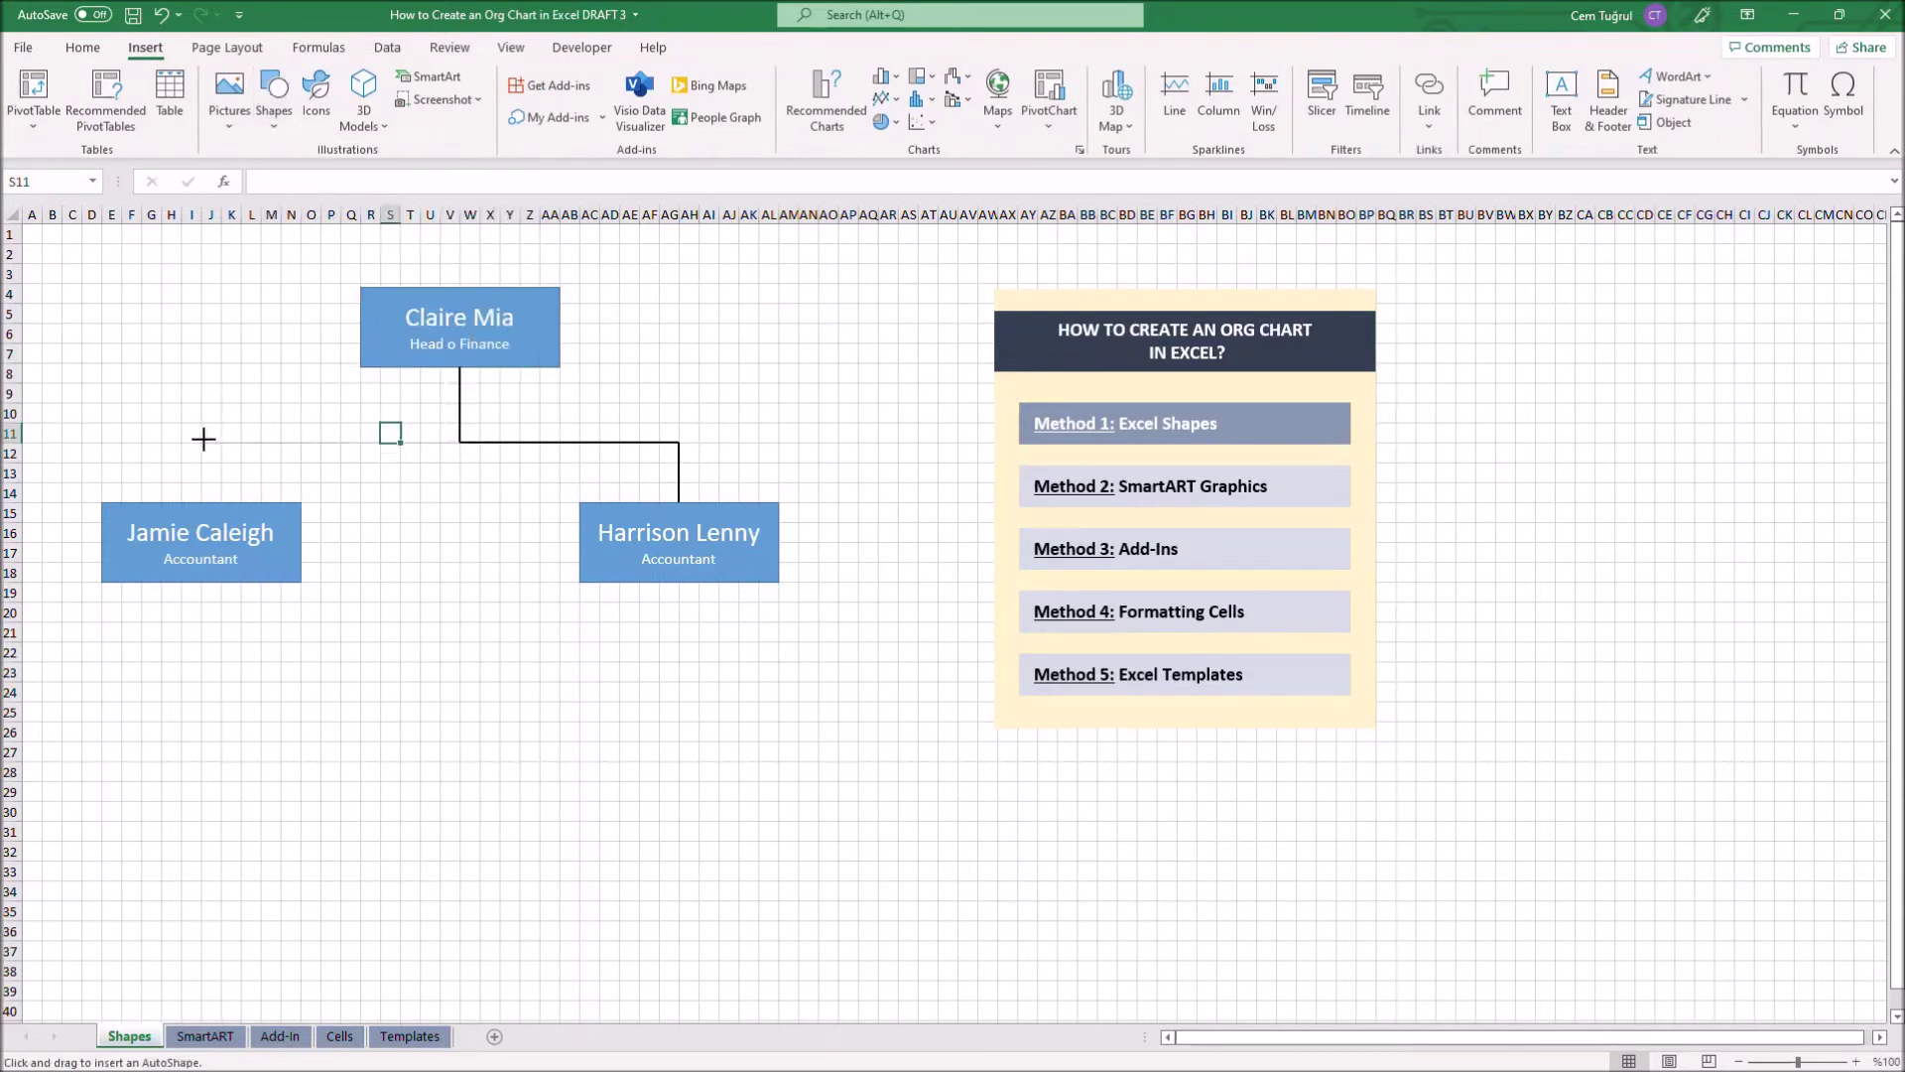
{"action": "left_click_drag", "start_coordinate": [200, 445], "coordinate": [200, 502]}
{"action": "left_click", "coordinate": [32, 236]}
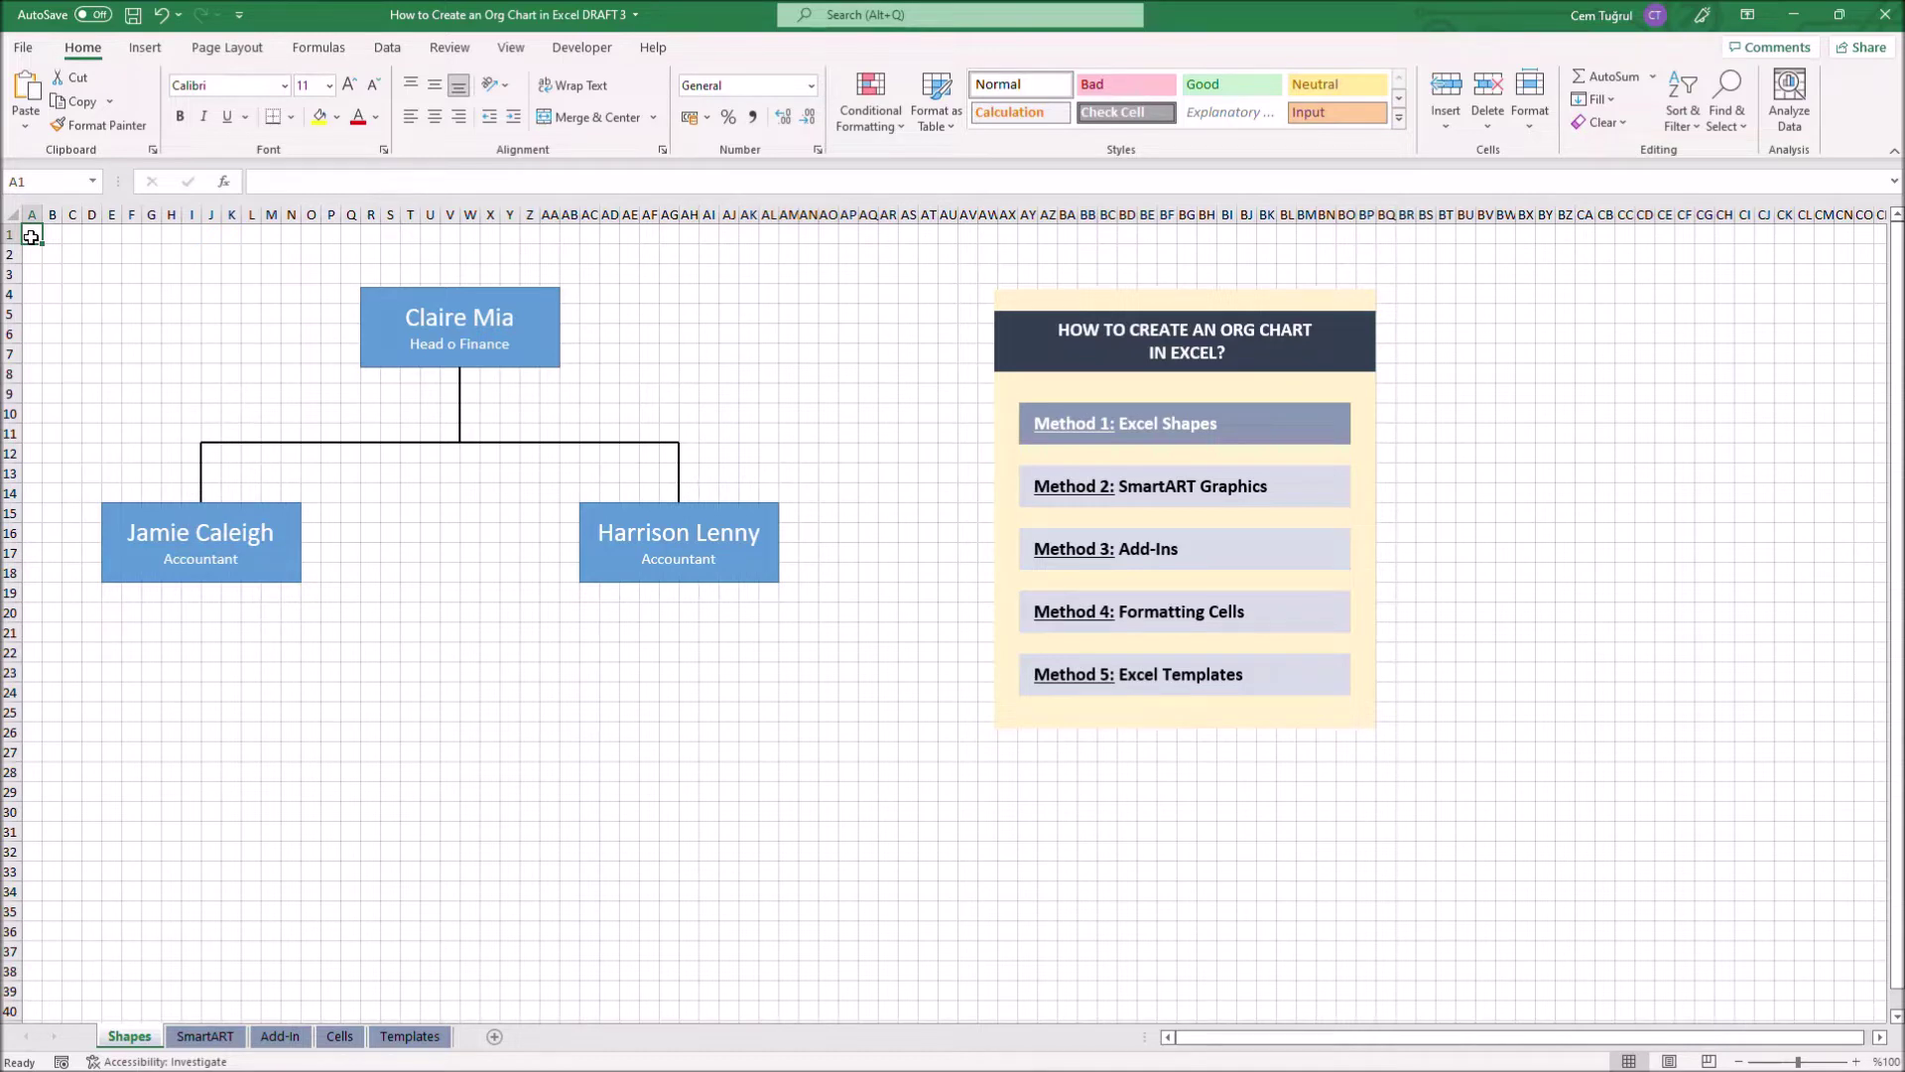
{"action": "left_click", "coordinate": [227, 47]}
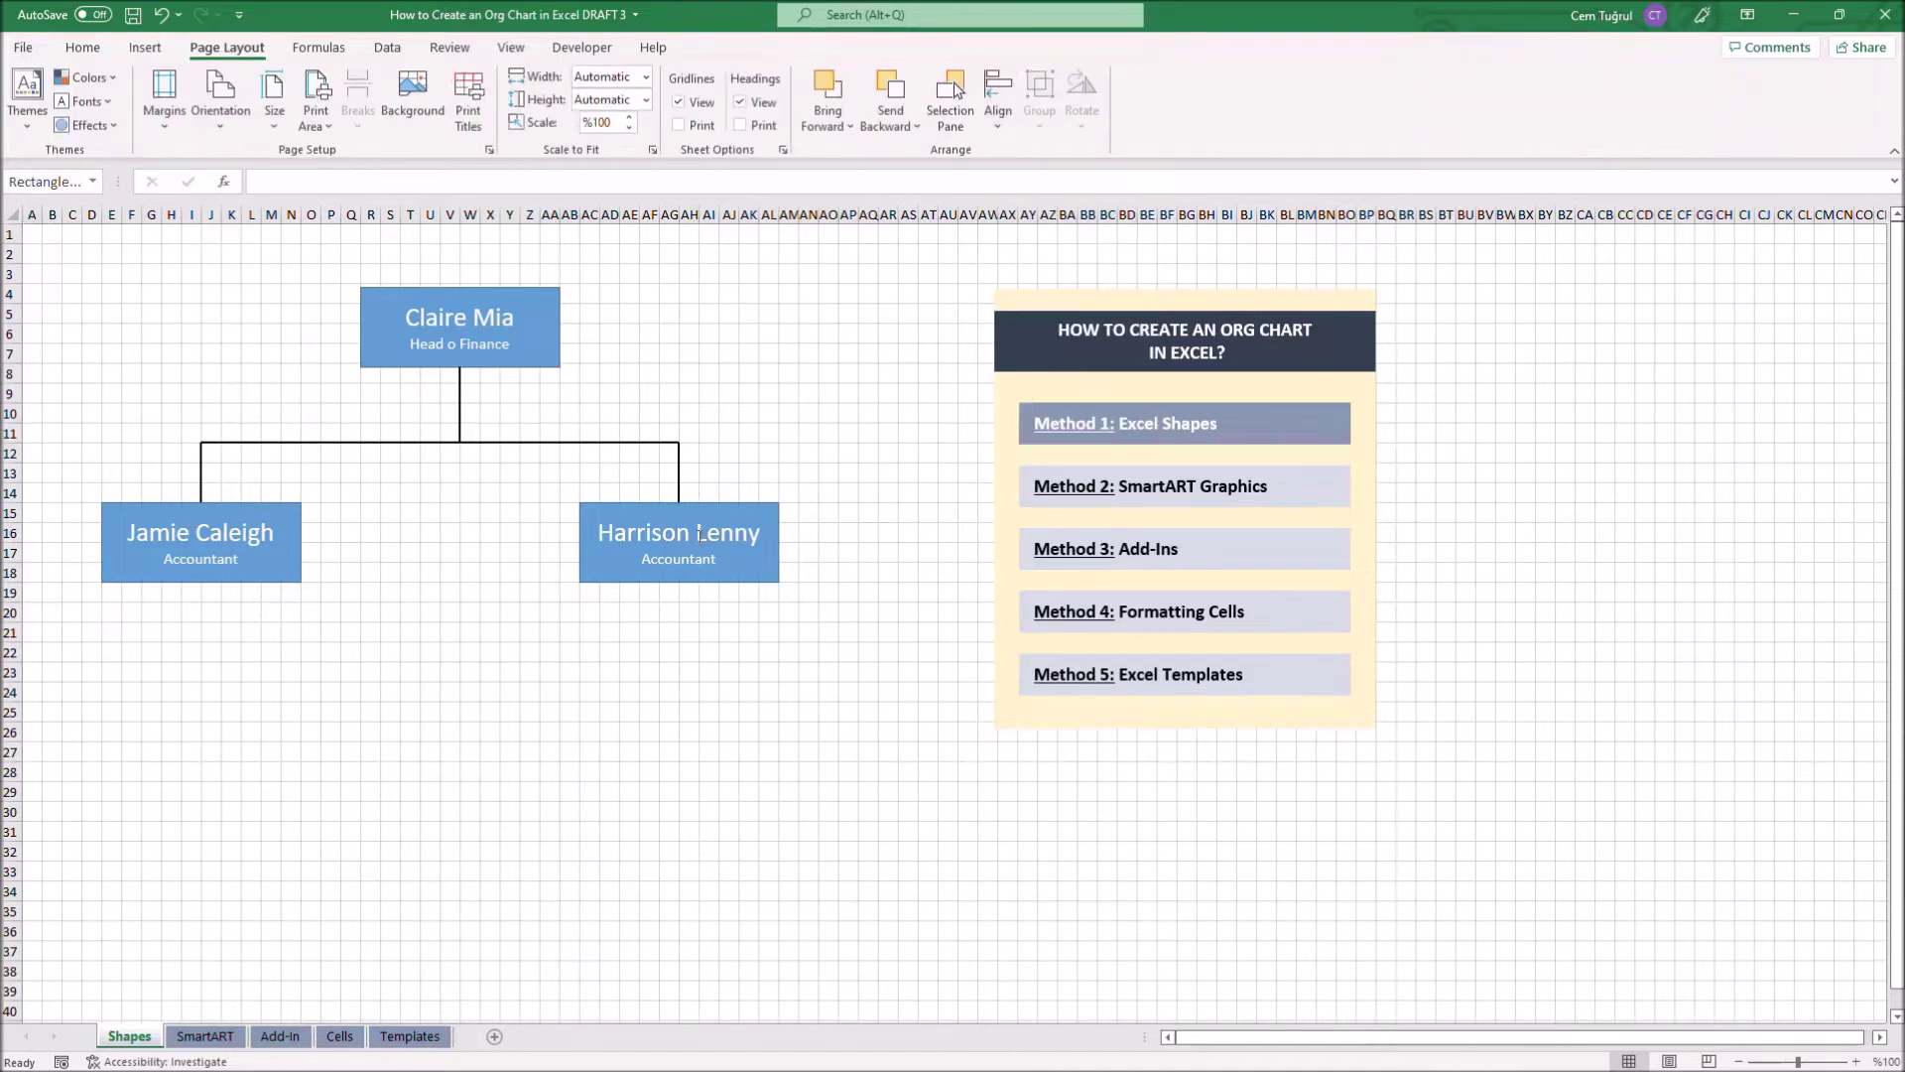
Select all three boxes and distribute them horizontally to centre the top box
{"action": "left_click_drag", "start_coordinate": [512, 298], "coordinate": [512, 294]}
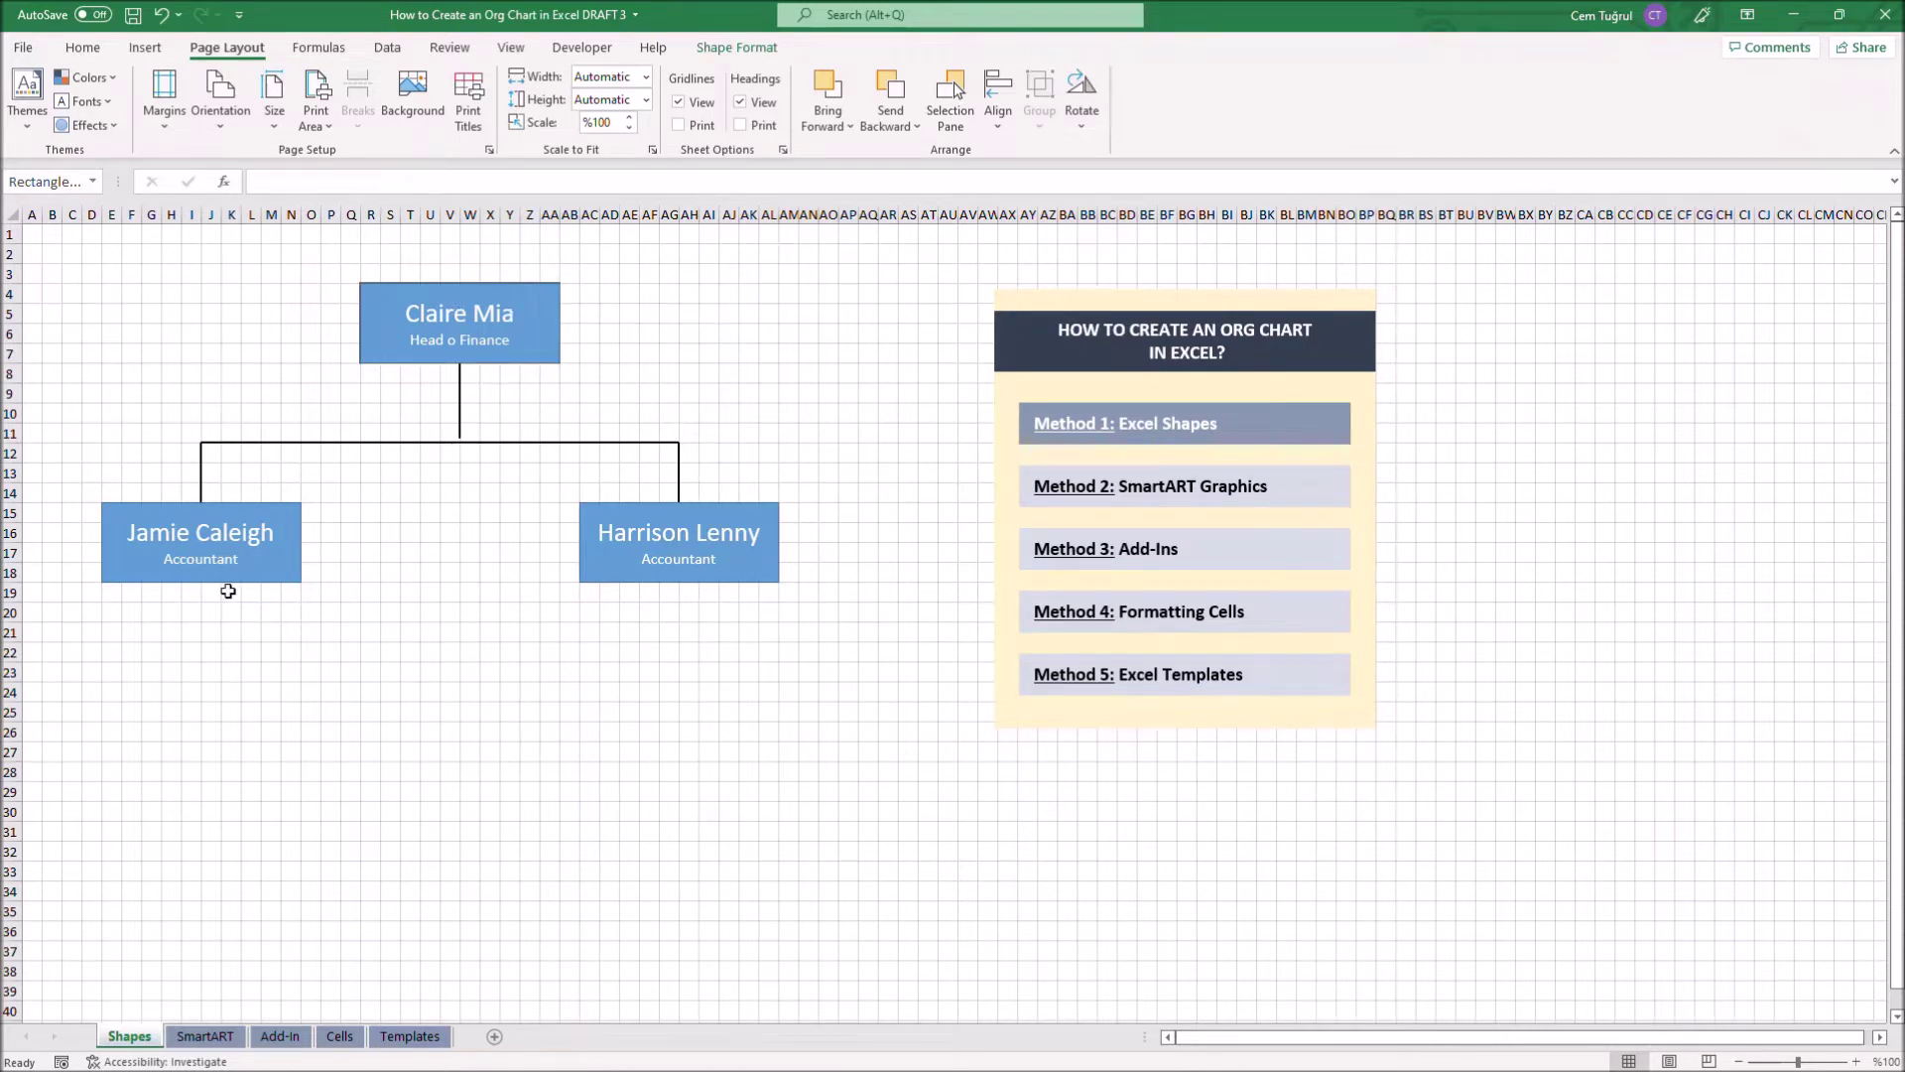
{"action": "left_click", "coordinate": [223, 567], "text": "shift"}
{"action": "left_click", "coordinate": [591, 566], "text": "shift"}
{"action": "left_click", "coordinate": [998, 100]}
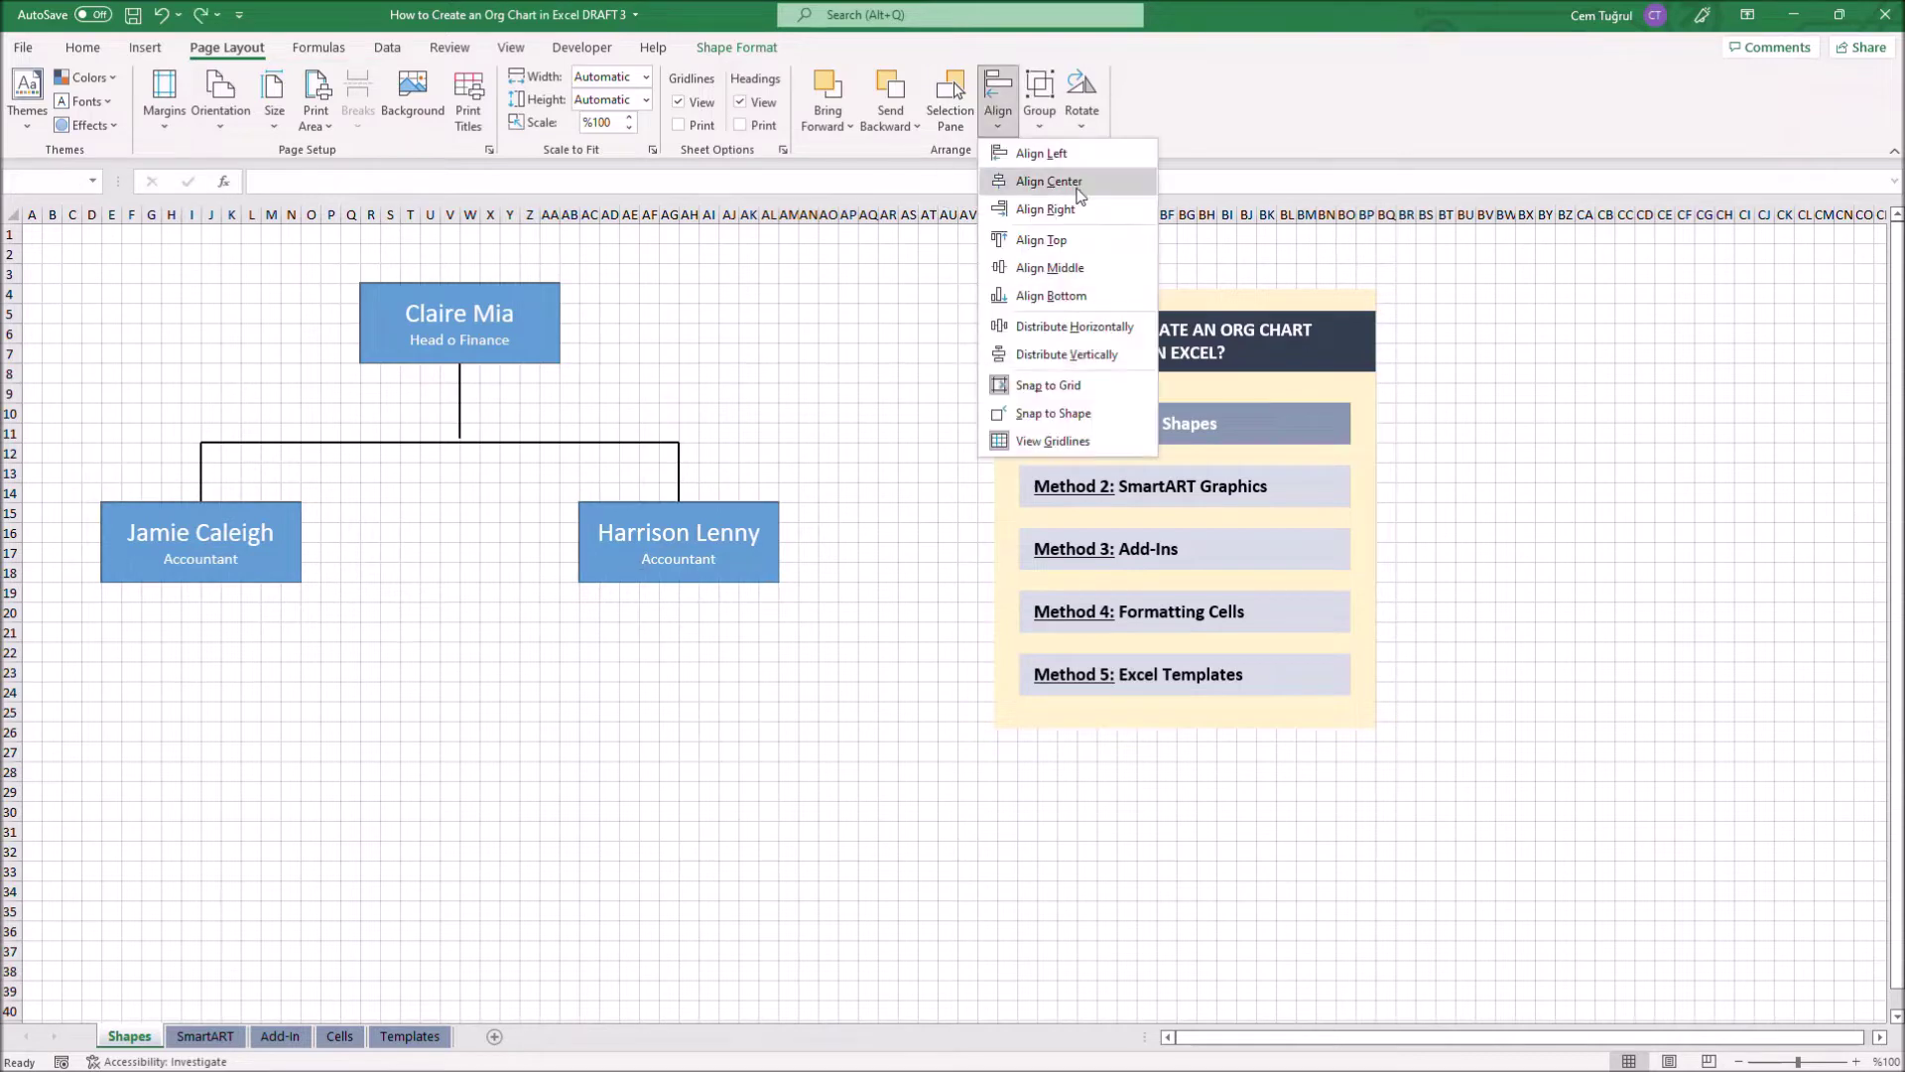
{"action": "left_click", "coordinate": [1052, 341]}
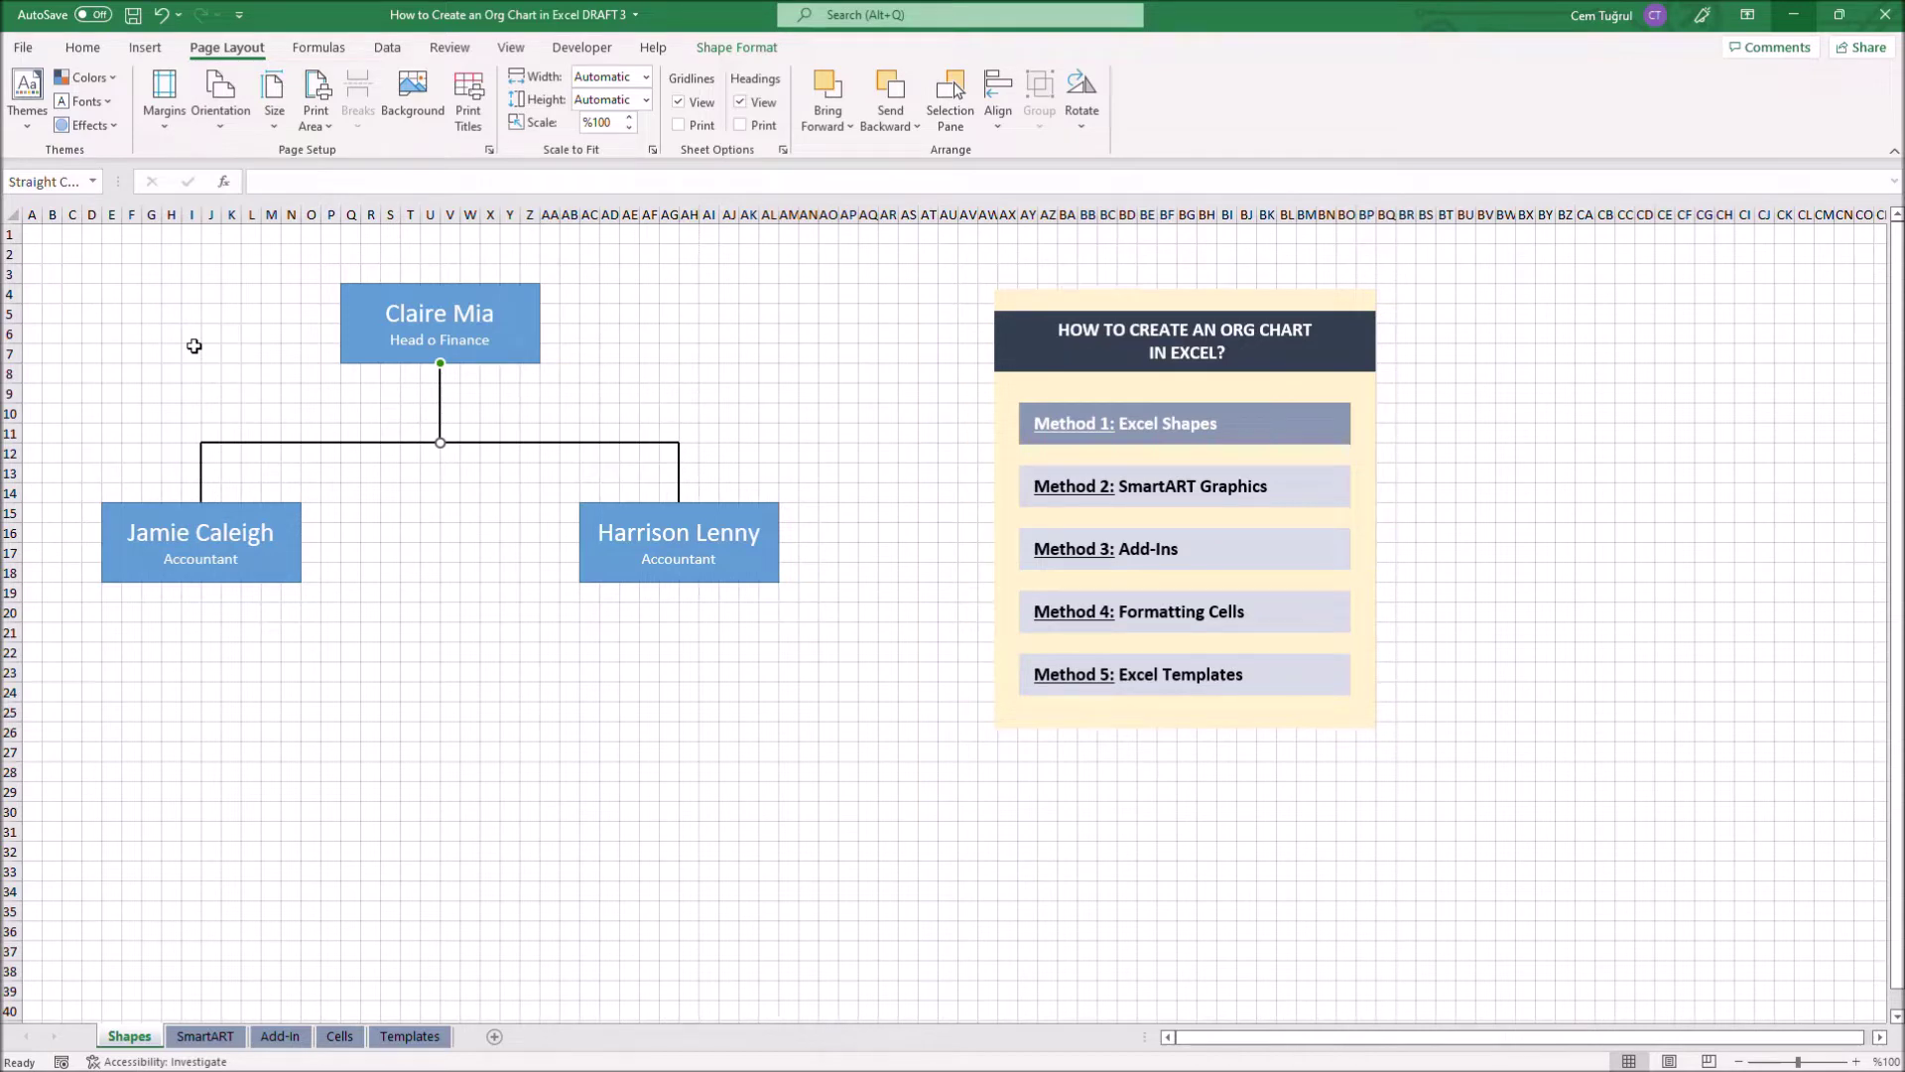
{"action": "left_click", "coordinate": [37, 247]}
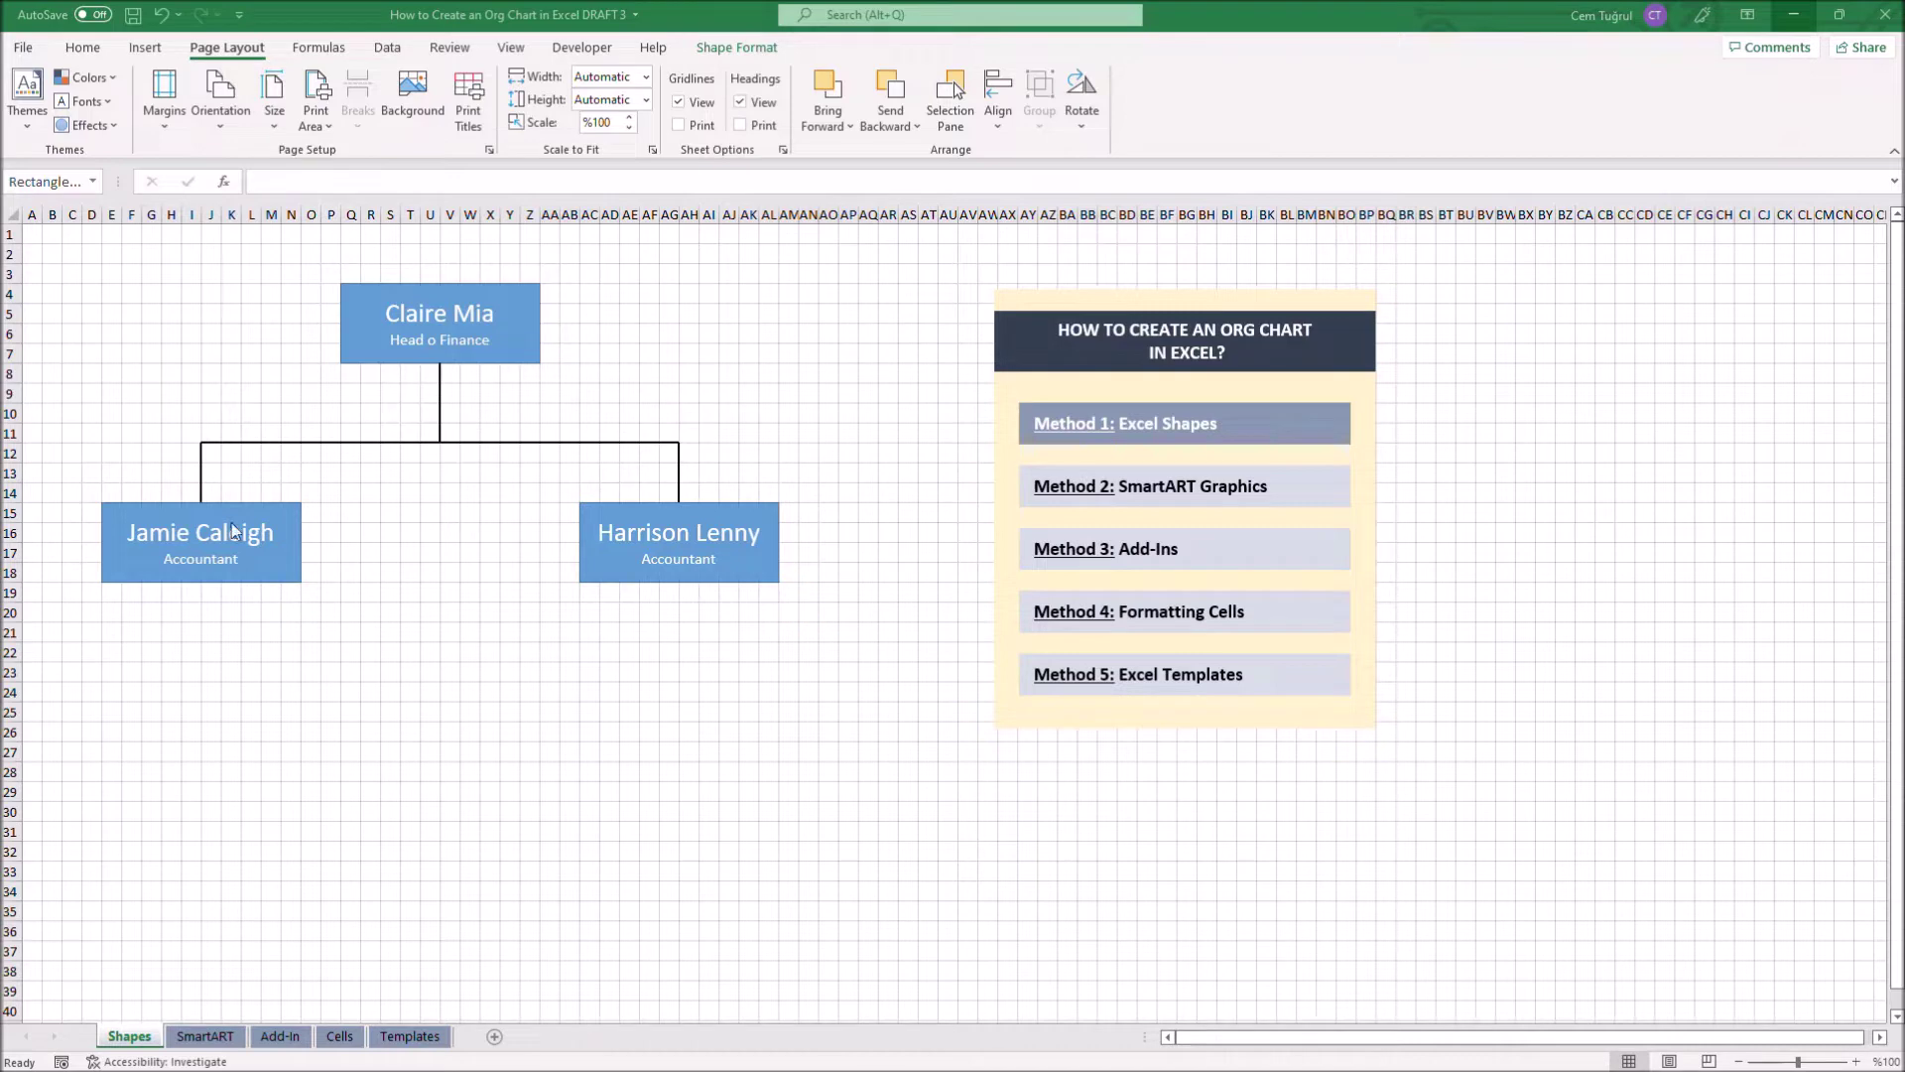
Style the Accountant boxes orange and green, turn off gridlines, and go to the SmartART sheet
{"action": "left_click", "coordinate": [736, 46]}
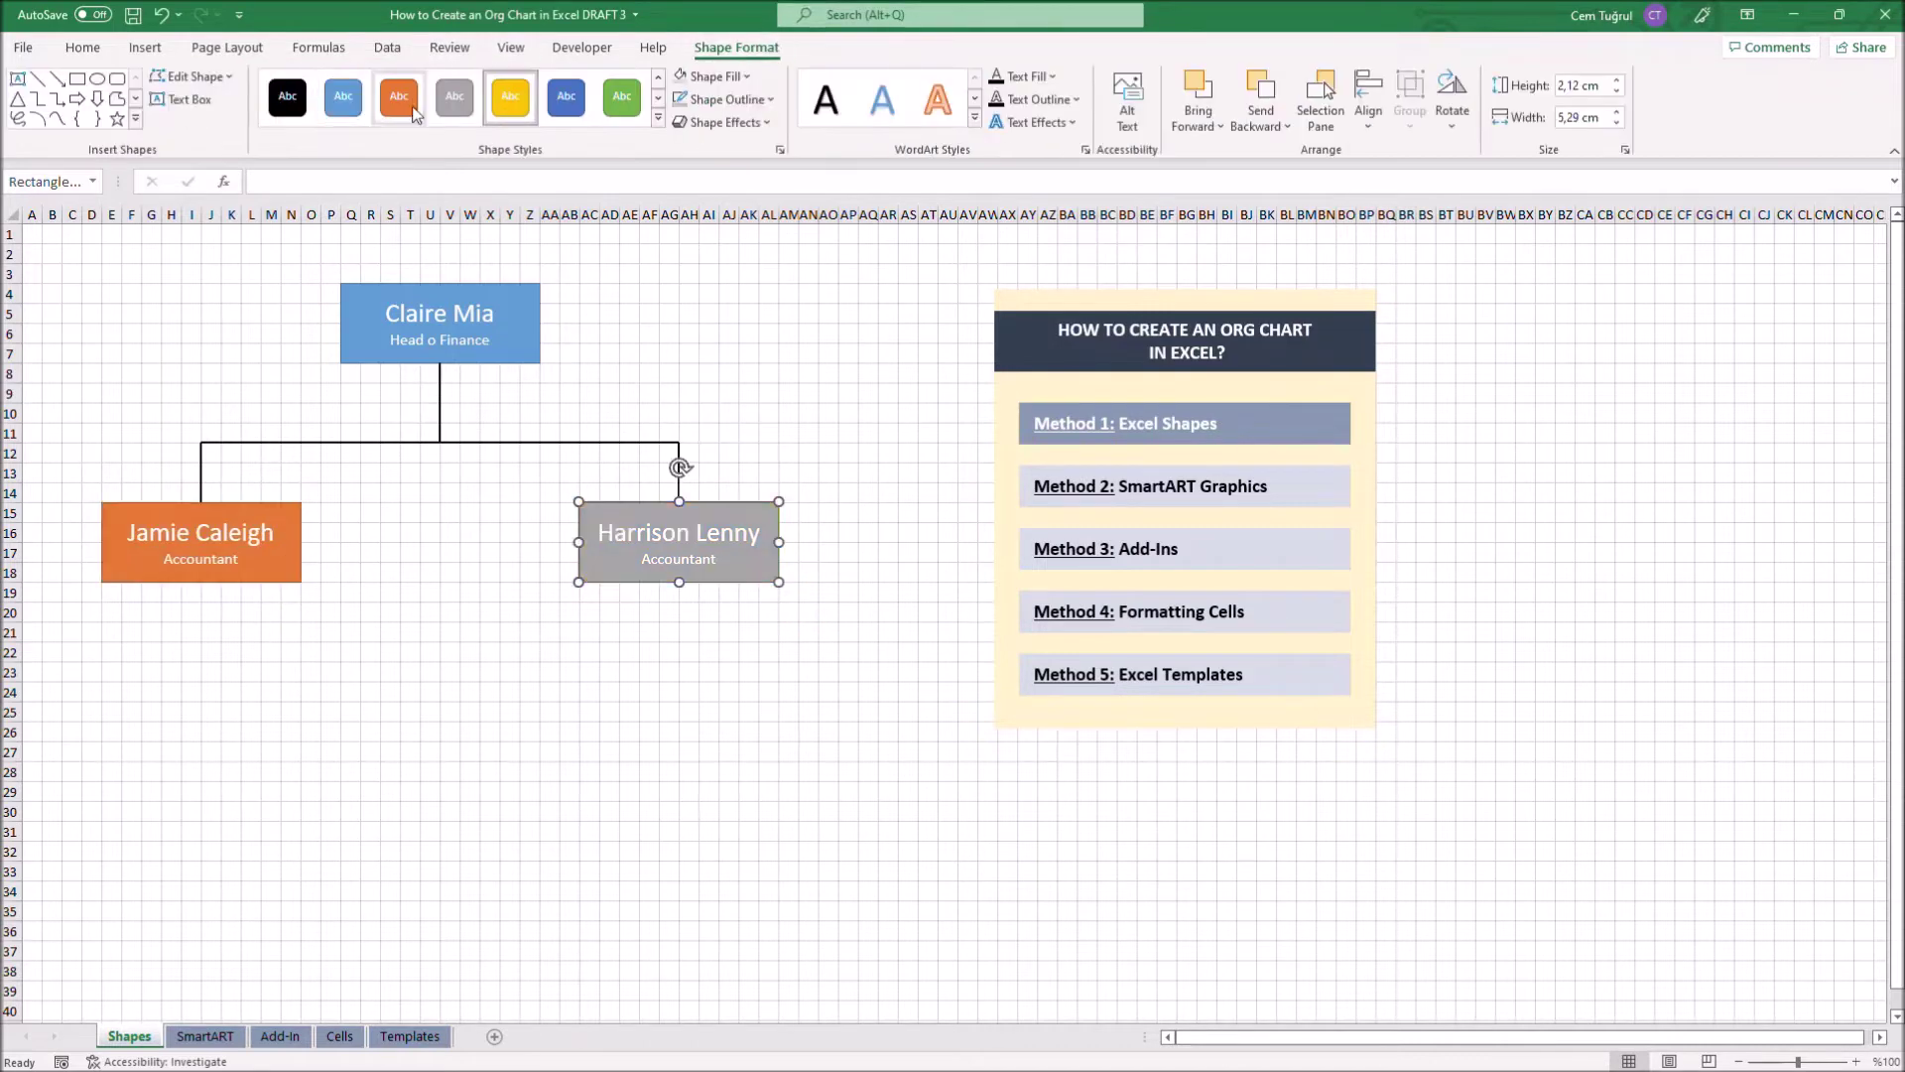
{"action": "left_click", "coordinate": [622, 97]}
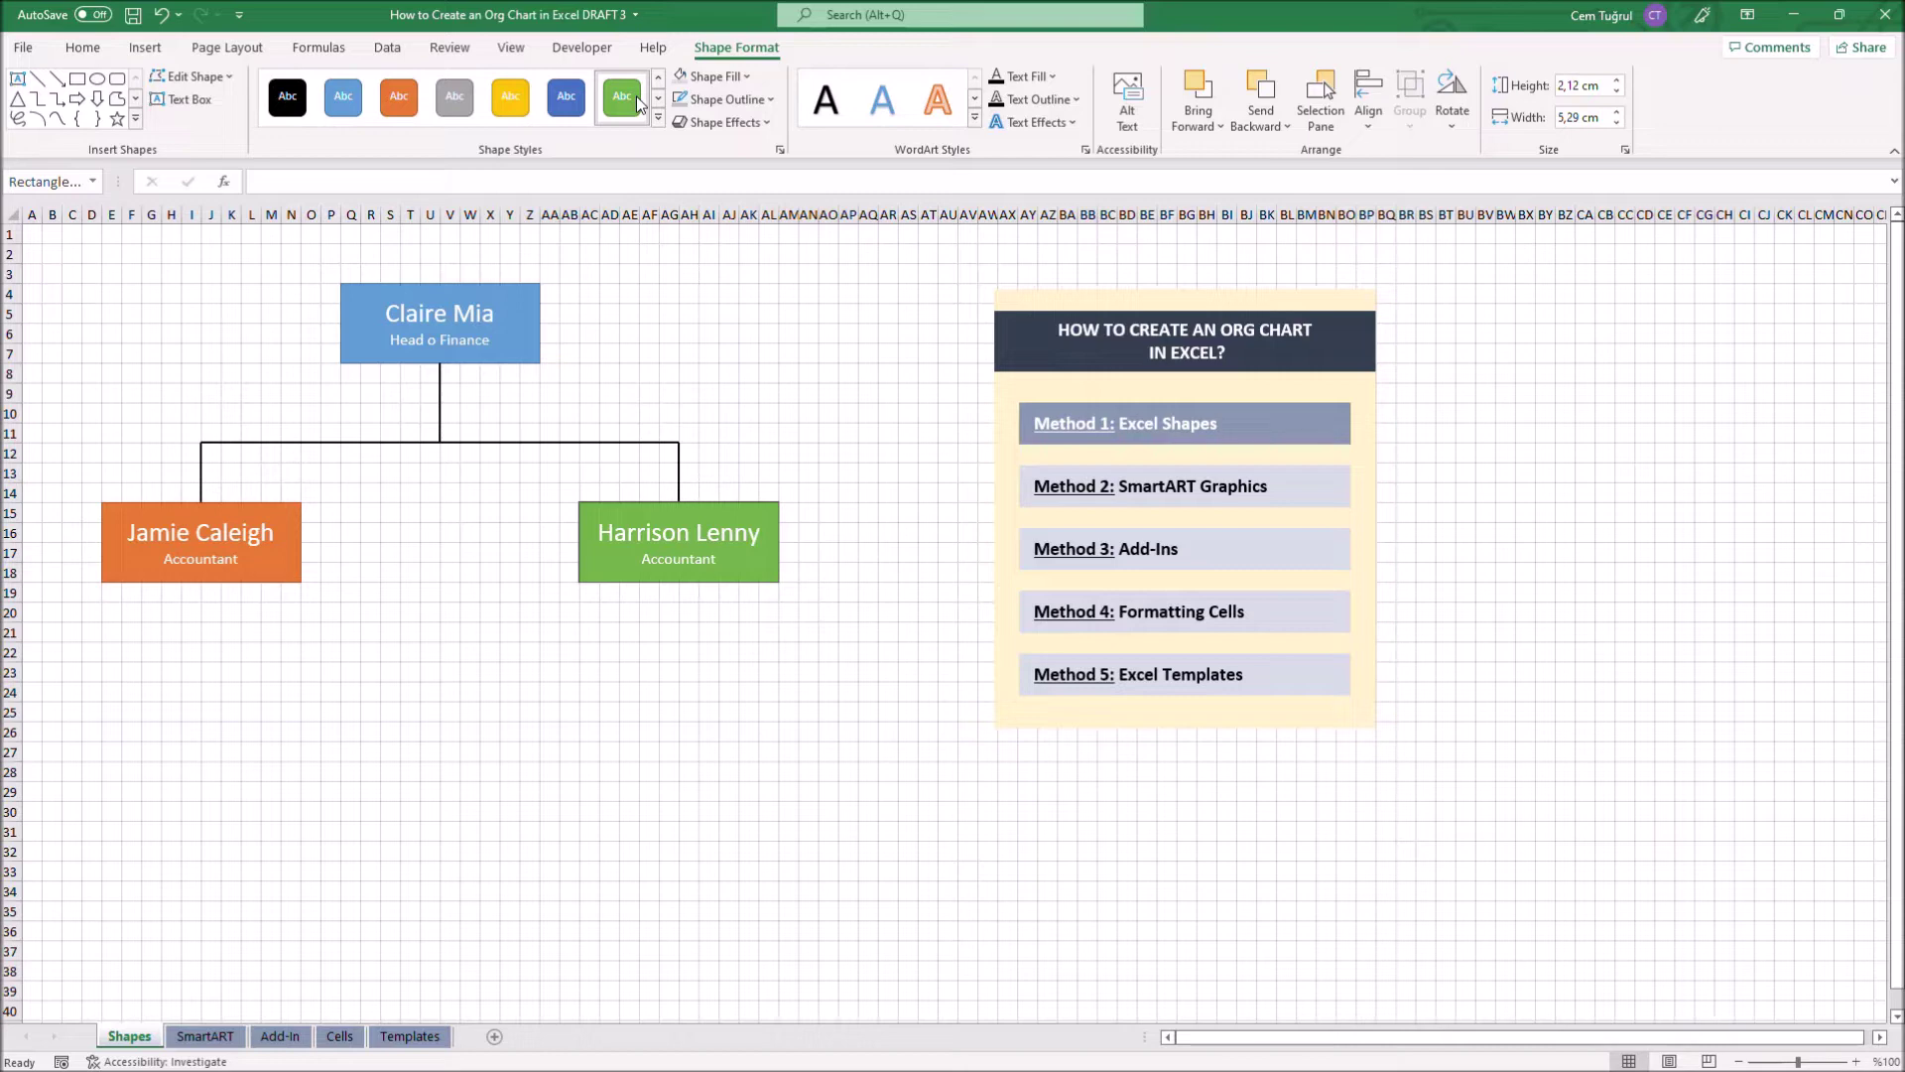
{"action": "left_click", "coordinate": [227, 47]}
{"action": "left_click", "coordinate": [679, 102]}
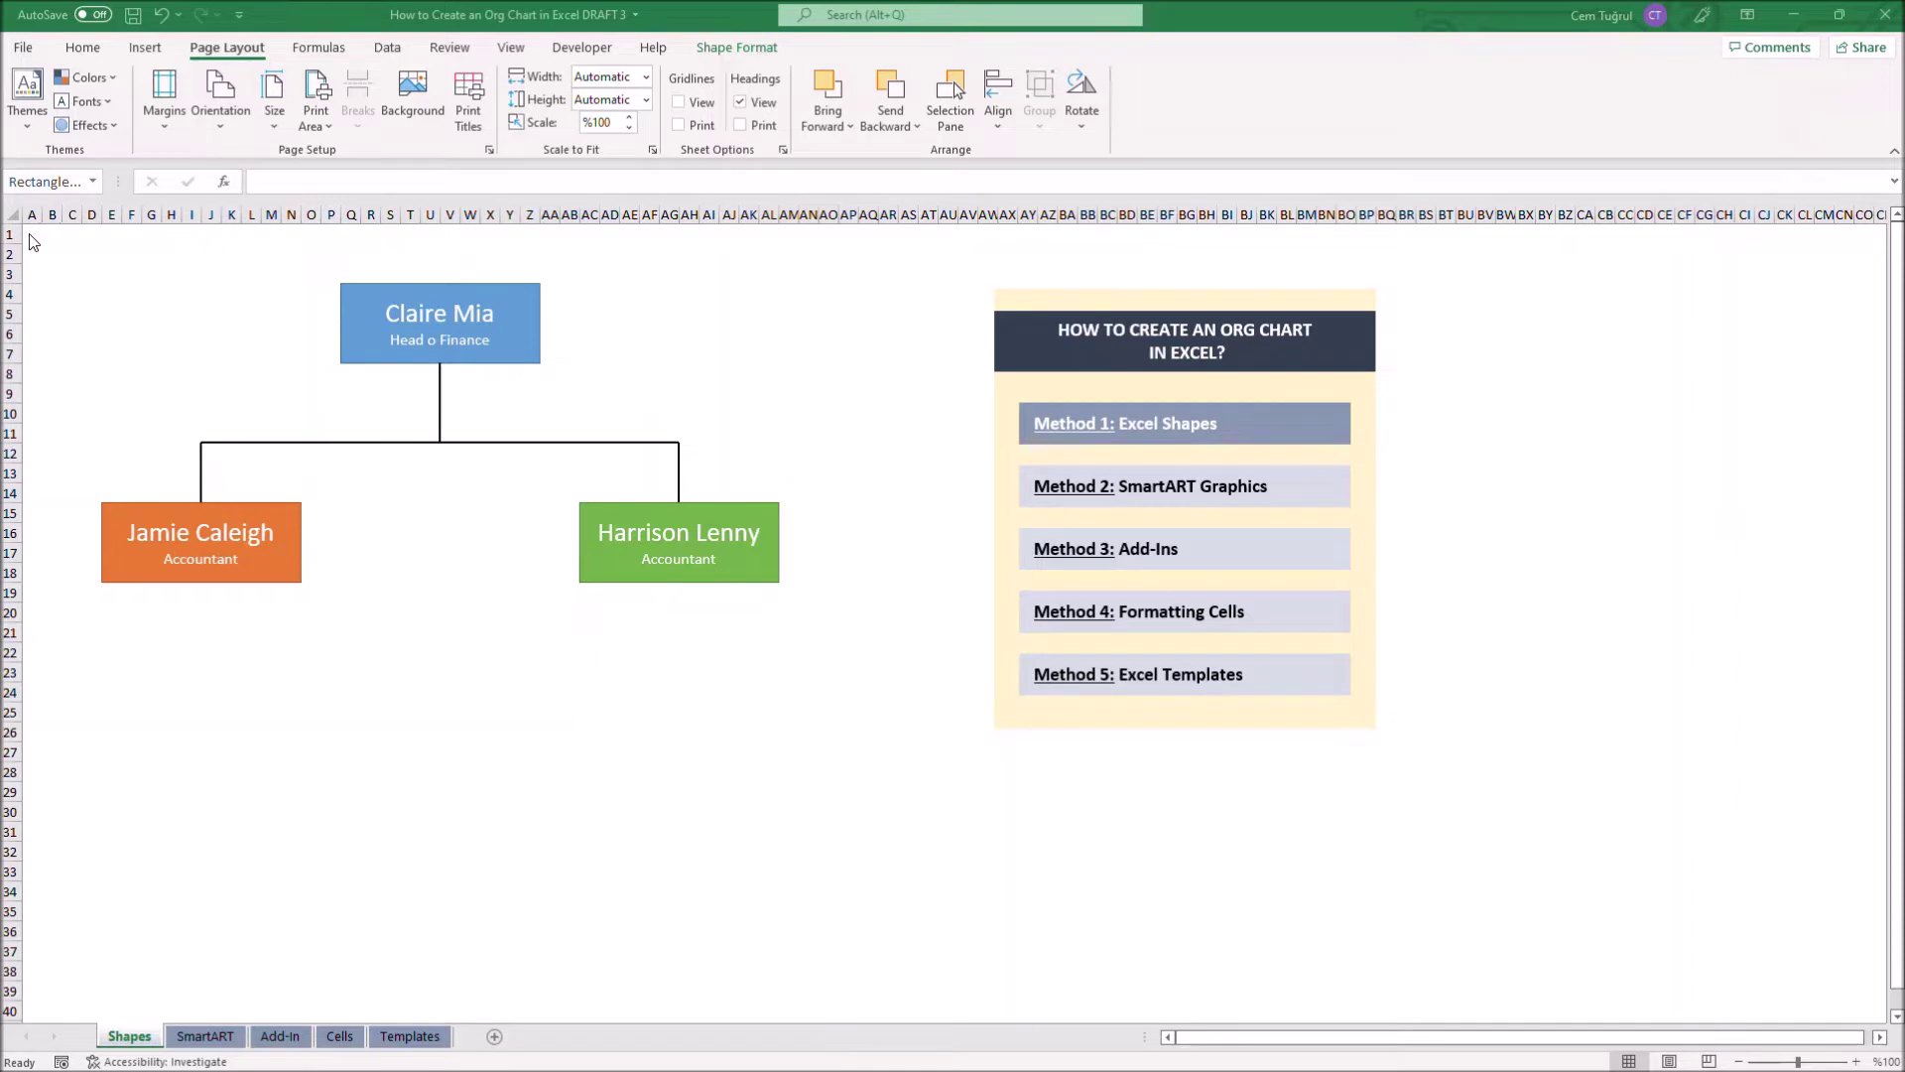
{"action": "left_click", "coordinate": [1303, 491]}
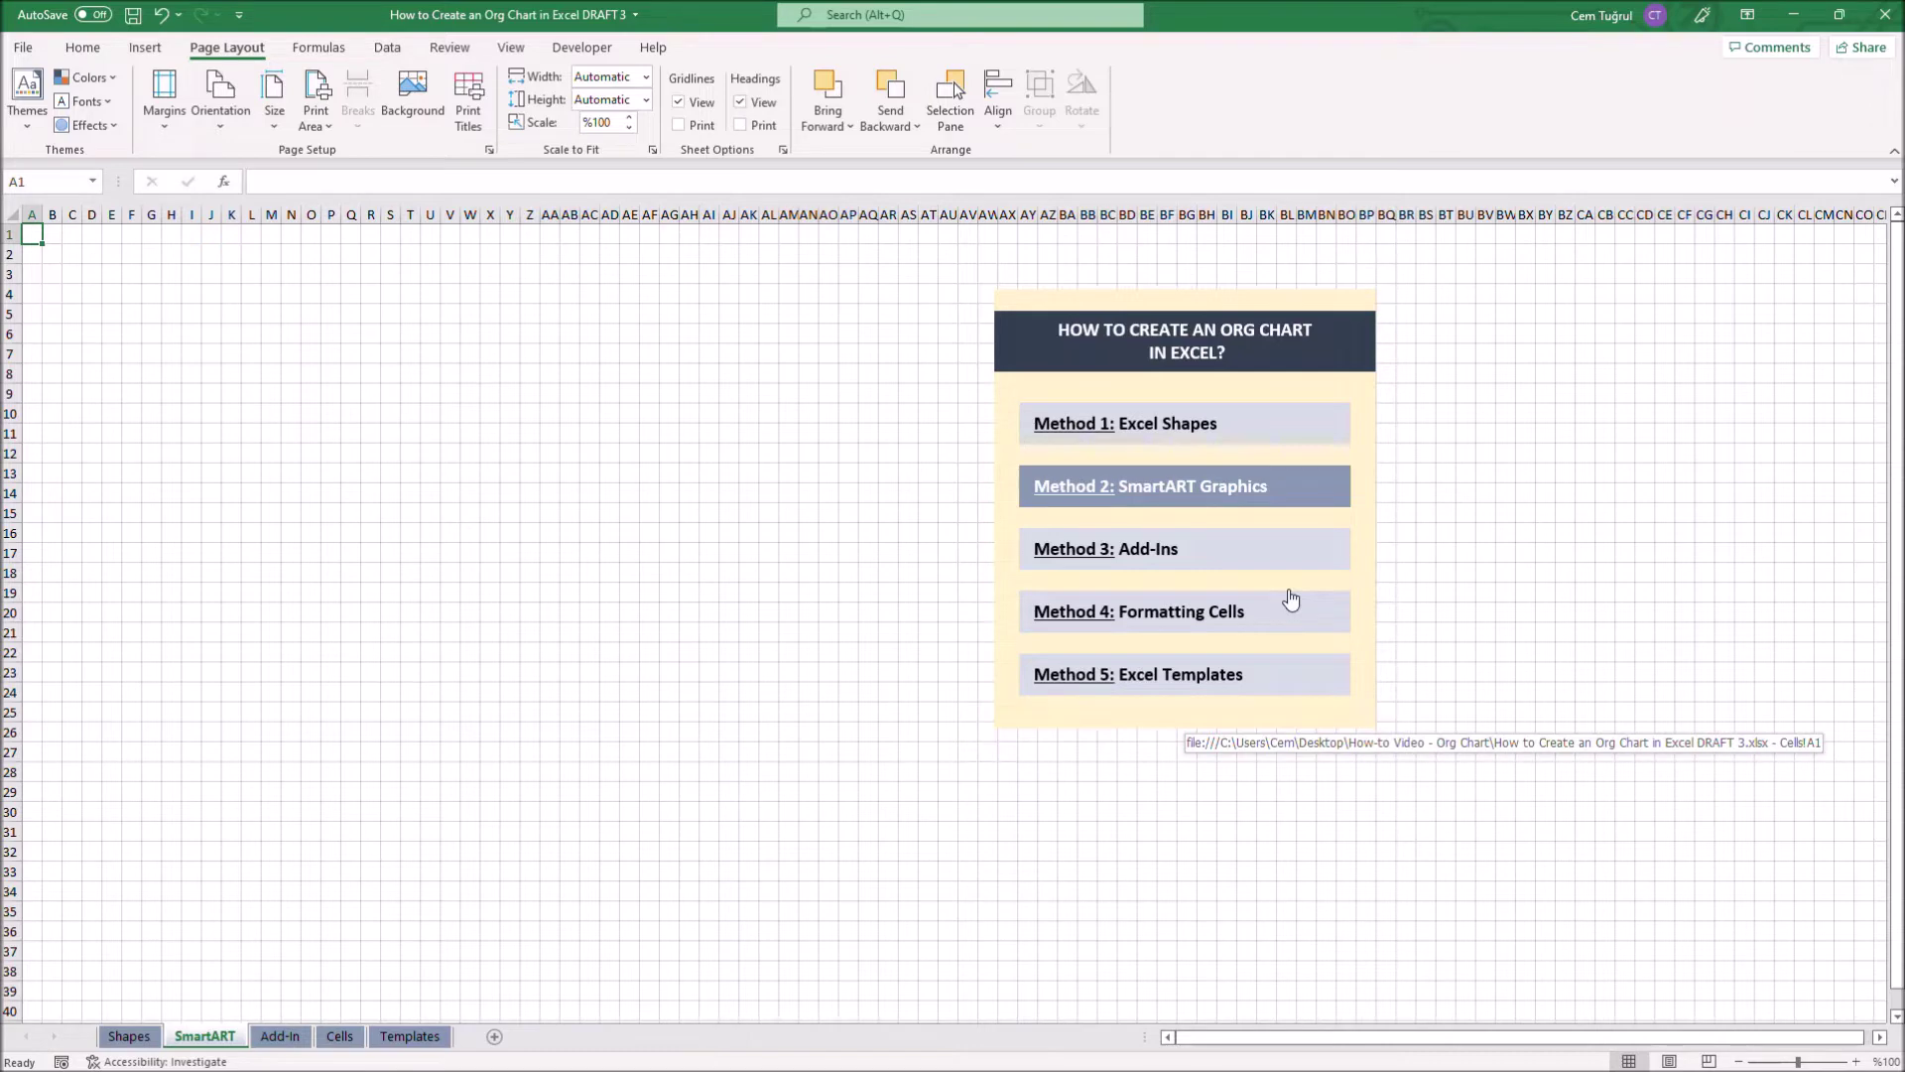
Open the SmartArt graphic chooser from the Insert ribbon
{"action": "left_click", "coordinate": [145, 50]}
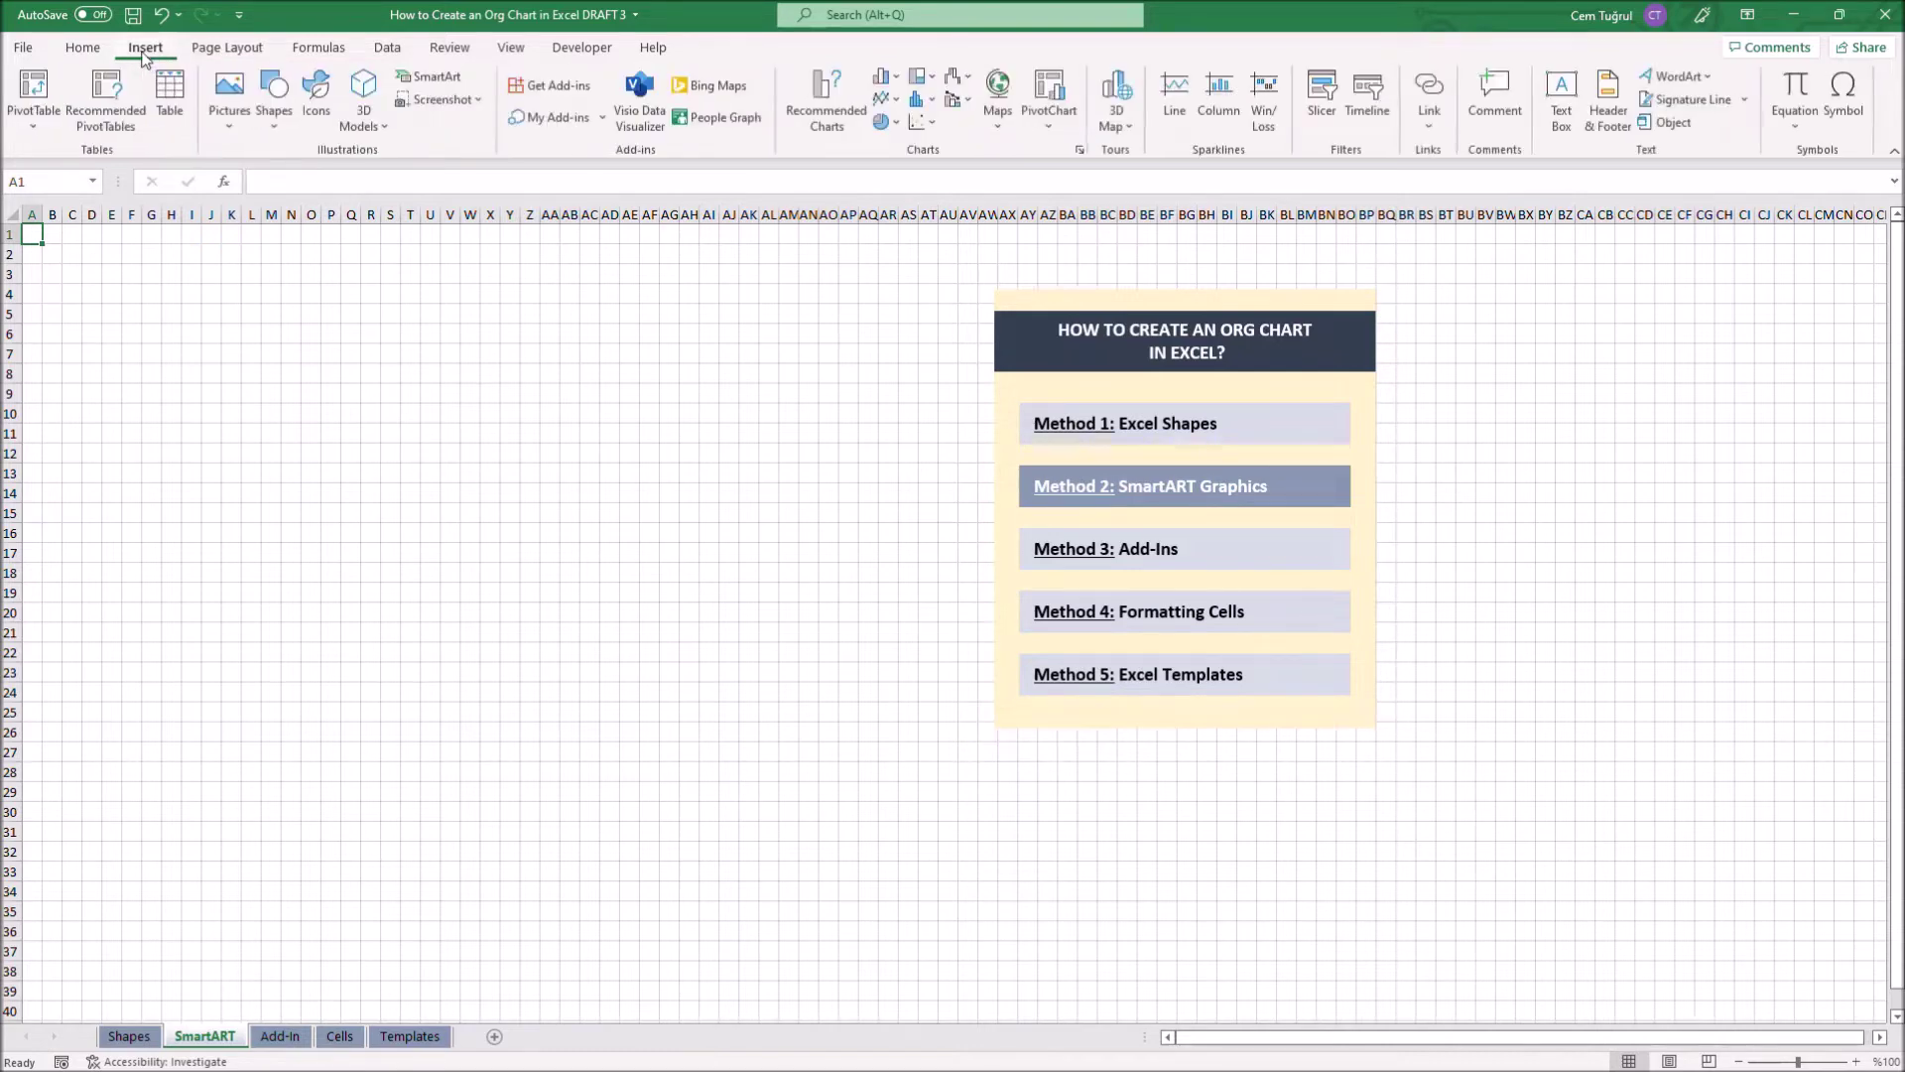
{"action": "left_click", "coordinate": [431, 85]}
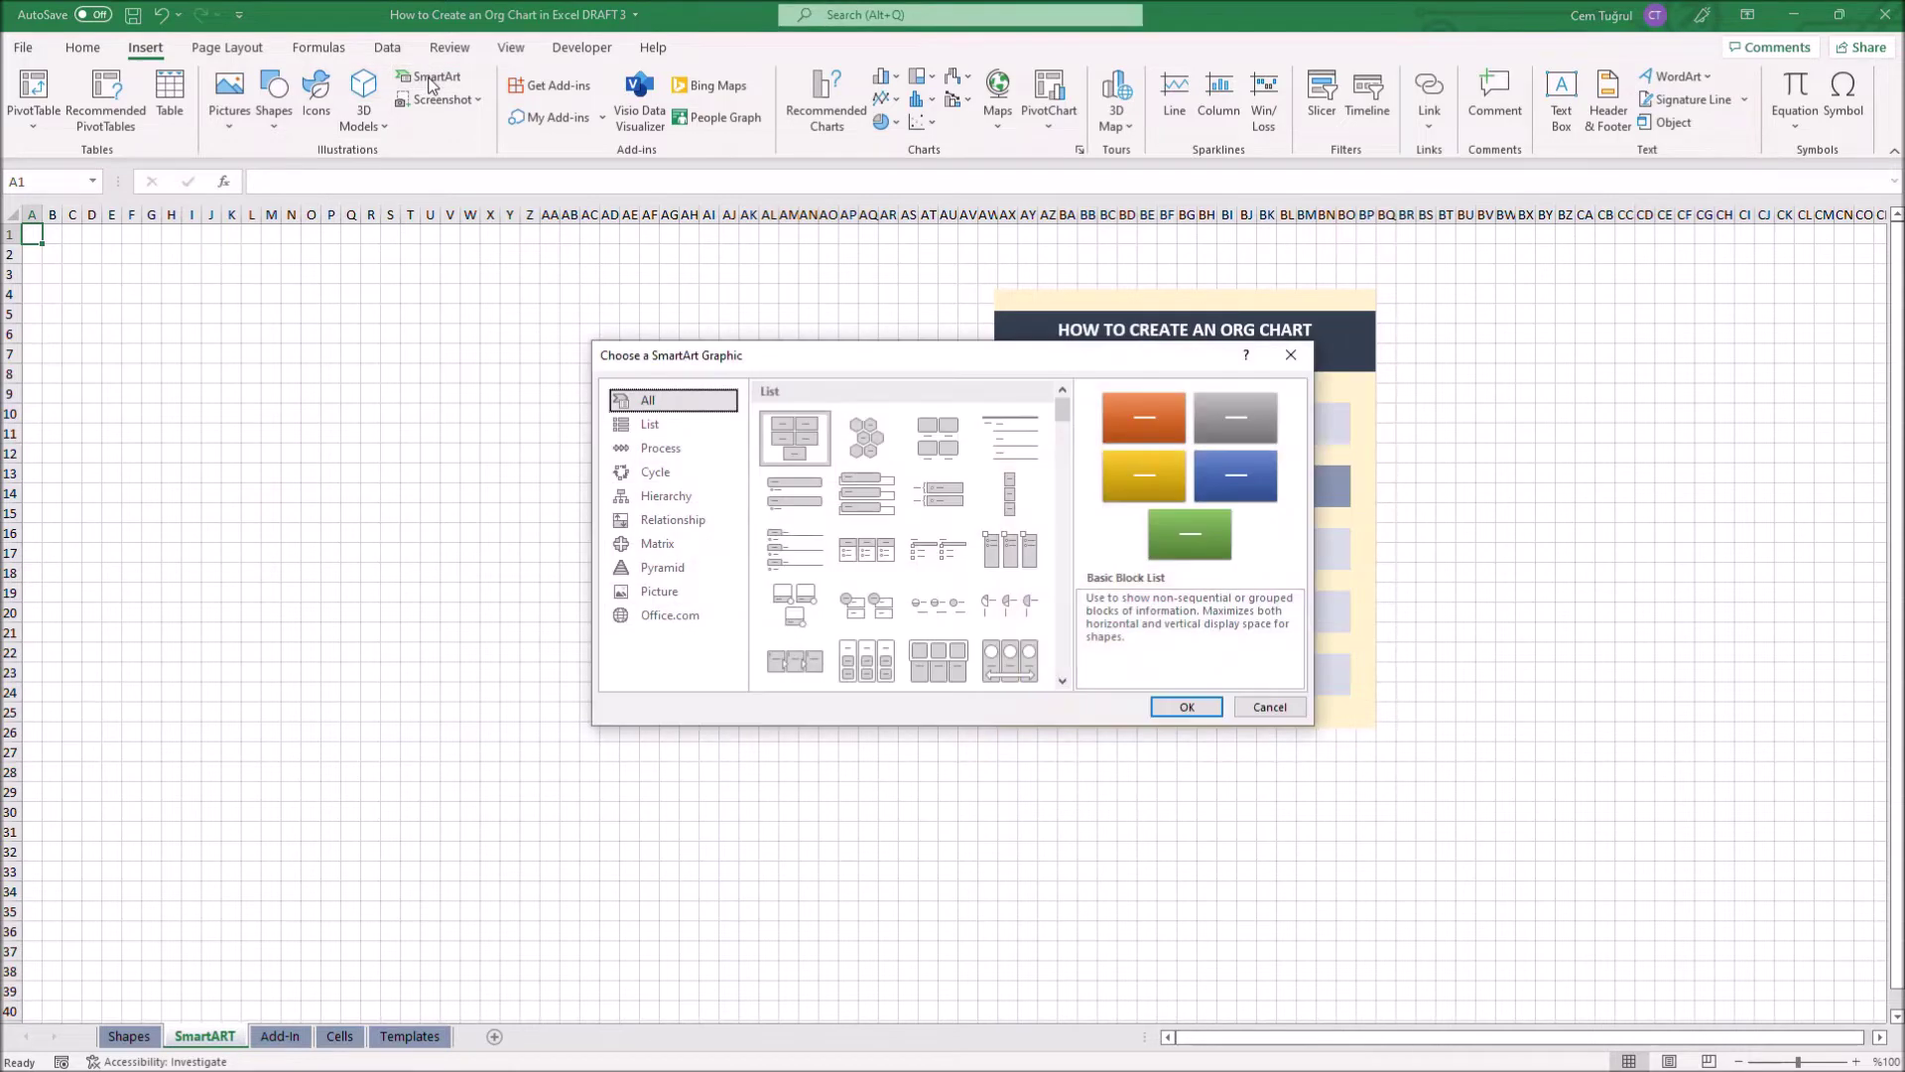
Insert a Hierarchy organization chart layout from the SmartArt chooser
{"action": "left_click", "coordinate": [691, 499]}
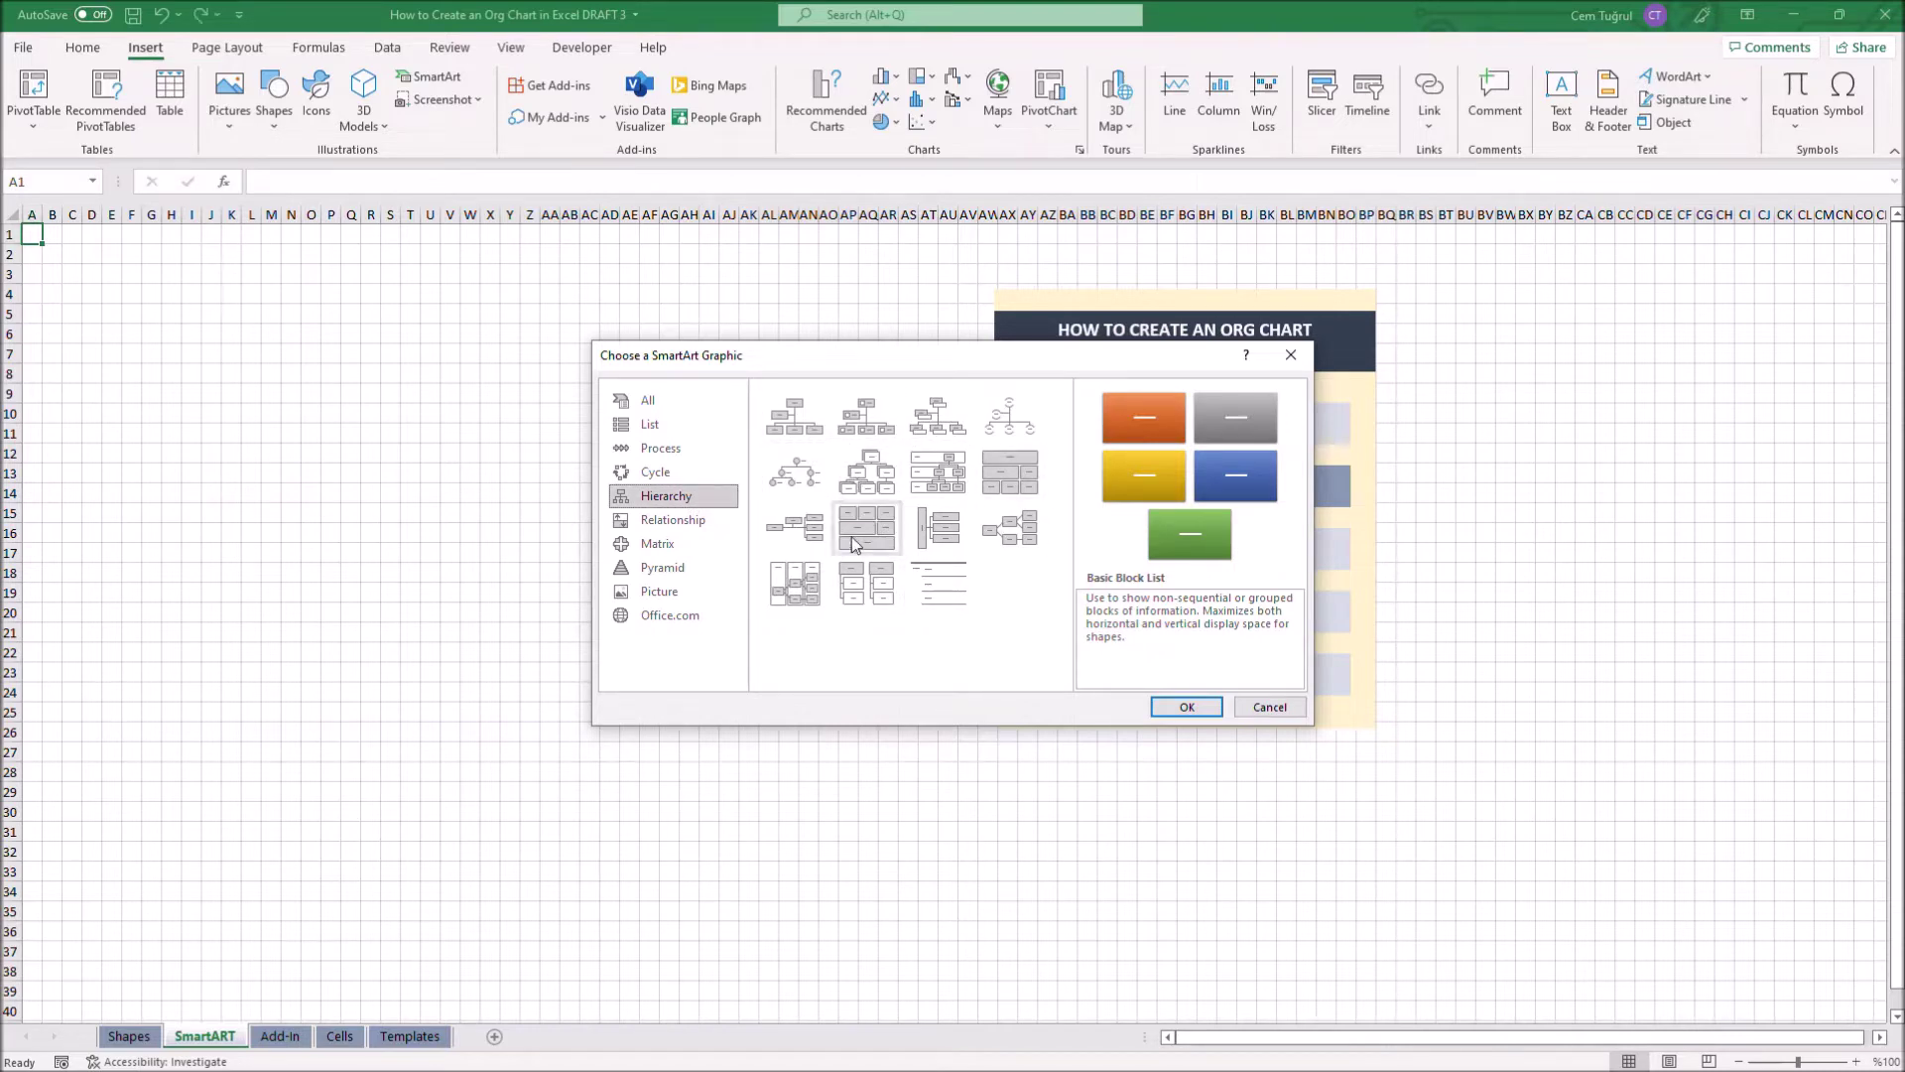
{"action": "double_click", "coordinate": [933, 422]}
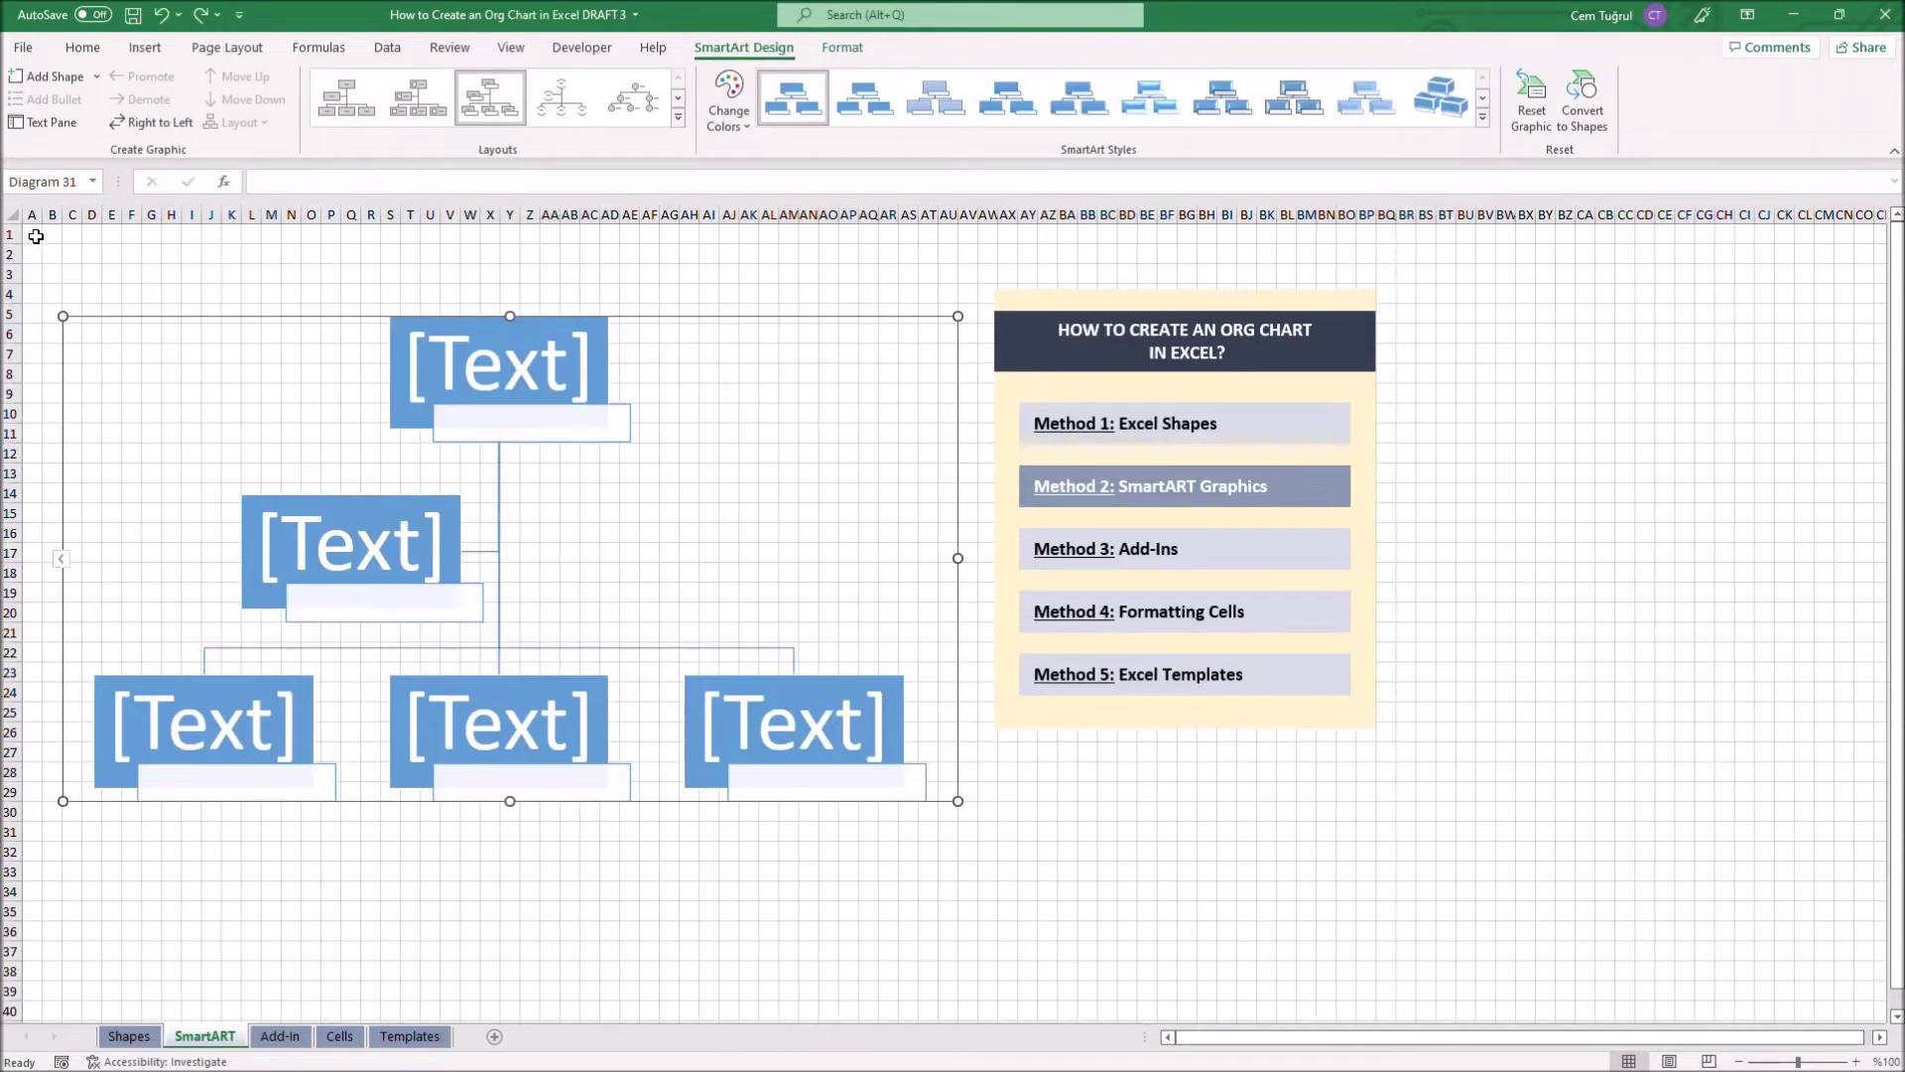
Add two subordinate boxes under the bottom-left person in the org chart
{"action": "left_click", "coordinate": [55, 80]}
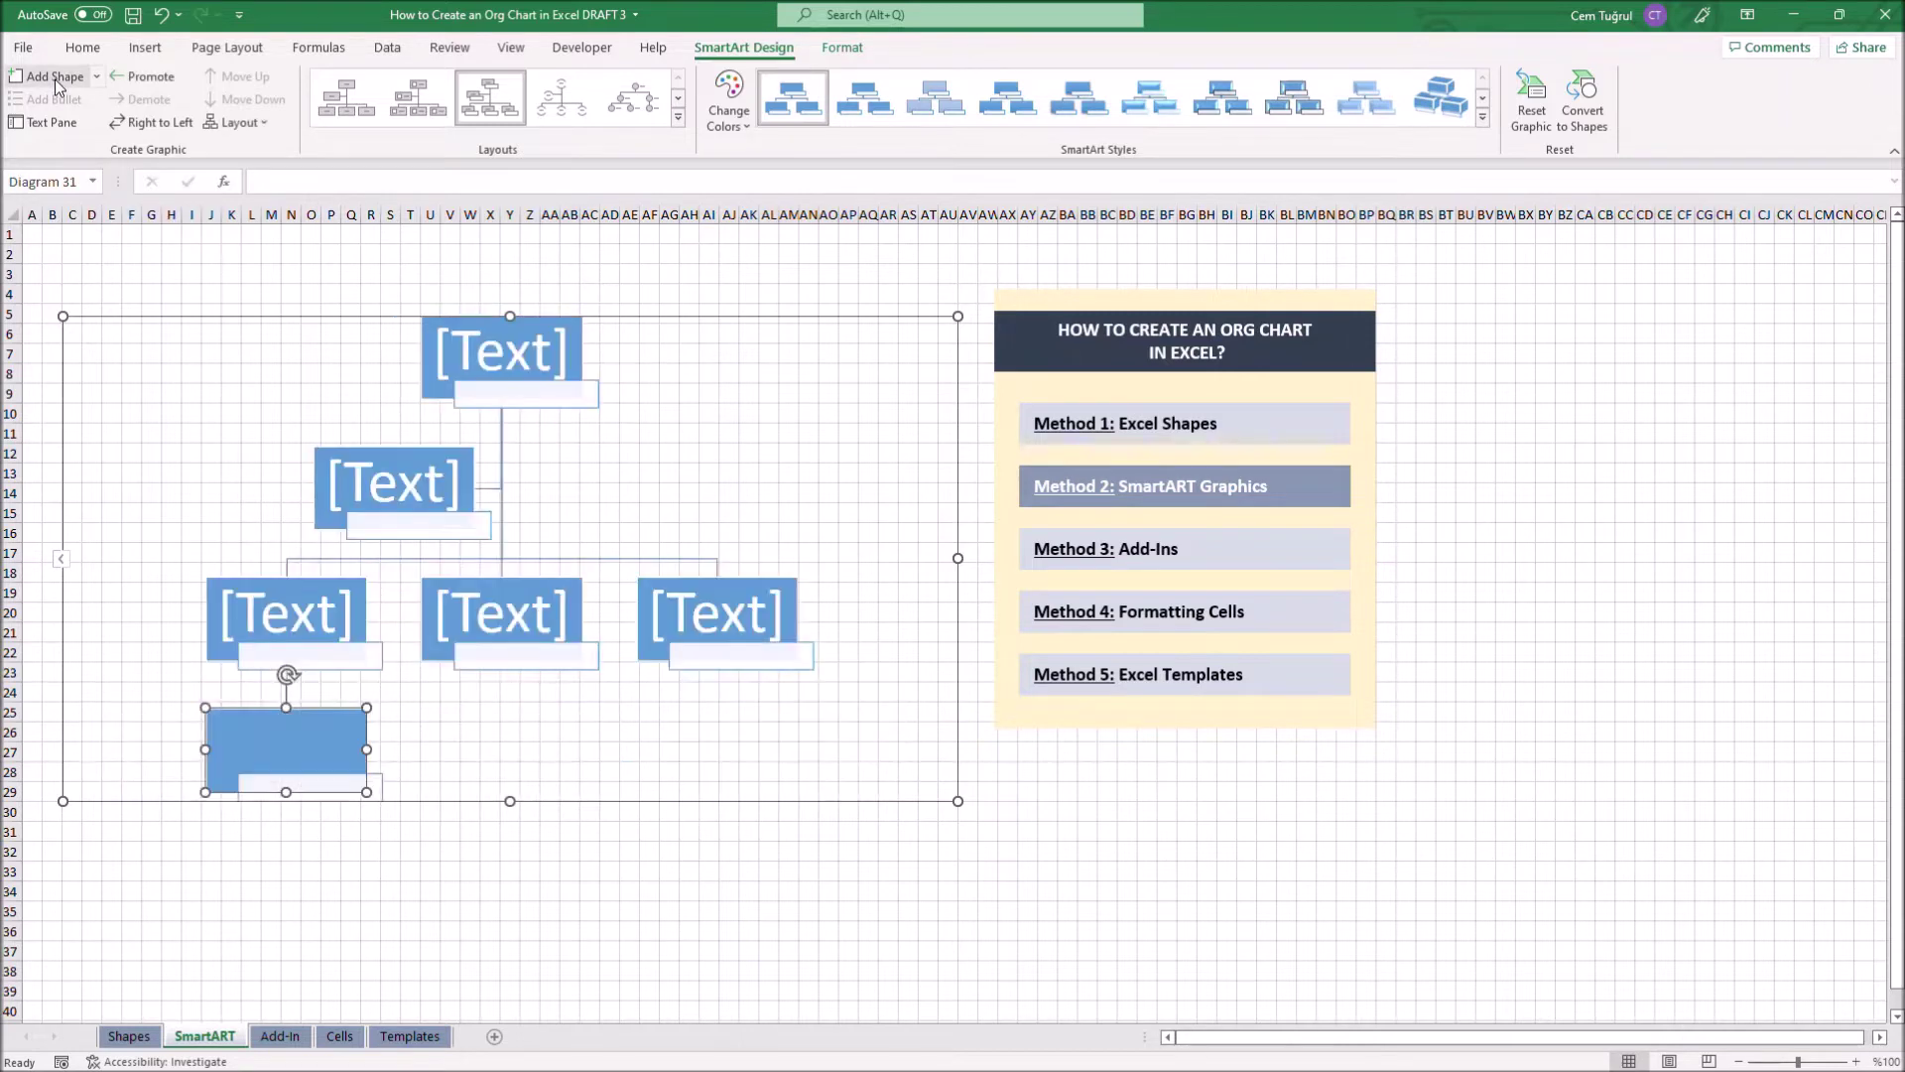
{"action": "left_click", "coordinate": [55, 79]}
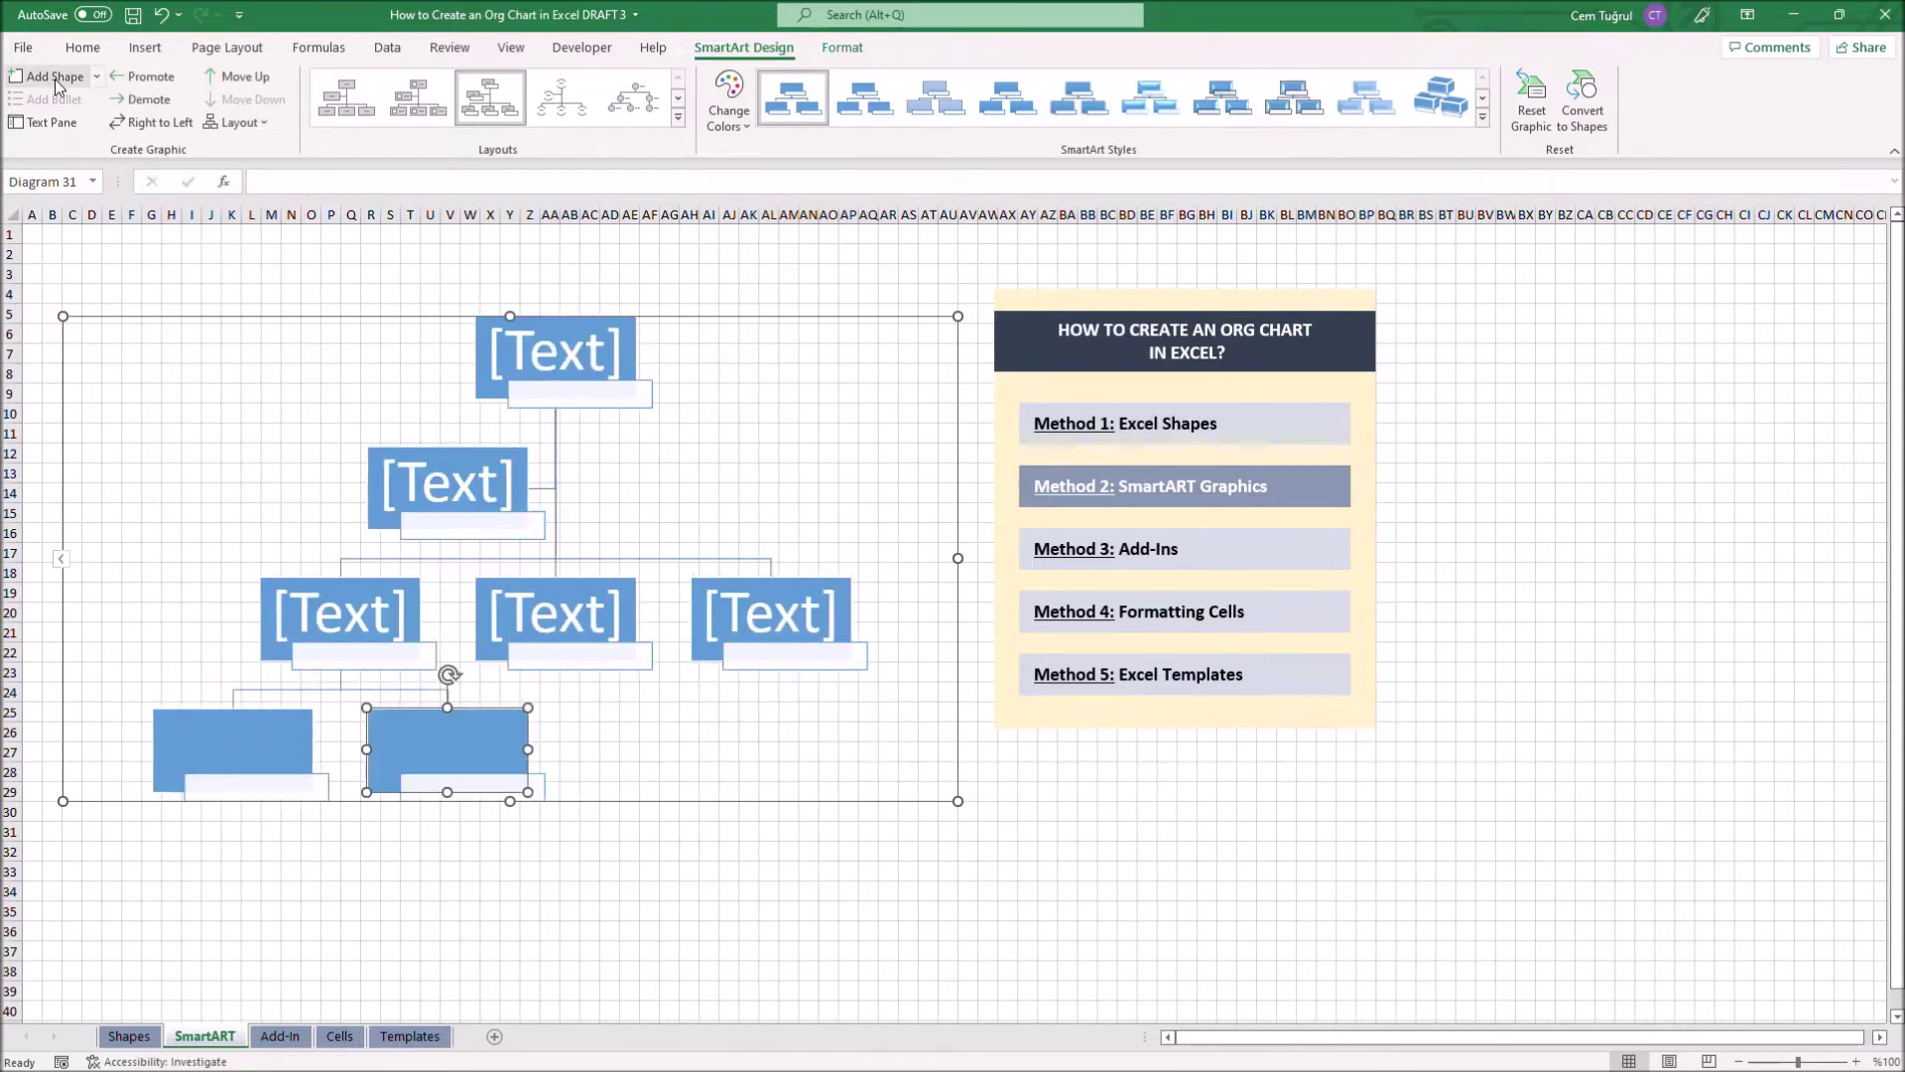
{"action": "key", "text": "Escape"}
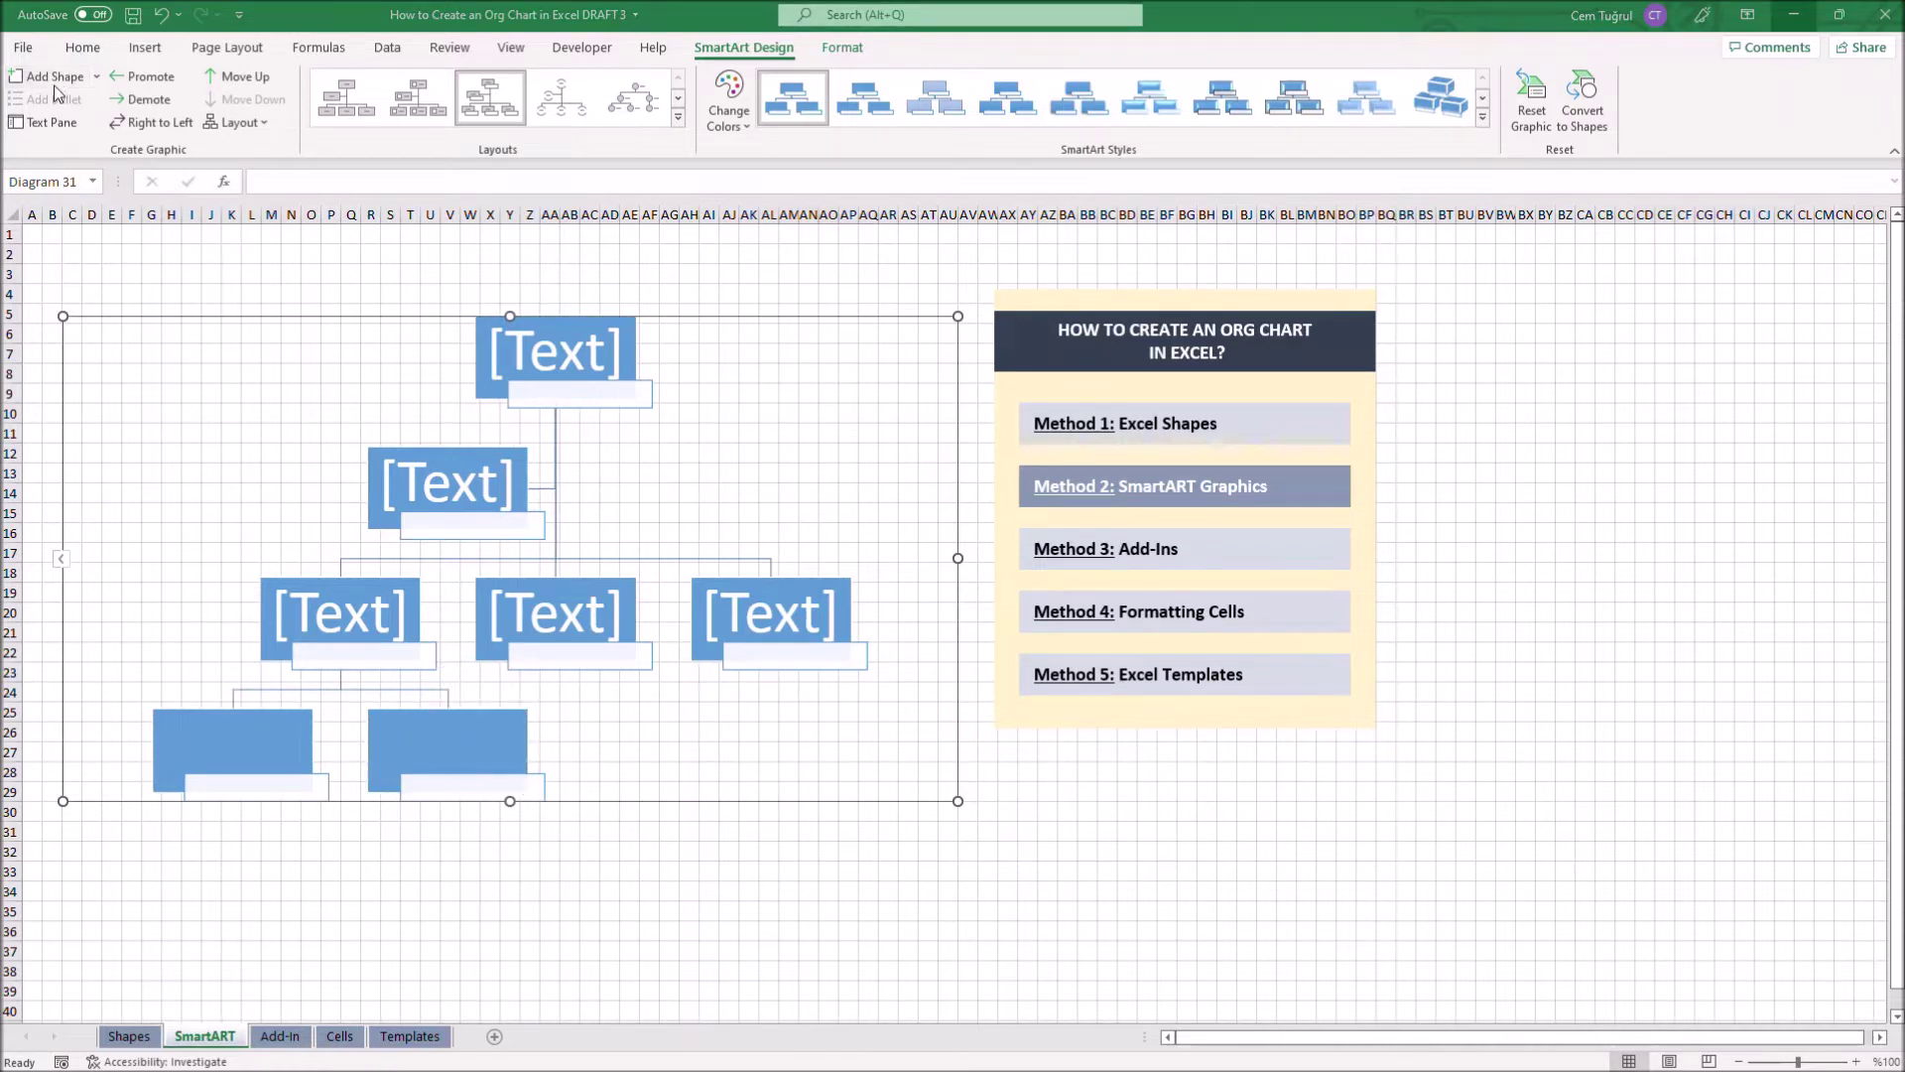
Enter names with titles 'Head of Finance' and 'Accountant' in the top two boxes
{"action": "left_click", "coordinate": [568, 355]}
{"action": "left_click", "coordinate": [581, 393]}
{"action": "type", "text": "Head of Finance"}
{"action": "left_click", "coordinate": [466, 478]}
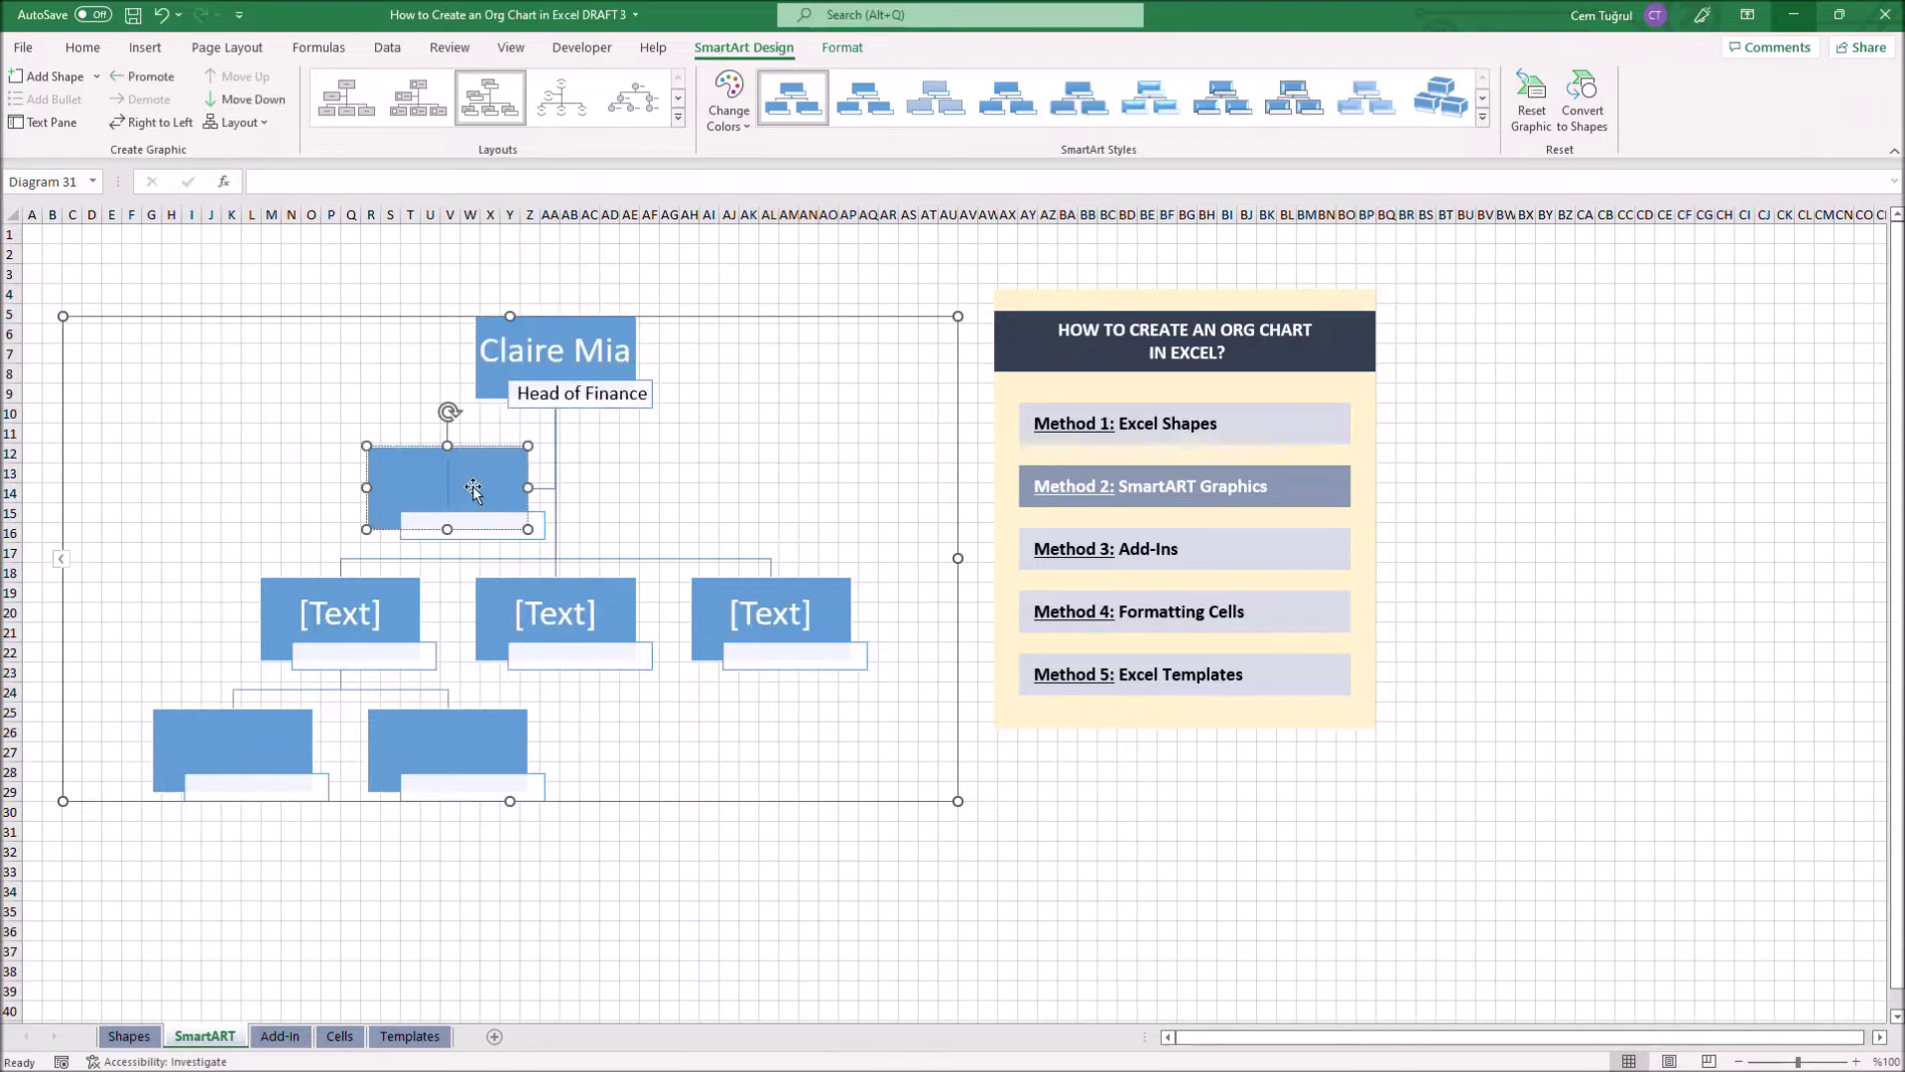
{"action": "left_click", "coordinate": [473, 524]}
{"action": "type", "text": "Accountant"}
Fill the lower boxes with names and titles: two Treasurers, an Auditor and an Assistant Auditor
{"action": "left_click", "coordinate": [340, 612]}
{"action": "left_click", "coordinate": [363, 655]}
{"action": "type", "text": "Treasurer"}
{"action": "left_click", "coordinate": [555, 612]}
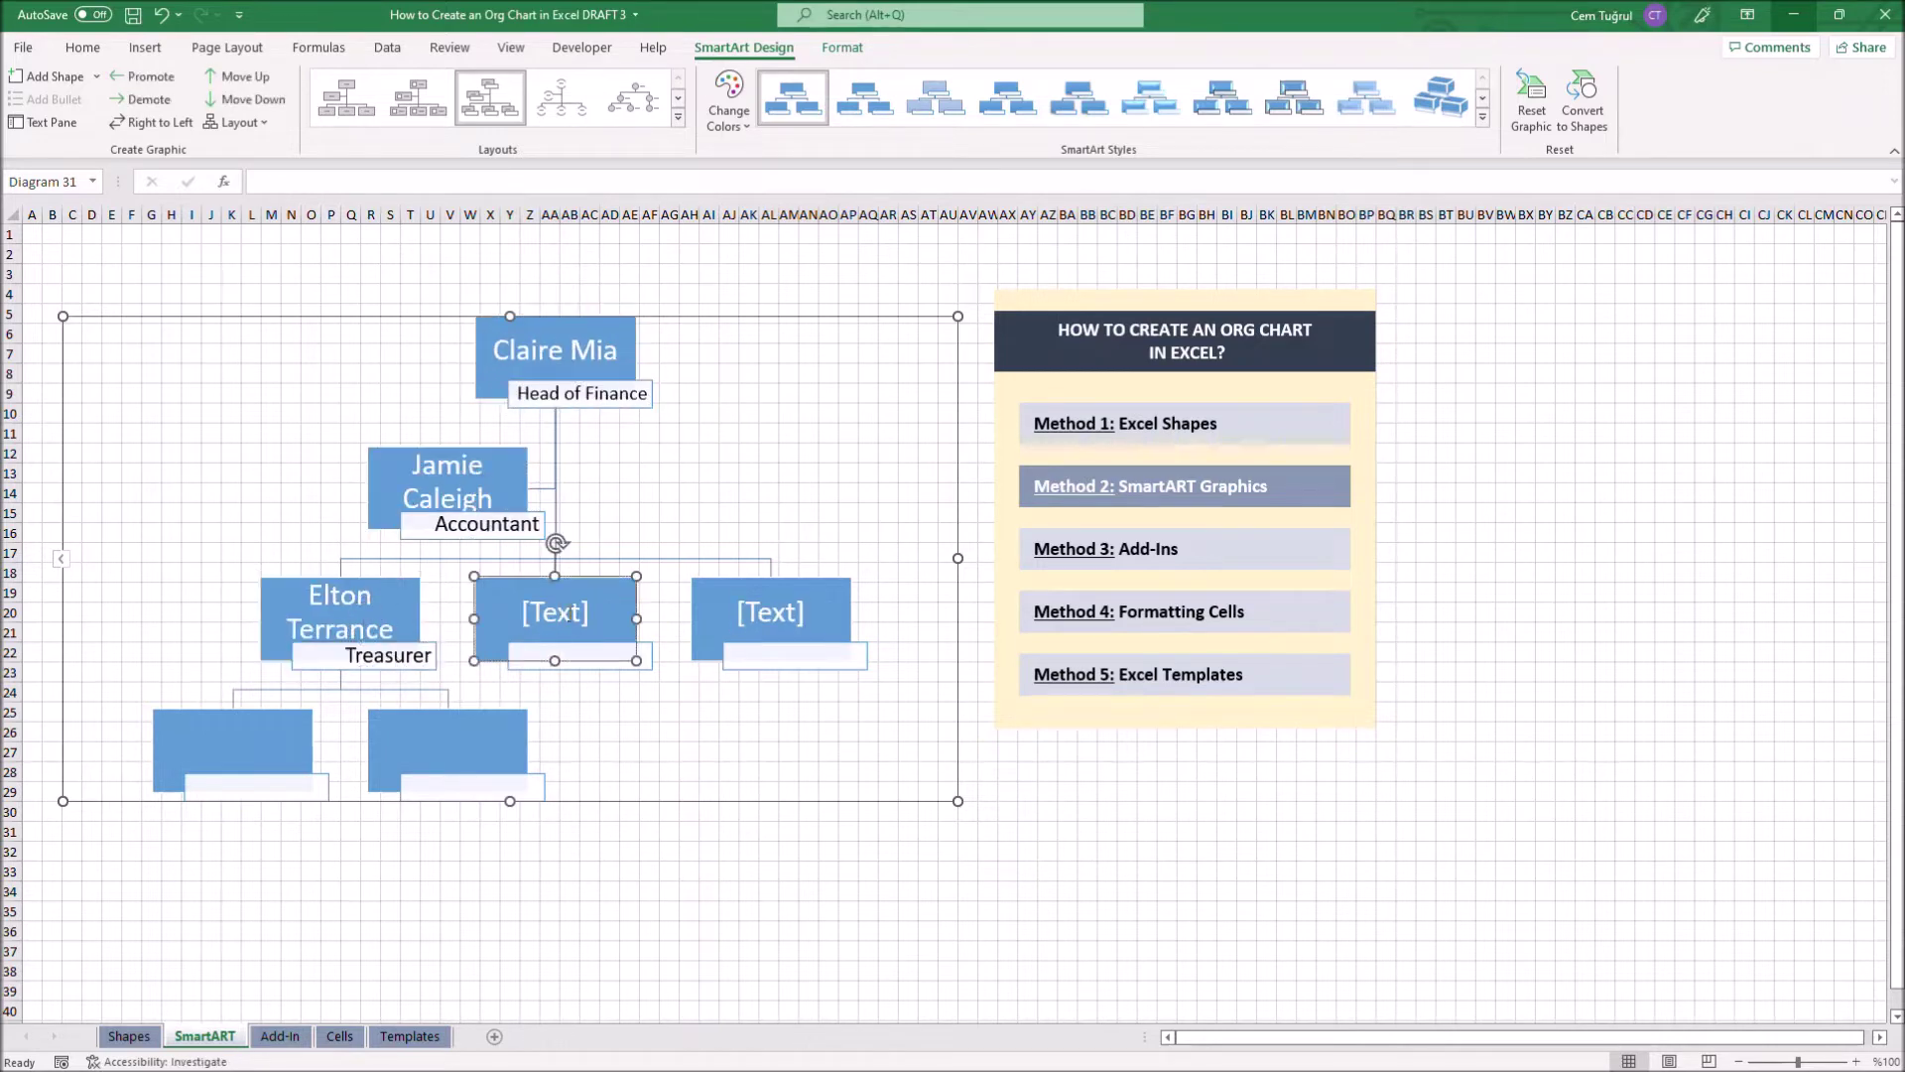
{"action": "left_click", "coordinate": [580, 655]}
{"action": "type", "text": "Treasurer"}
{"action": "left_click", "coordinate": [233, 740]}
{"action": "left_click", "coordinate": [256, 785]}
{"action": "type", "text": "Auditor"}
{"action": "left_click", "coordinate": [448, 740]}
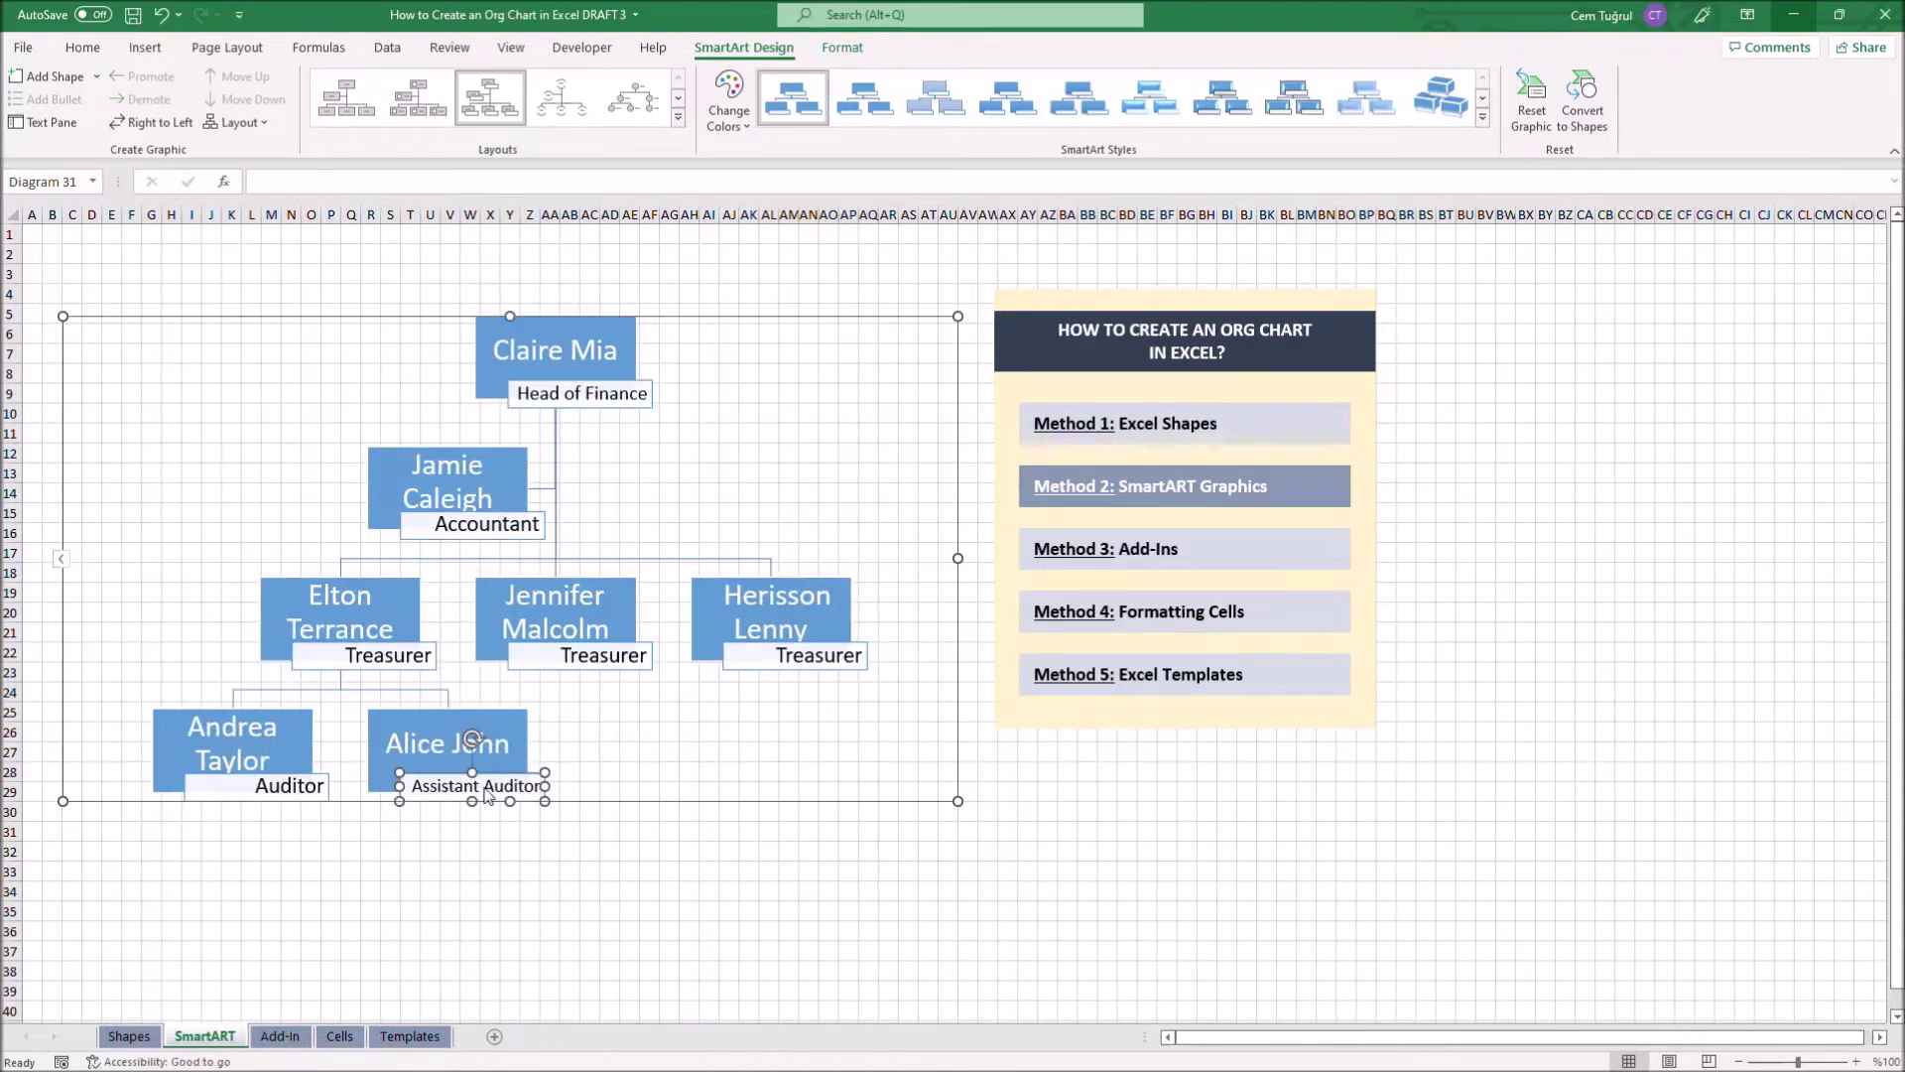
{"action": "left_click", "coordinate": [36, 236]}
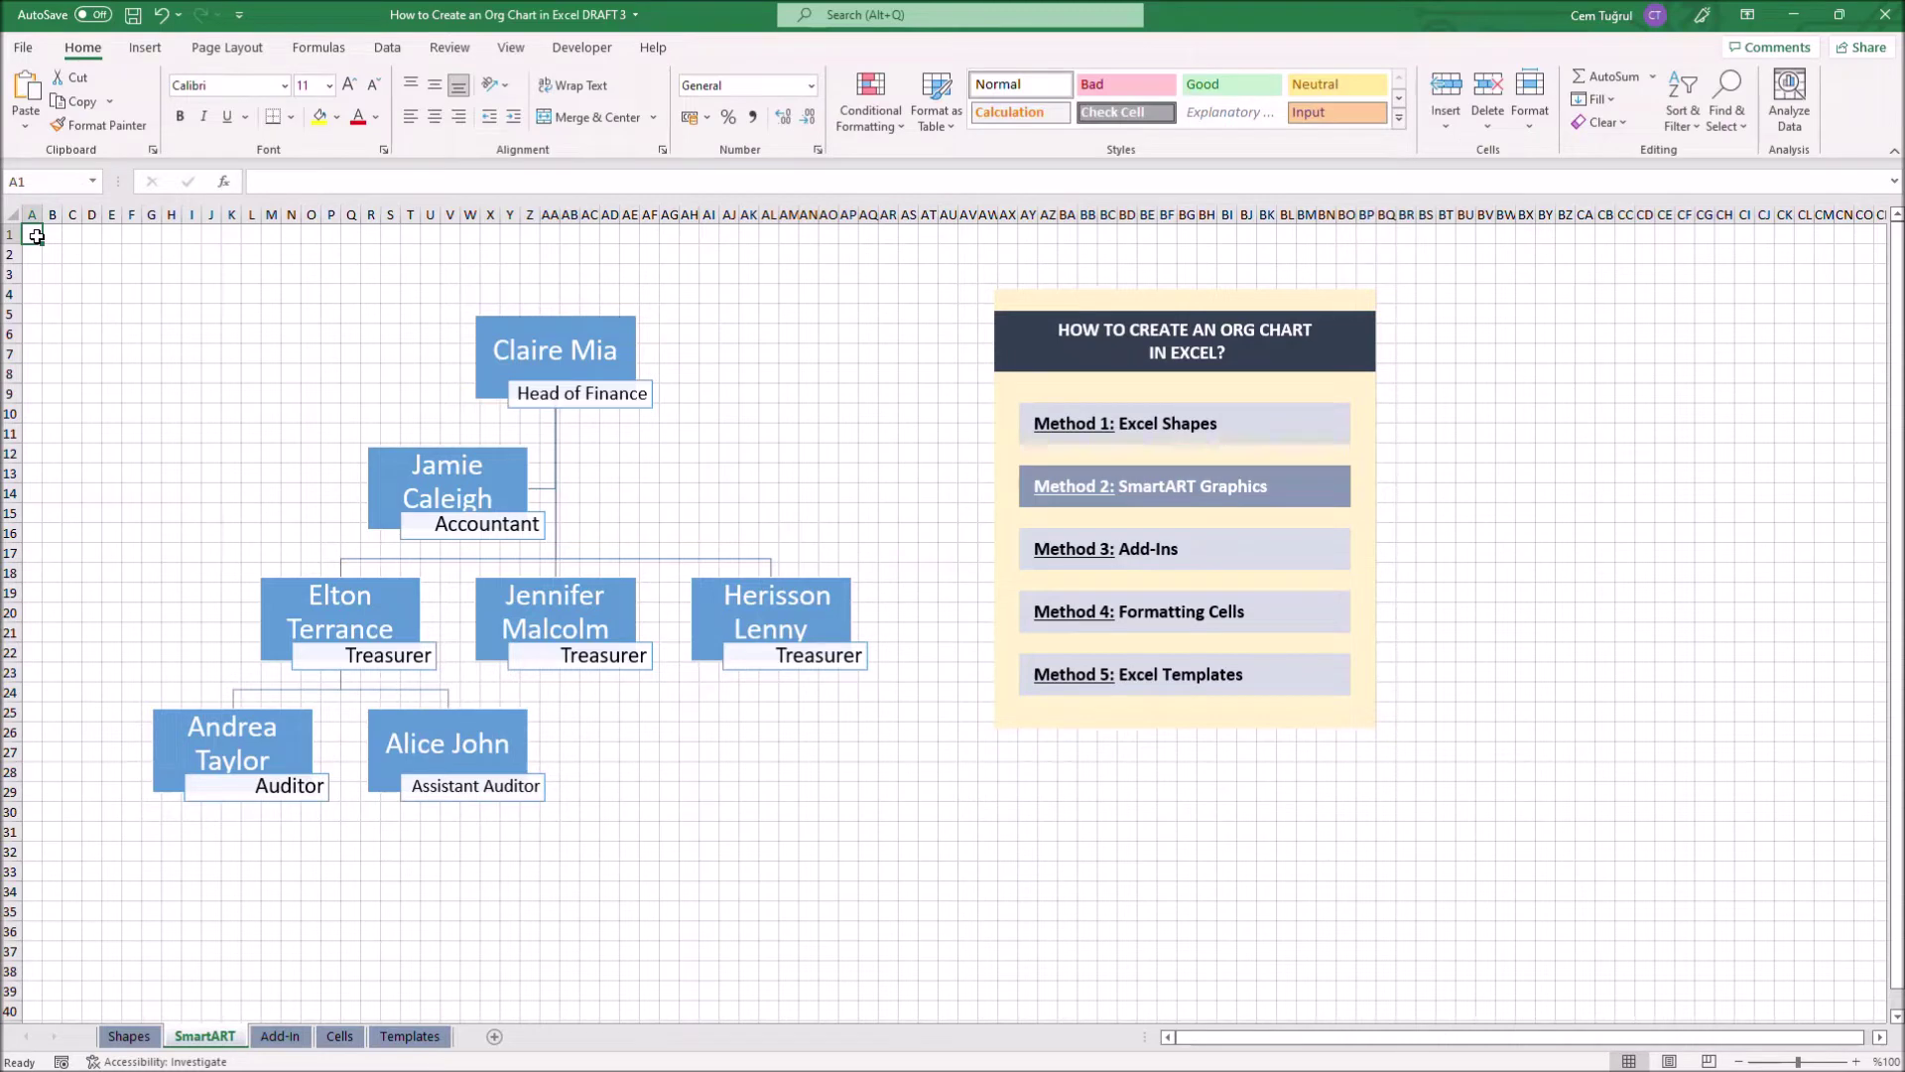
{"action": "left_click", "coordinate": [761, 429]}
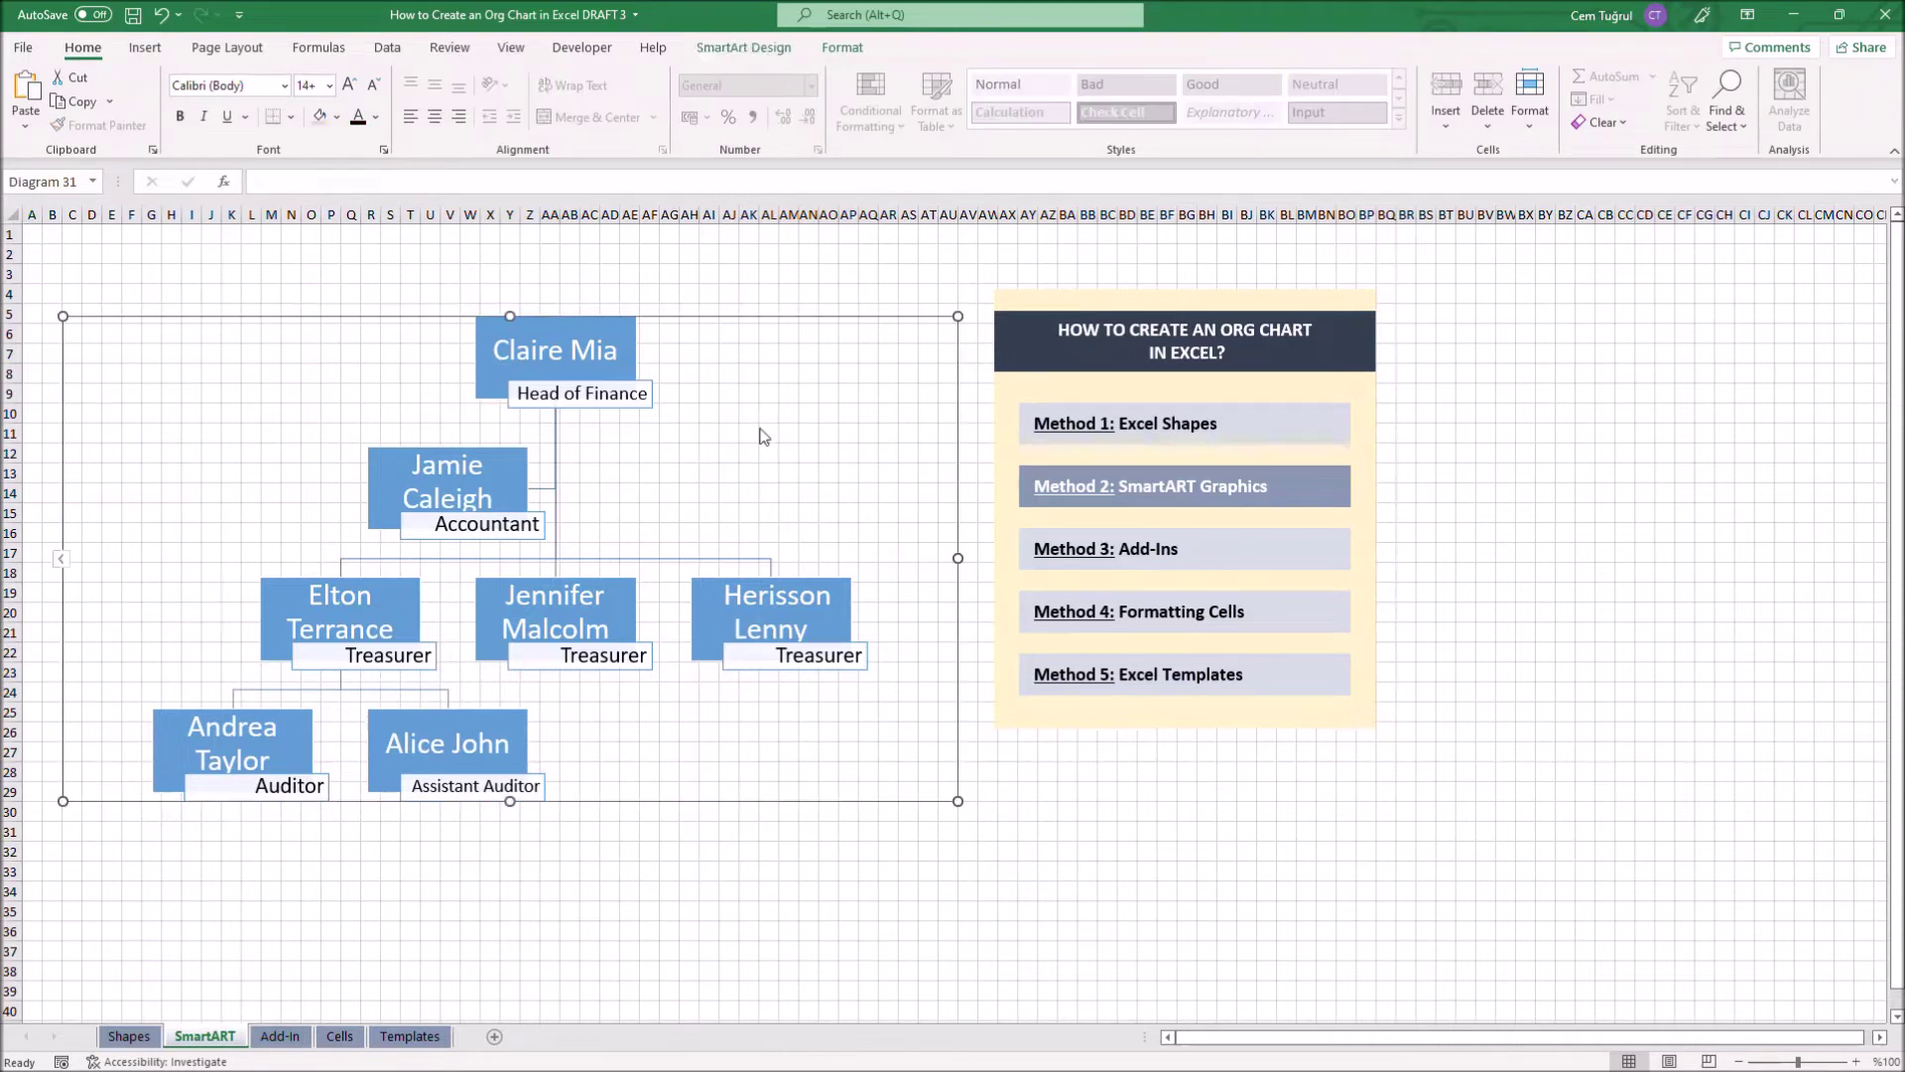
Apply a Colorful colour scheme and a 3-D SmartArt style to the org chart
{"action": "left_click", "coordinate": [764, 50]}
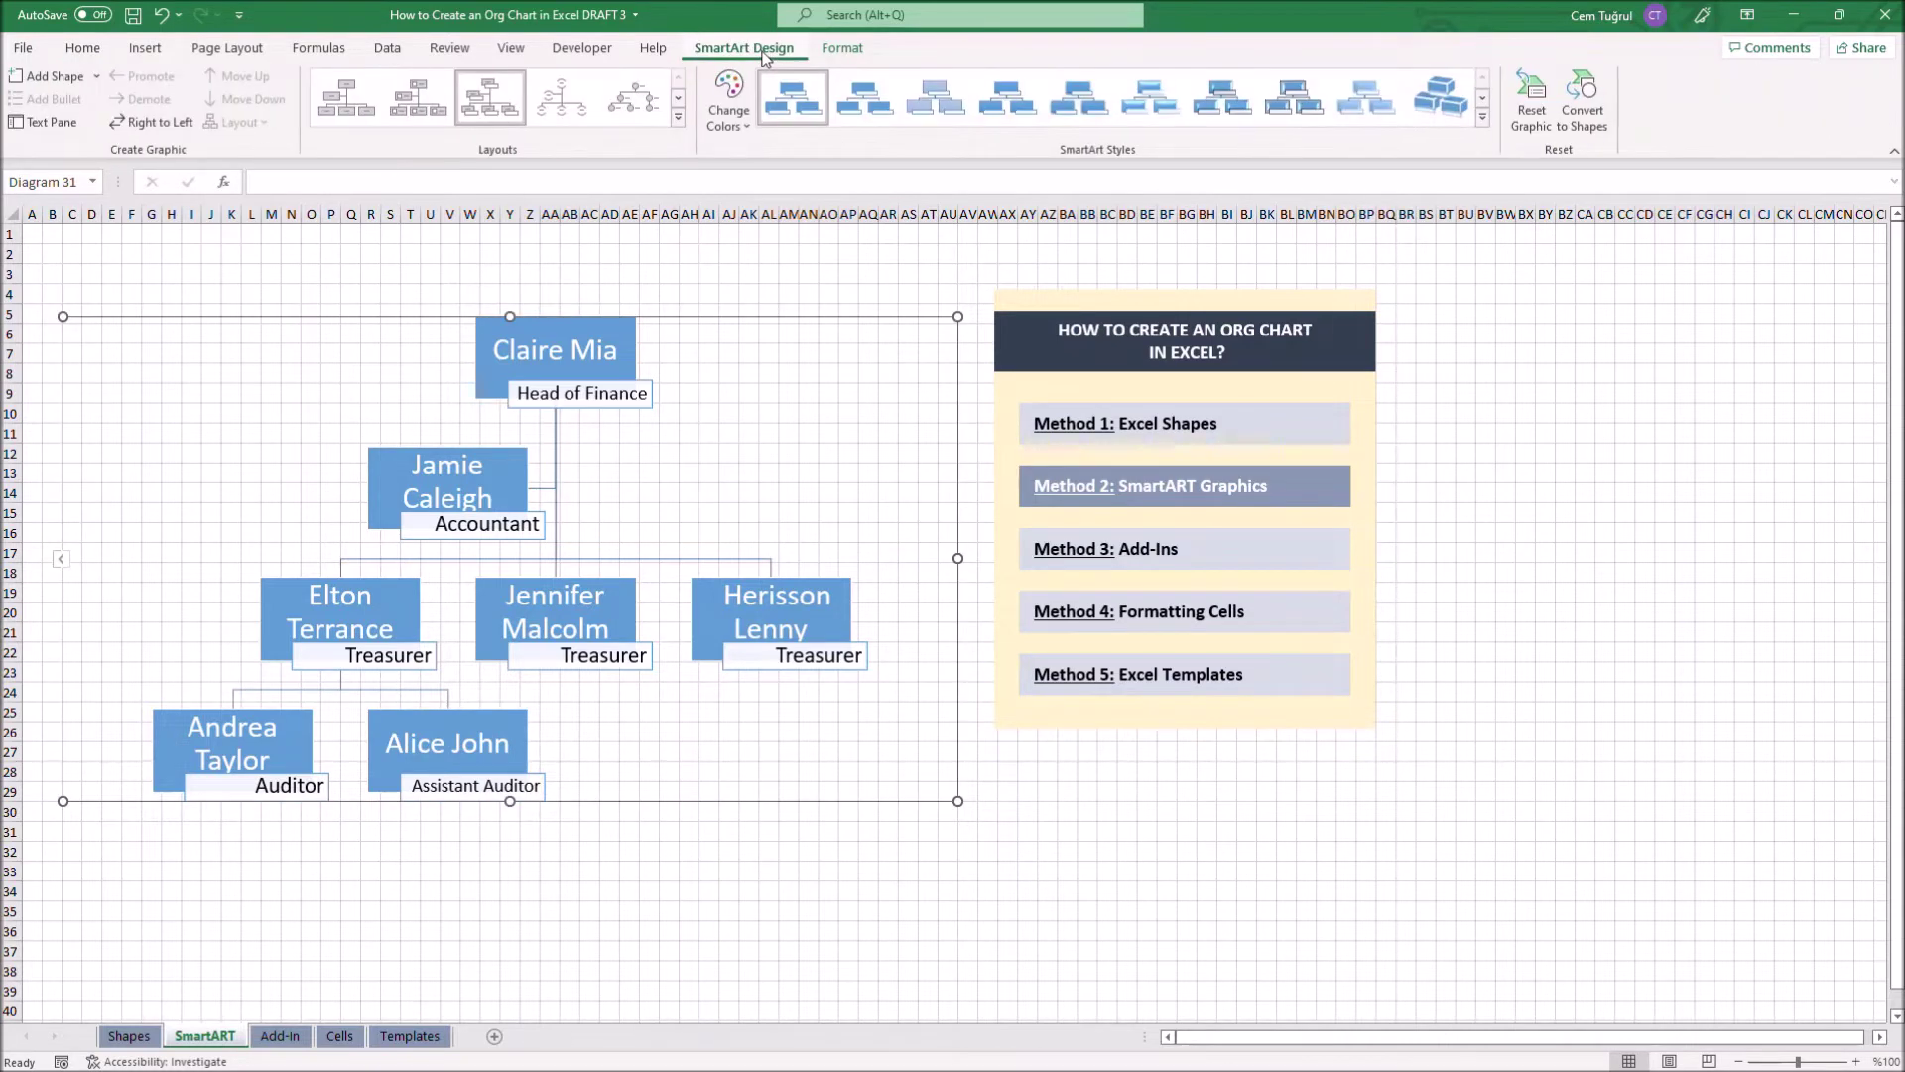
{"action": "left_click", "coordinate": [732, 99]}
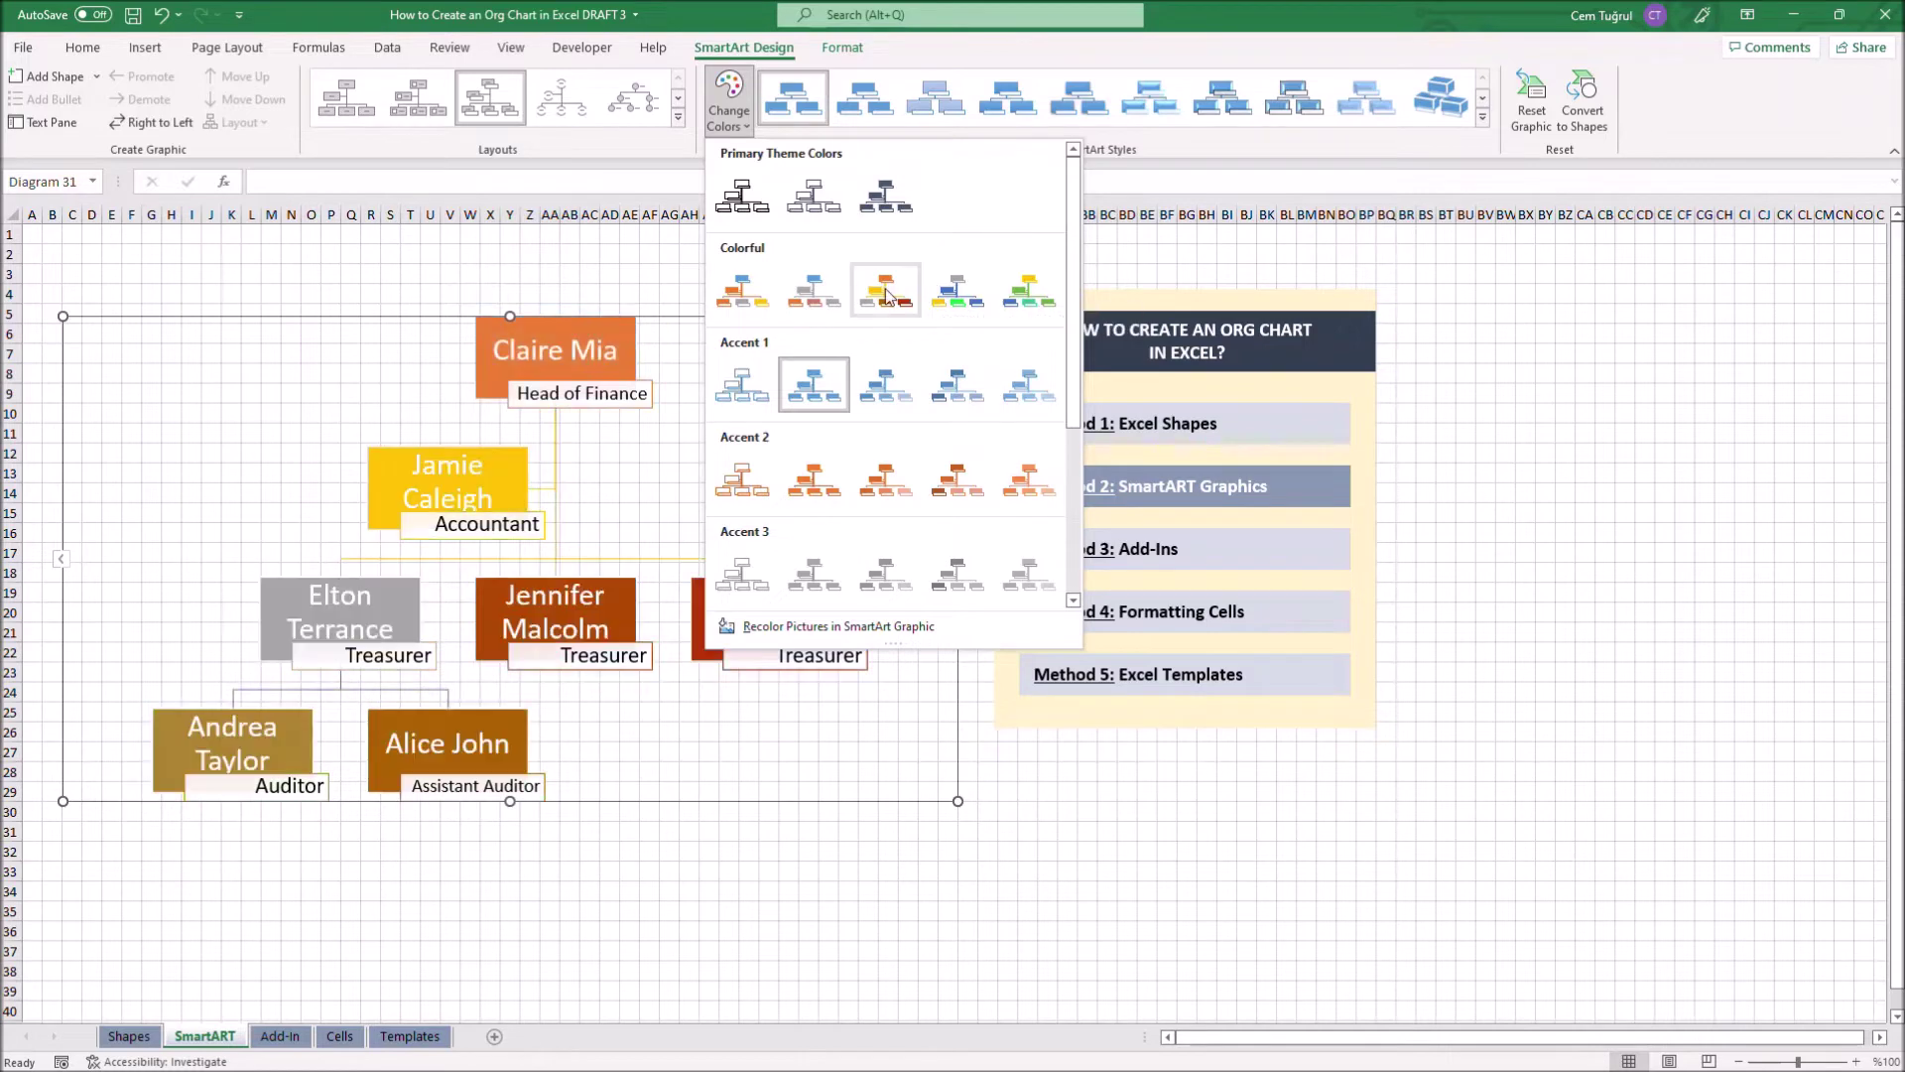
{"action": "left_click", "coordinate": [742, 294]}
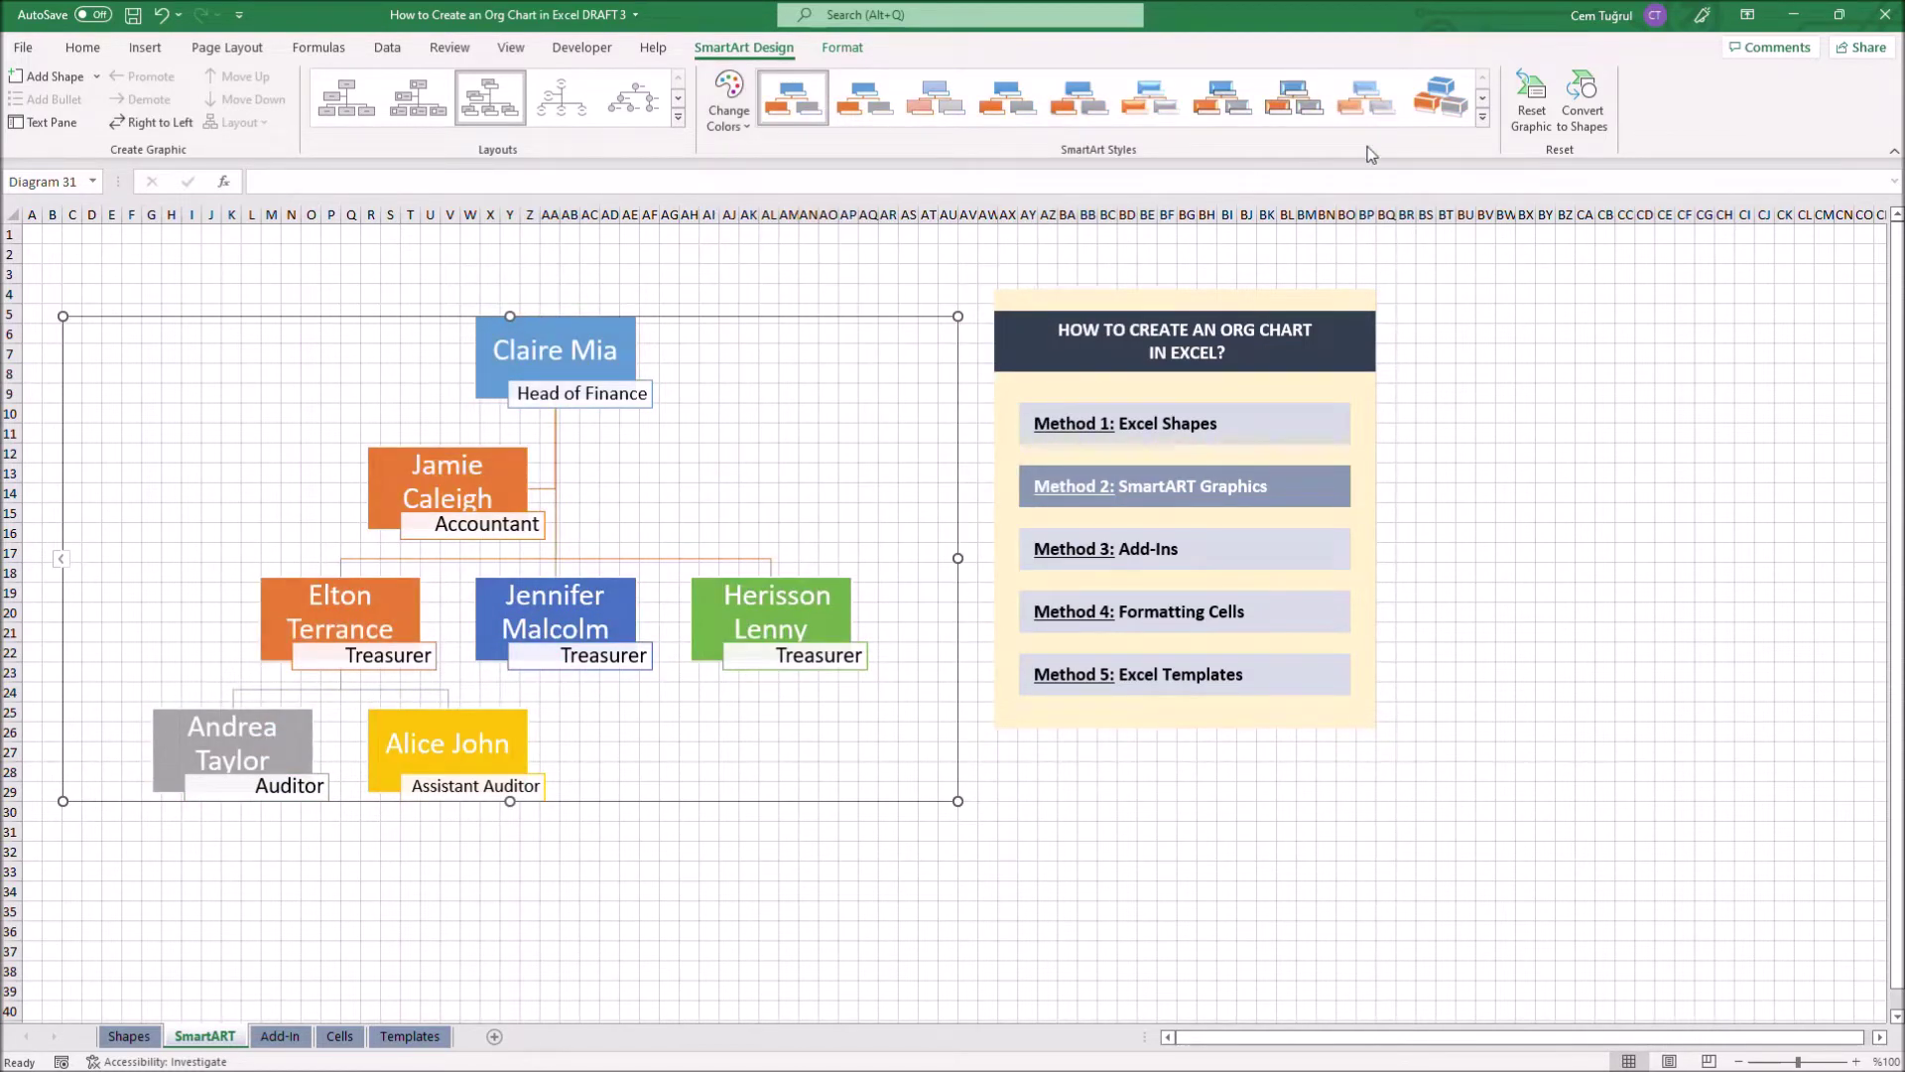
{"action": "left_click", "coordinate": [1483, 117]}
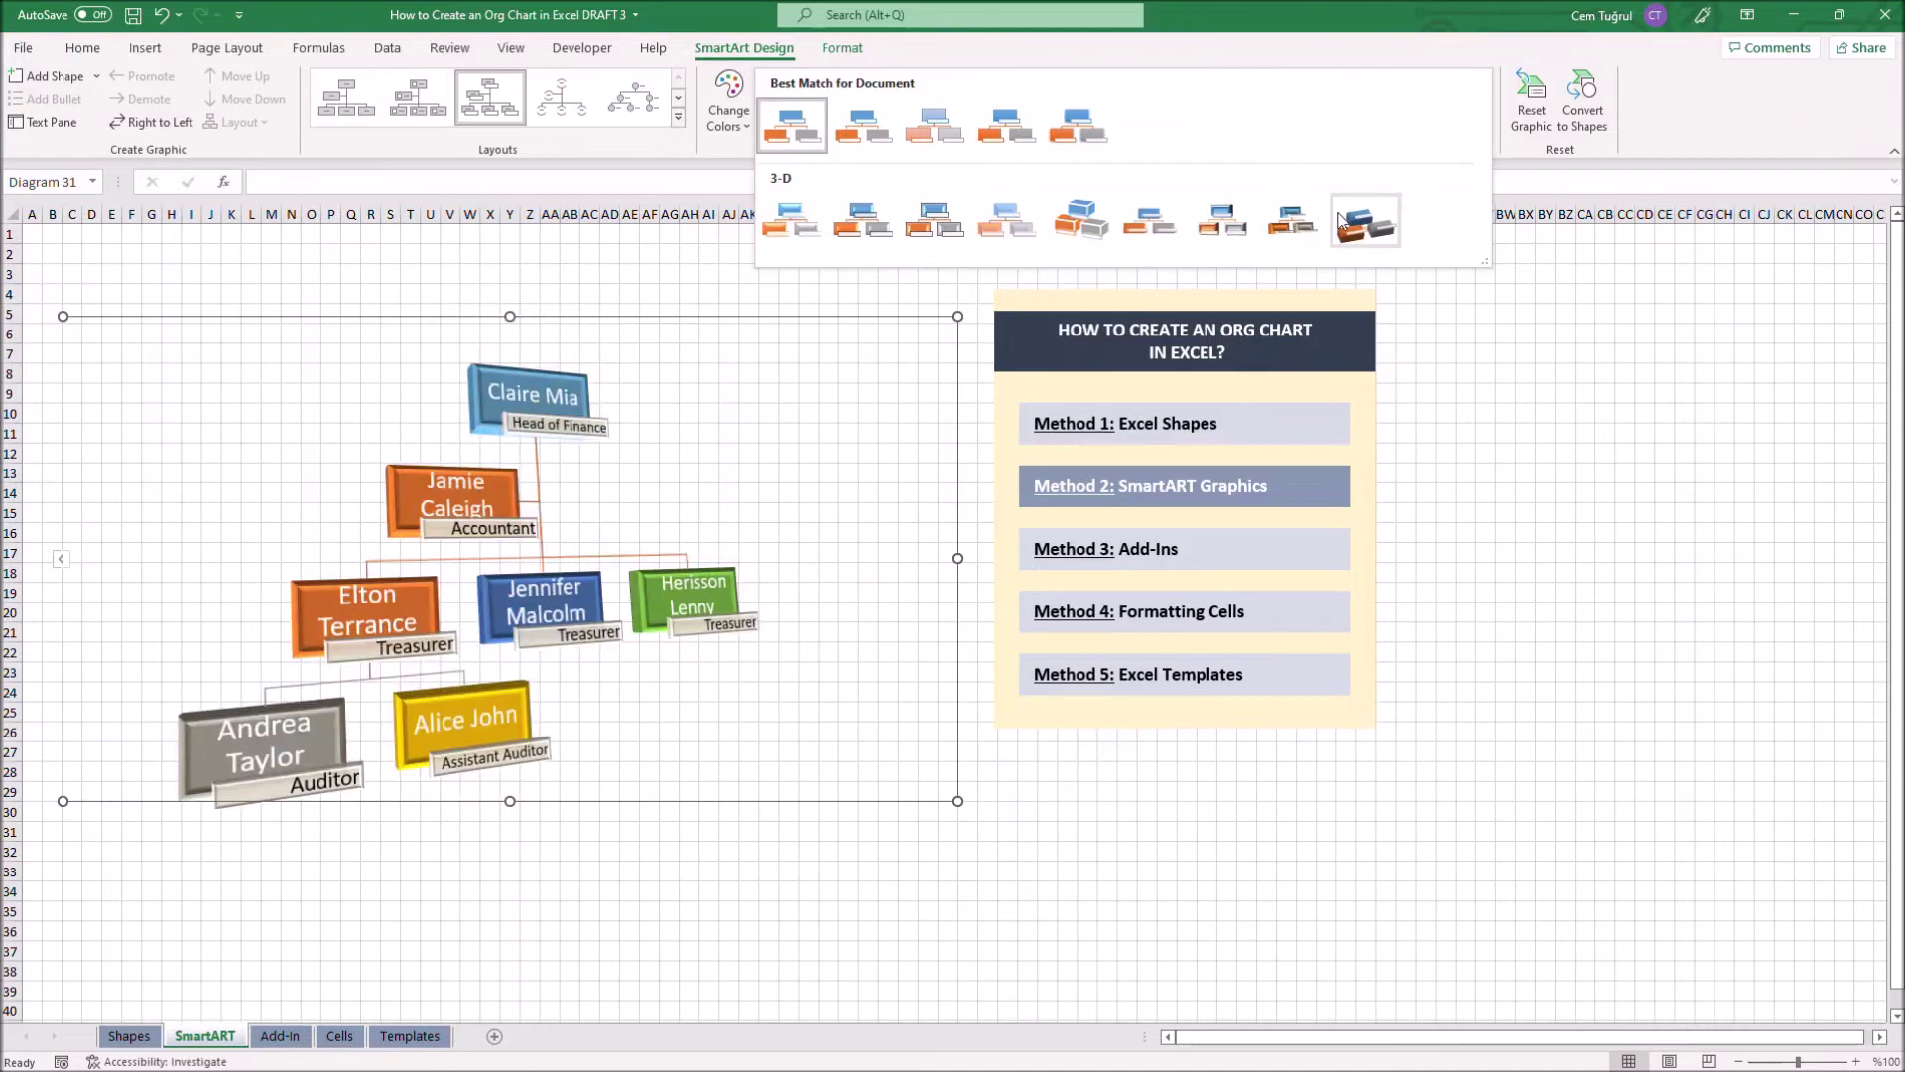
{"action": "left_click", "coordinate": [935, 224]}
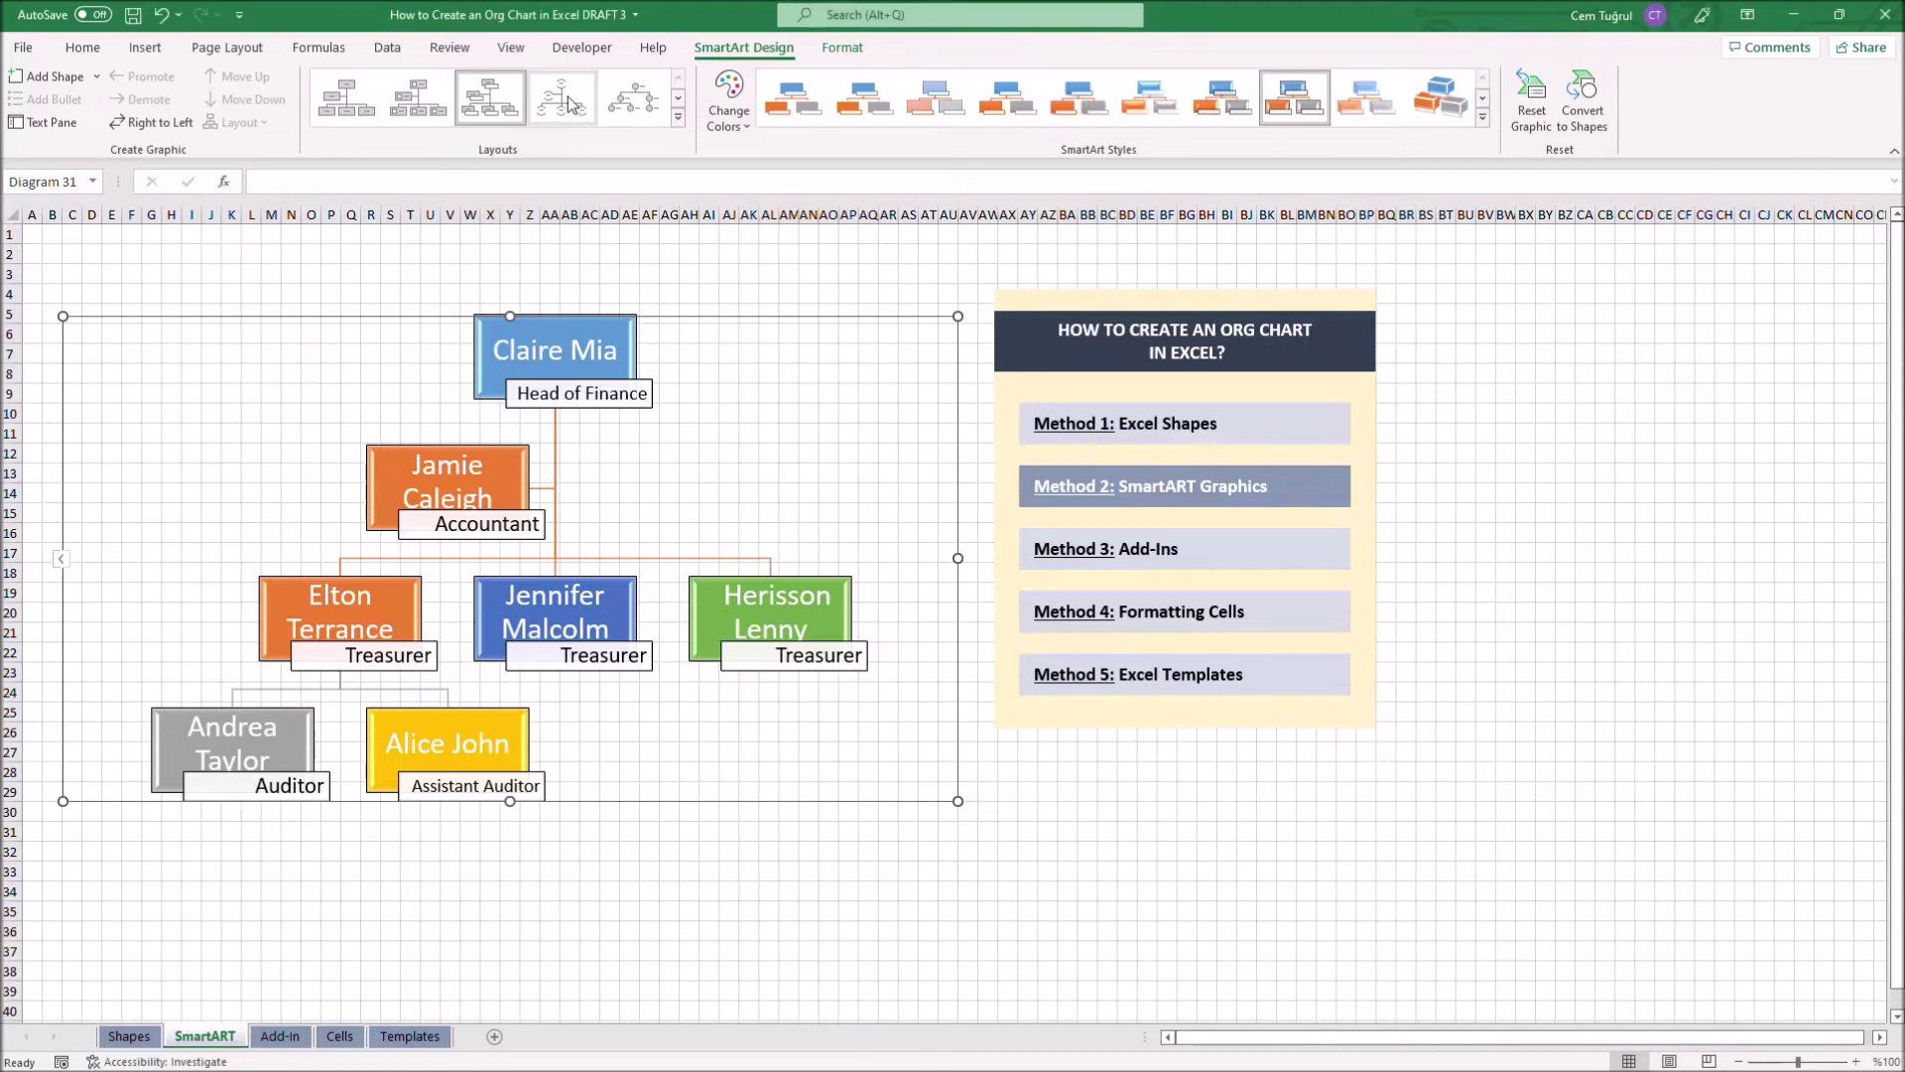
{"action": "left_click", "coordinate": [679, 116]}
{"action": "key", "text": "Escape"}
{"action": "key", "text": "Escape"}
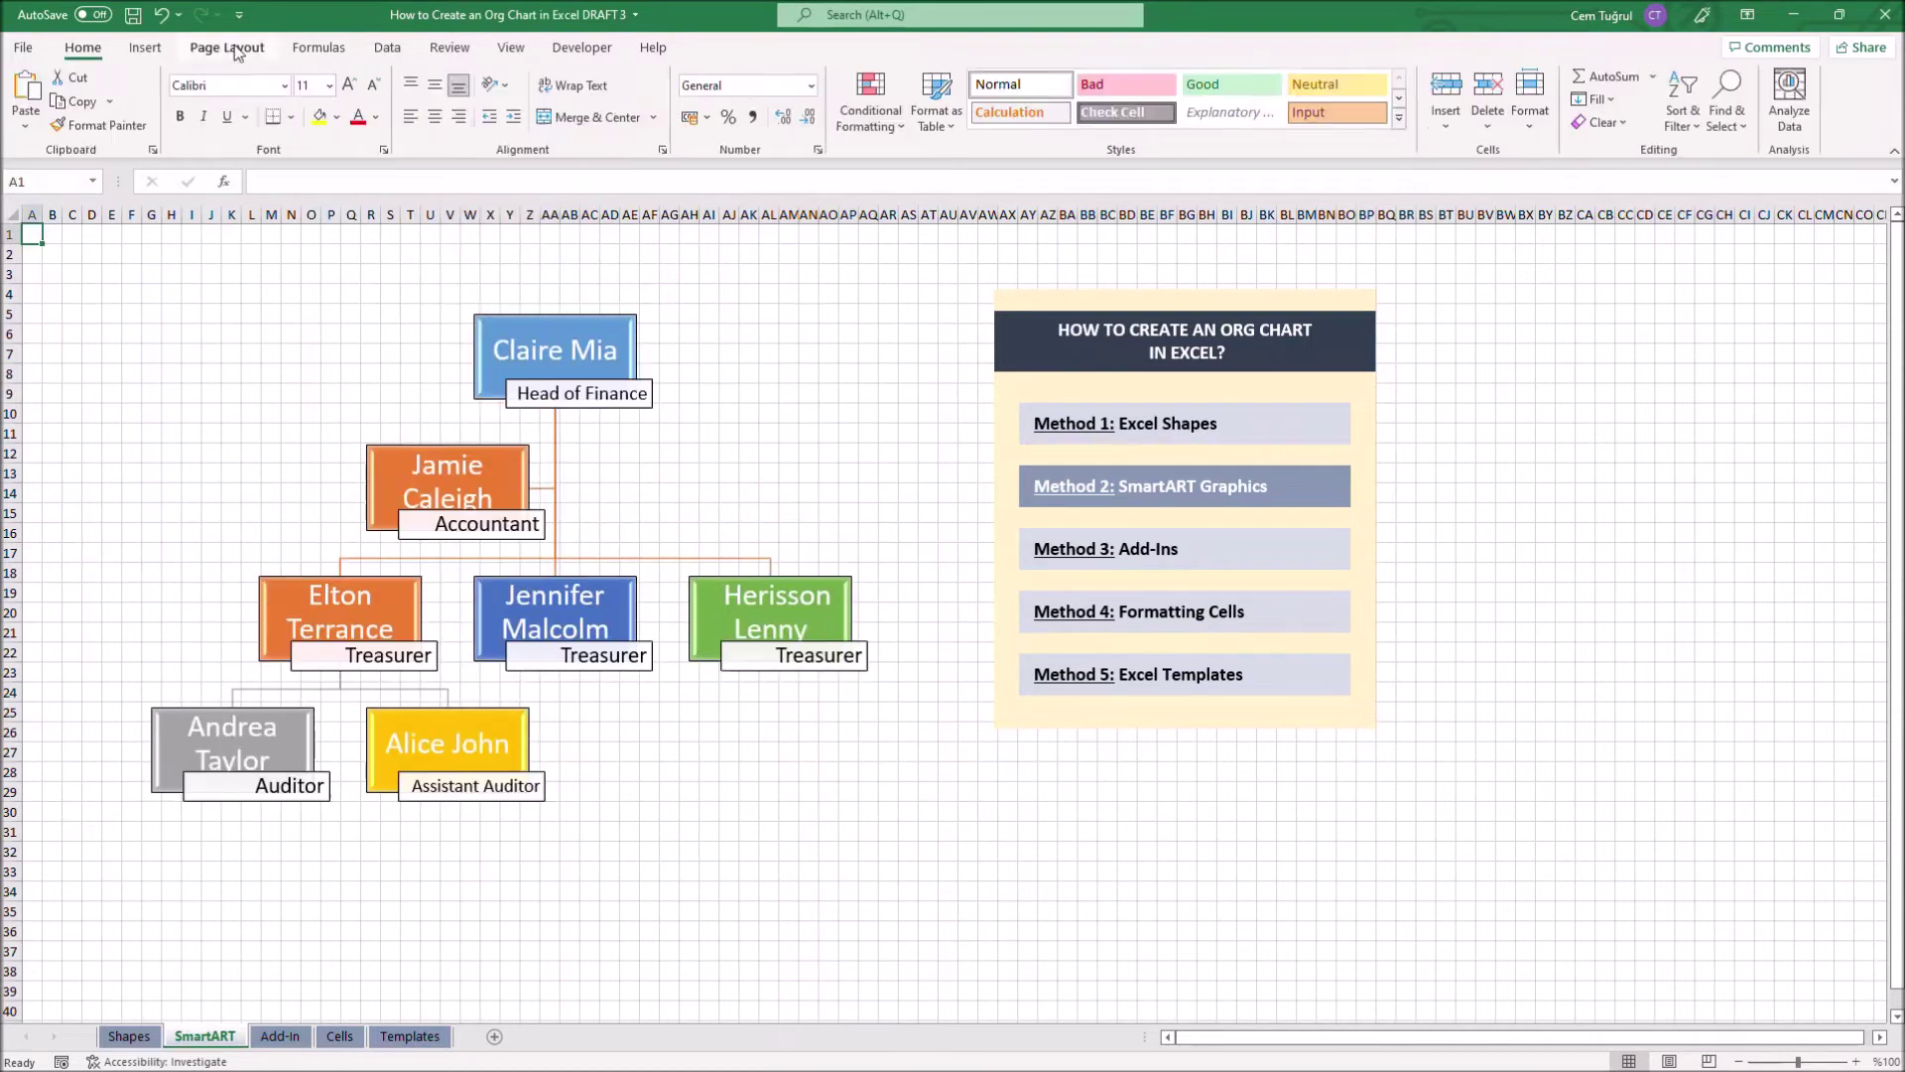
Hide the sheet gridlines and switch to the Add-In sheet for method 3
{"action": "left_click", "coordinate": [227, 48]}
{"action": "left_click", "coordinate": [679, 101]}
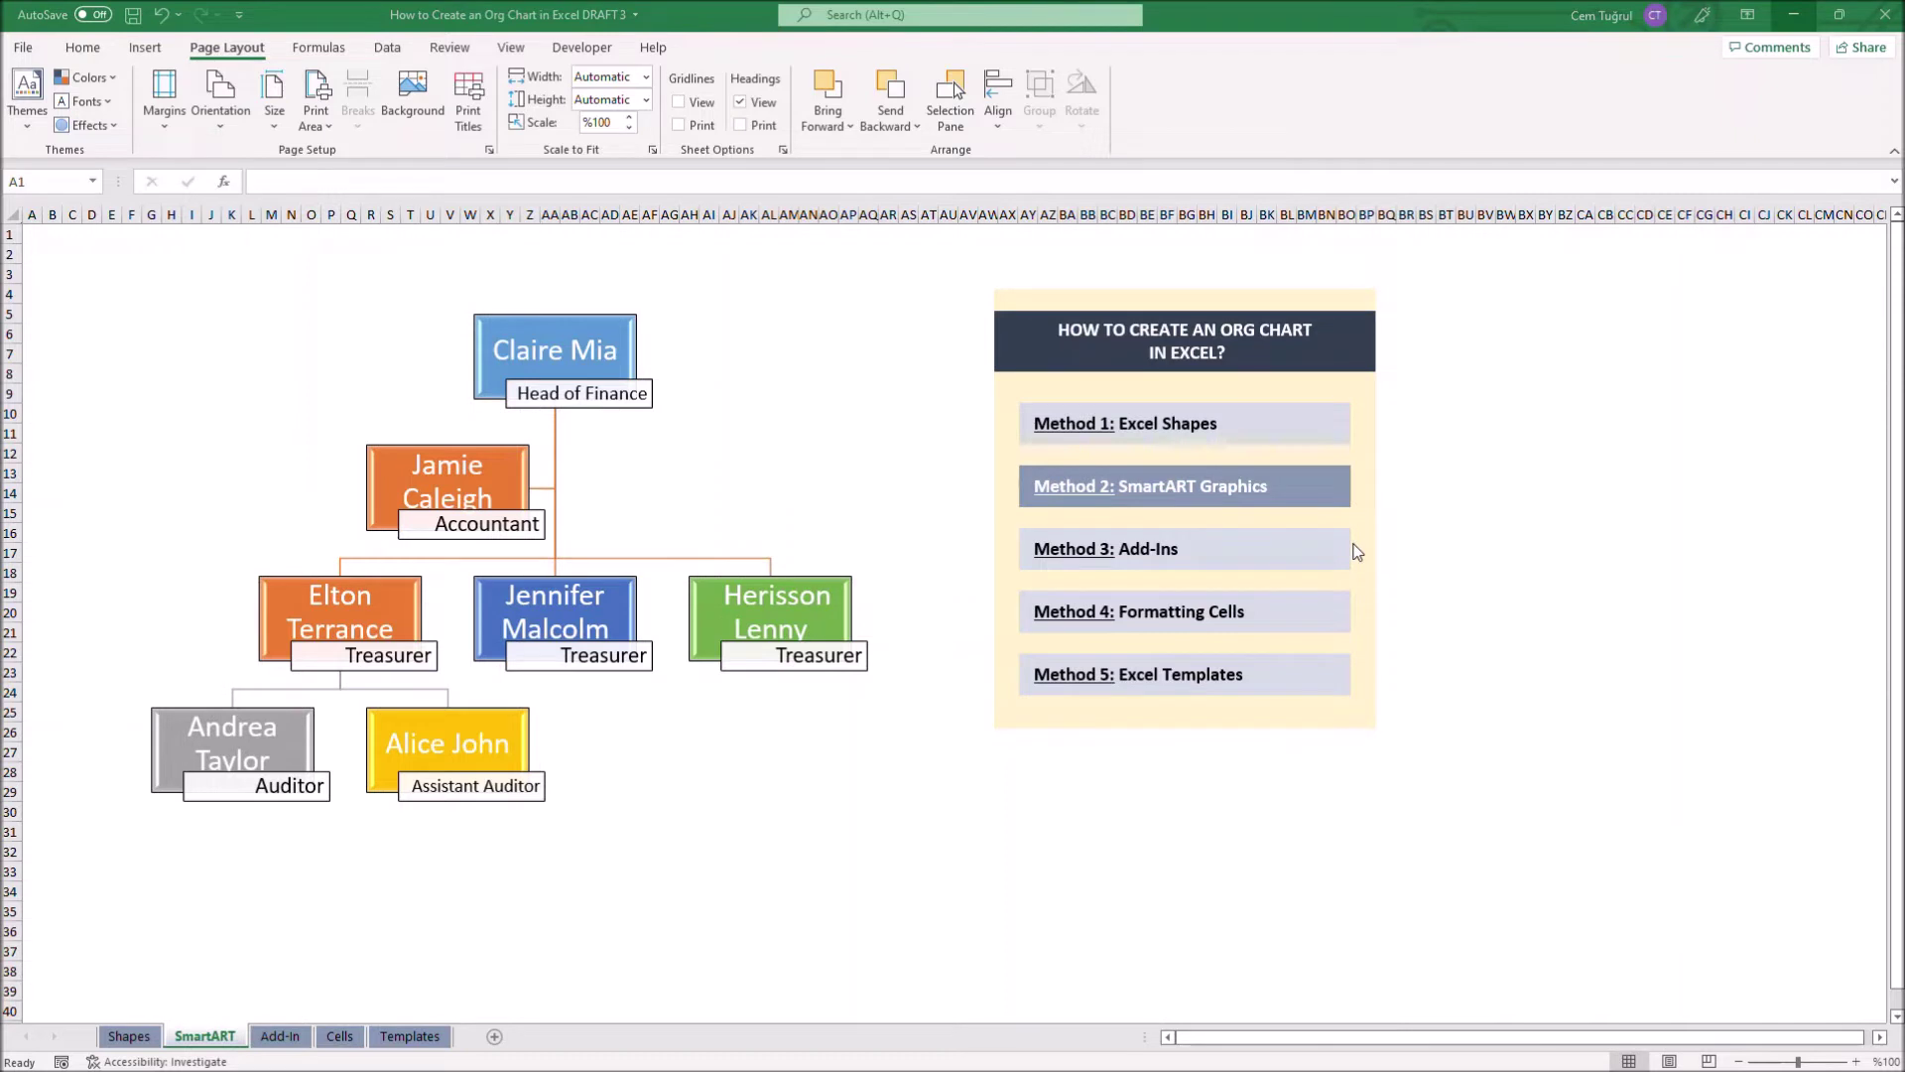
{"action": "left_click", "coordinate": [1215, 558]}
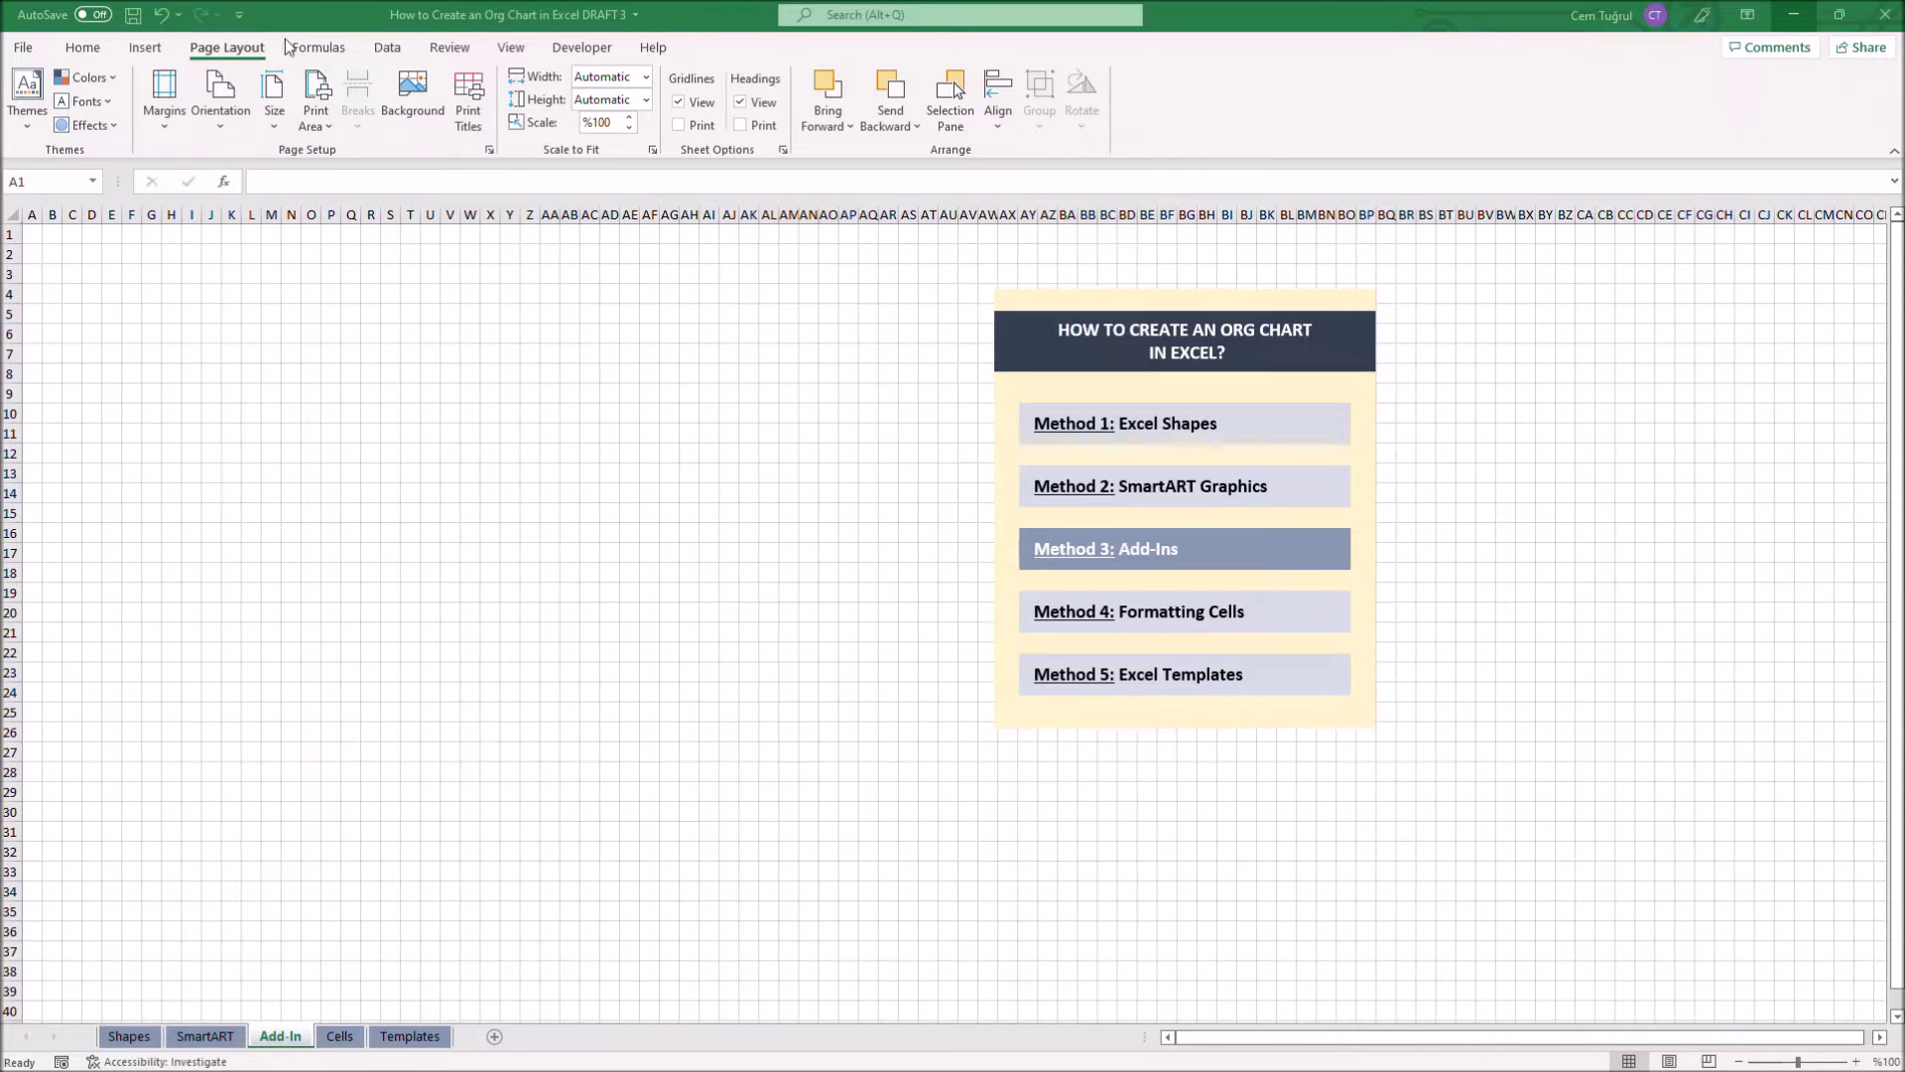
{"action": "left_click", "coordinate": [154, 50]}
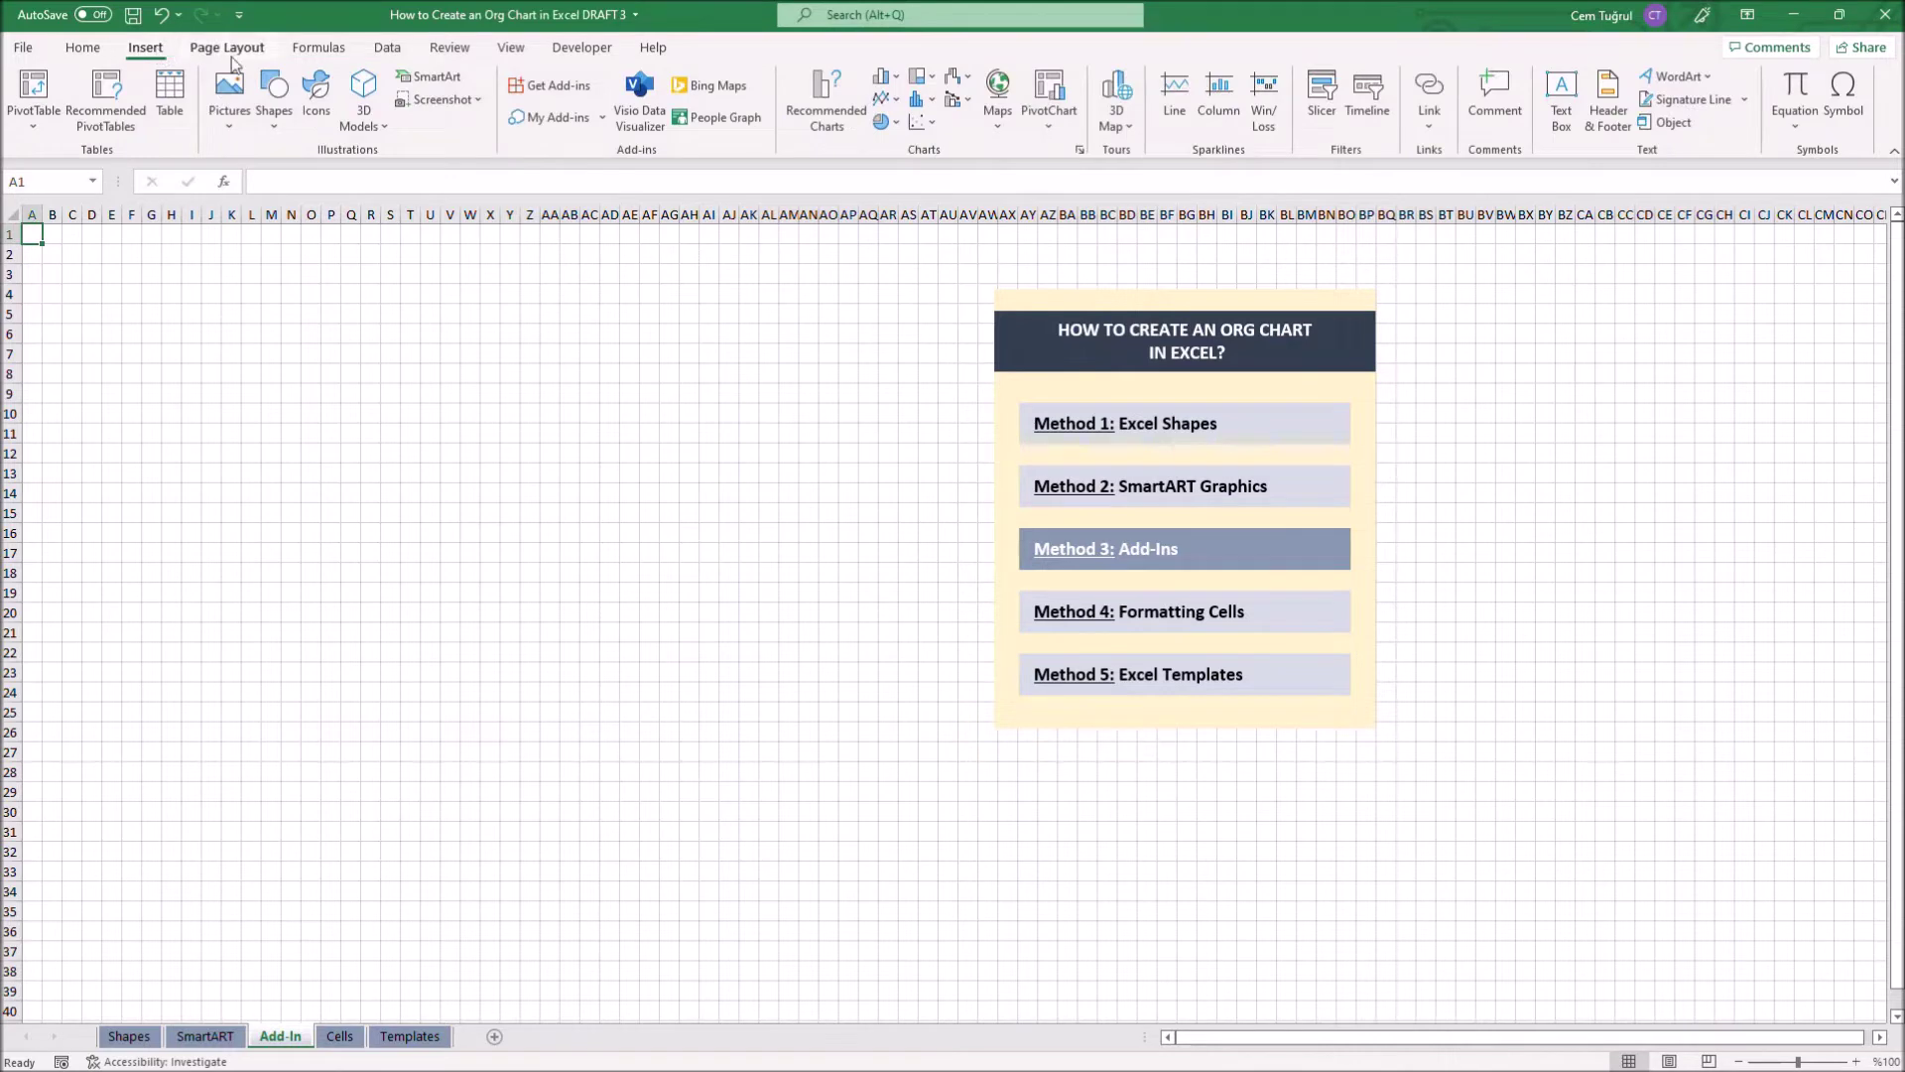
{"action": "left_click", "coordinate": [548, 88]}
{"action": "left_click", "coordinate": [701, 255]}
{"action": "type", "text": "visio"}
{"action": "left_click", "coordinate": [750, 259]}
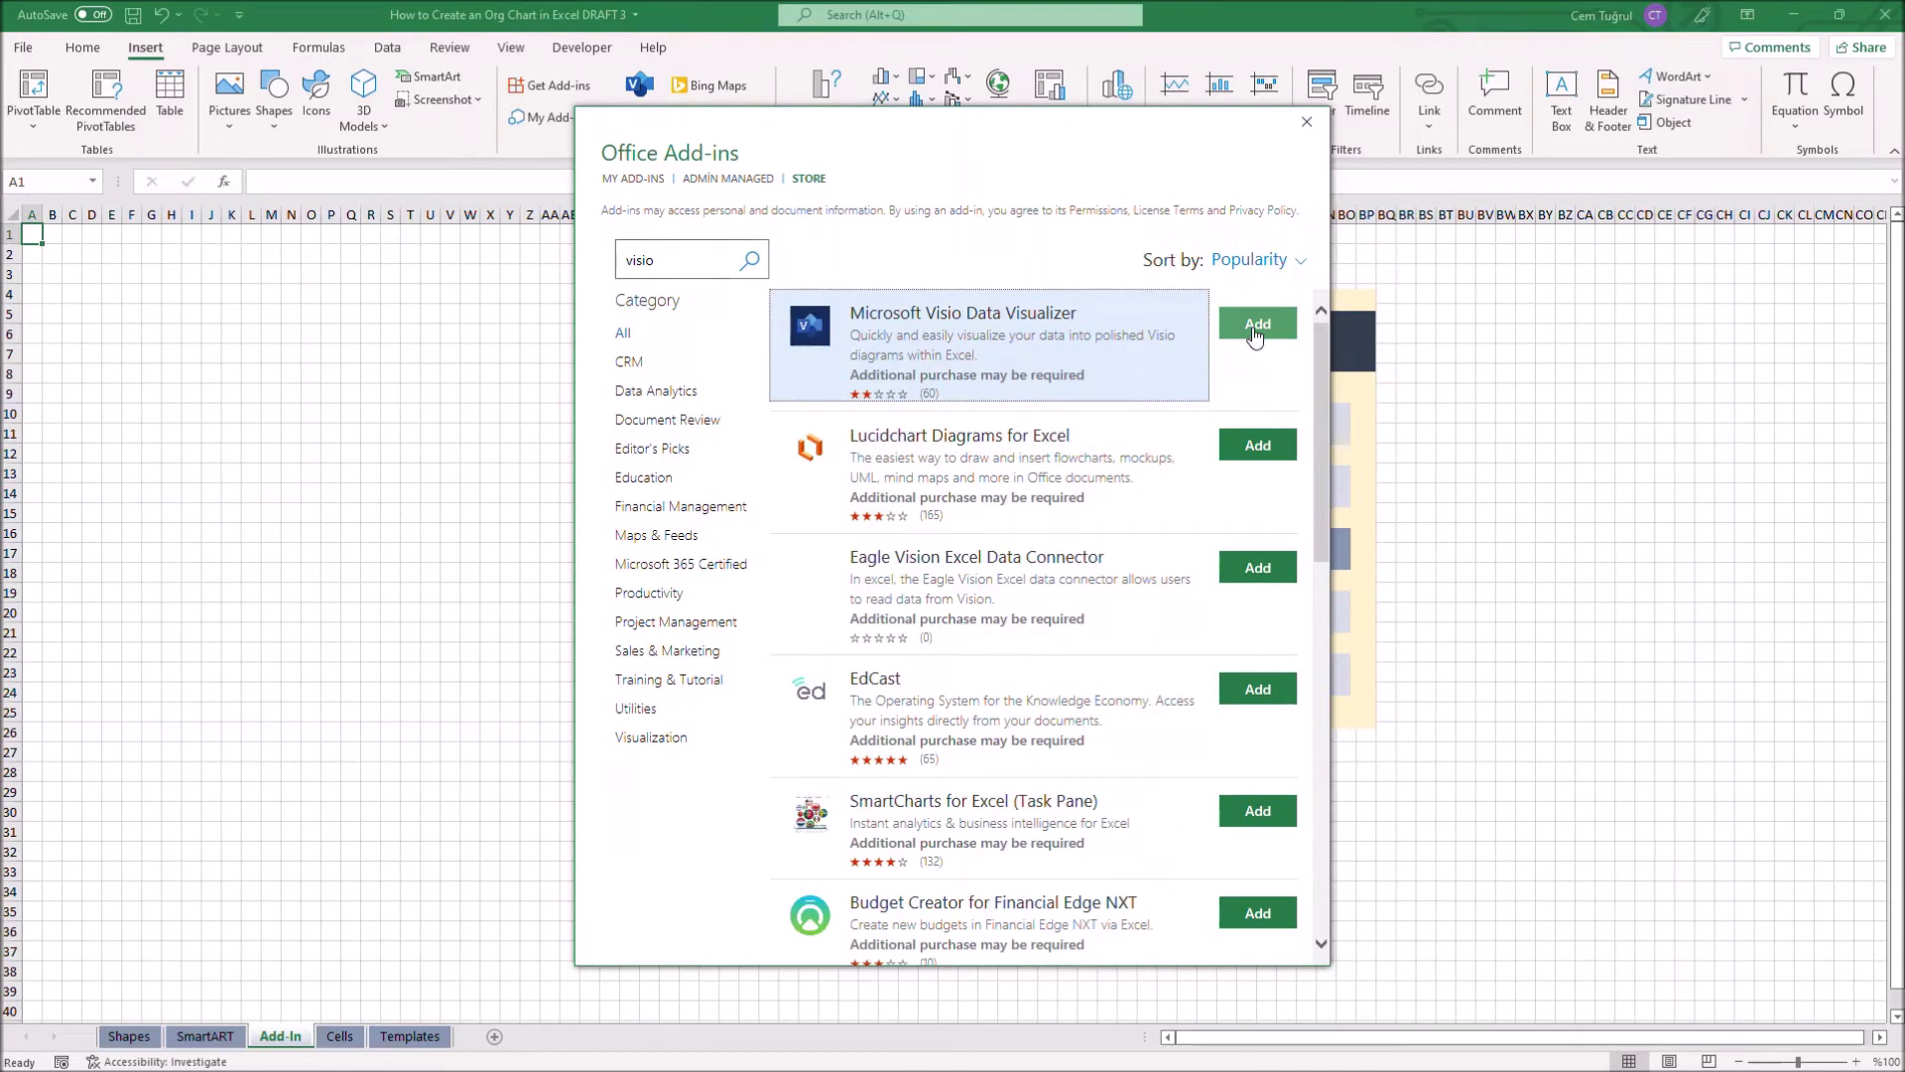
{"action": "left_click", "coordinate": [1307, 121]}
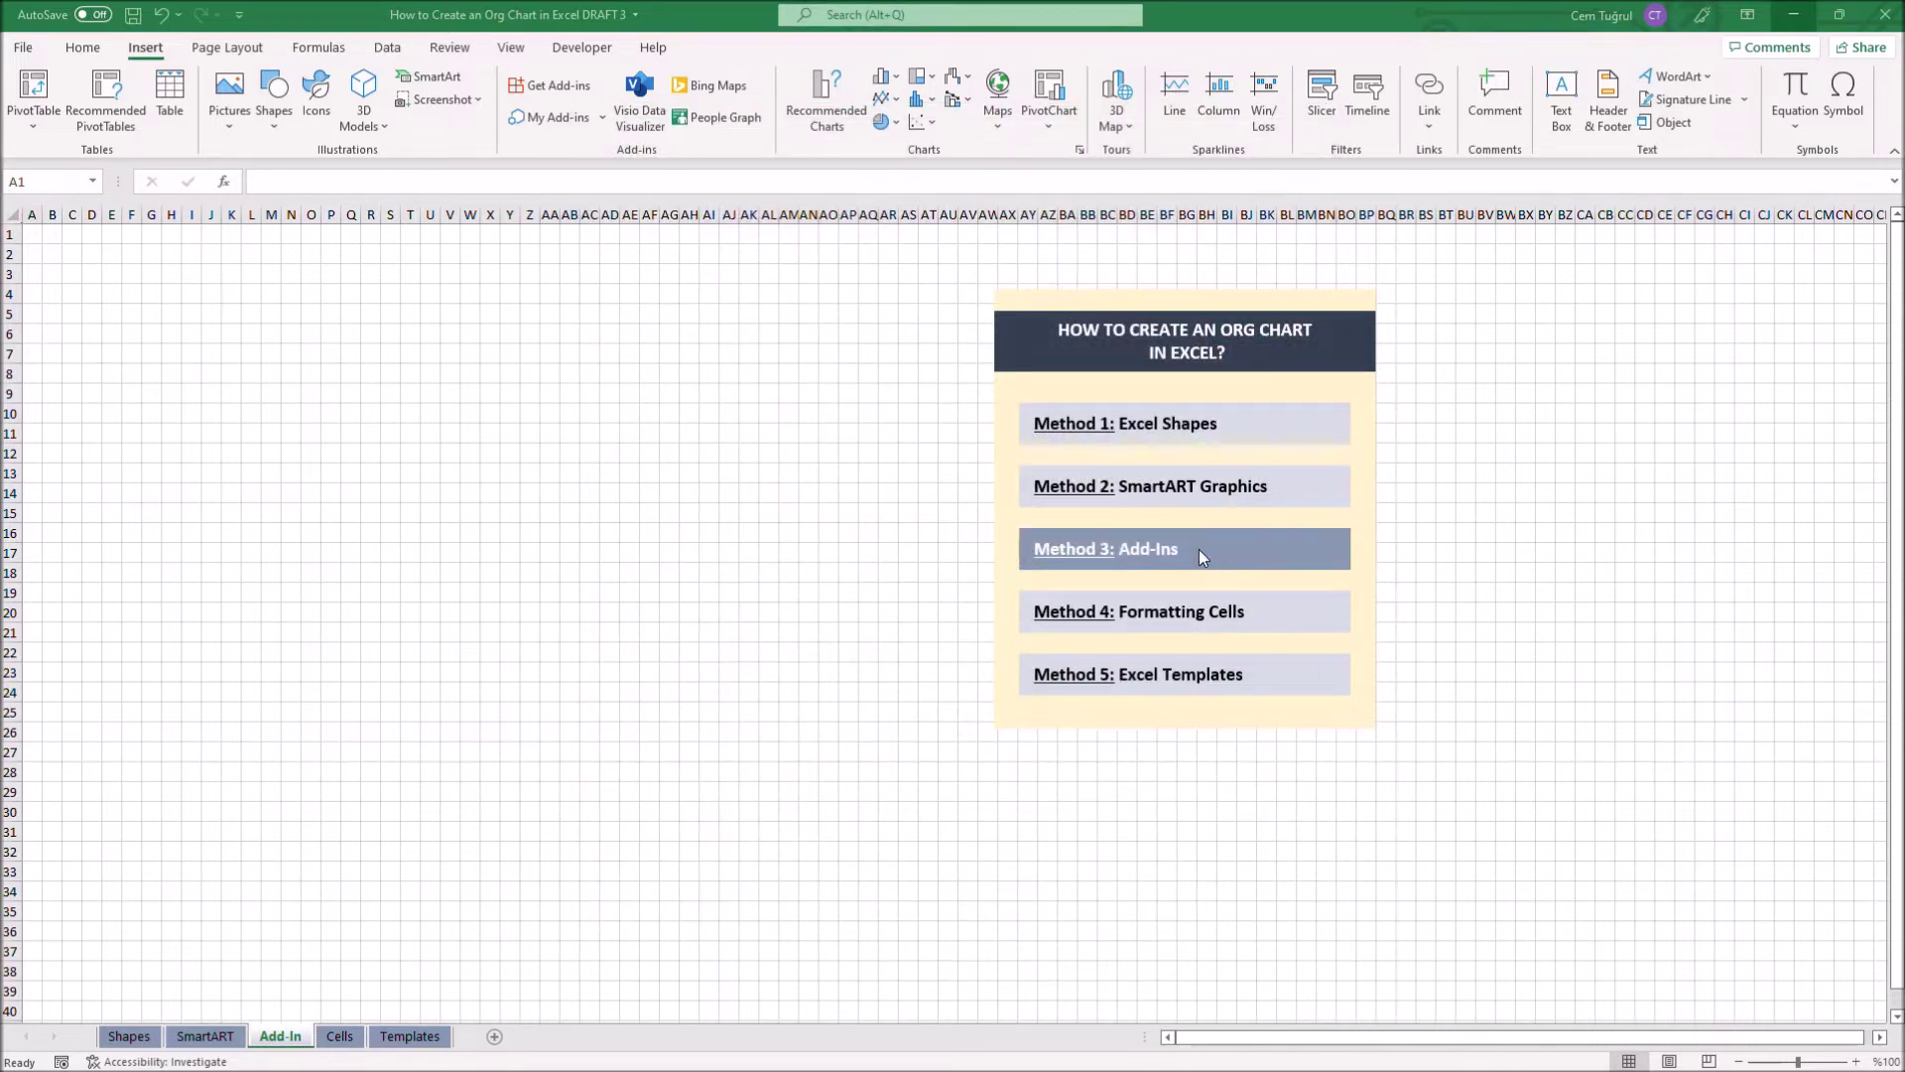
Create a vertical Visio Data Visualizer organization chart from starter data, then refresh it
{"action": "left_click", "coordinate": [638, 123]}
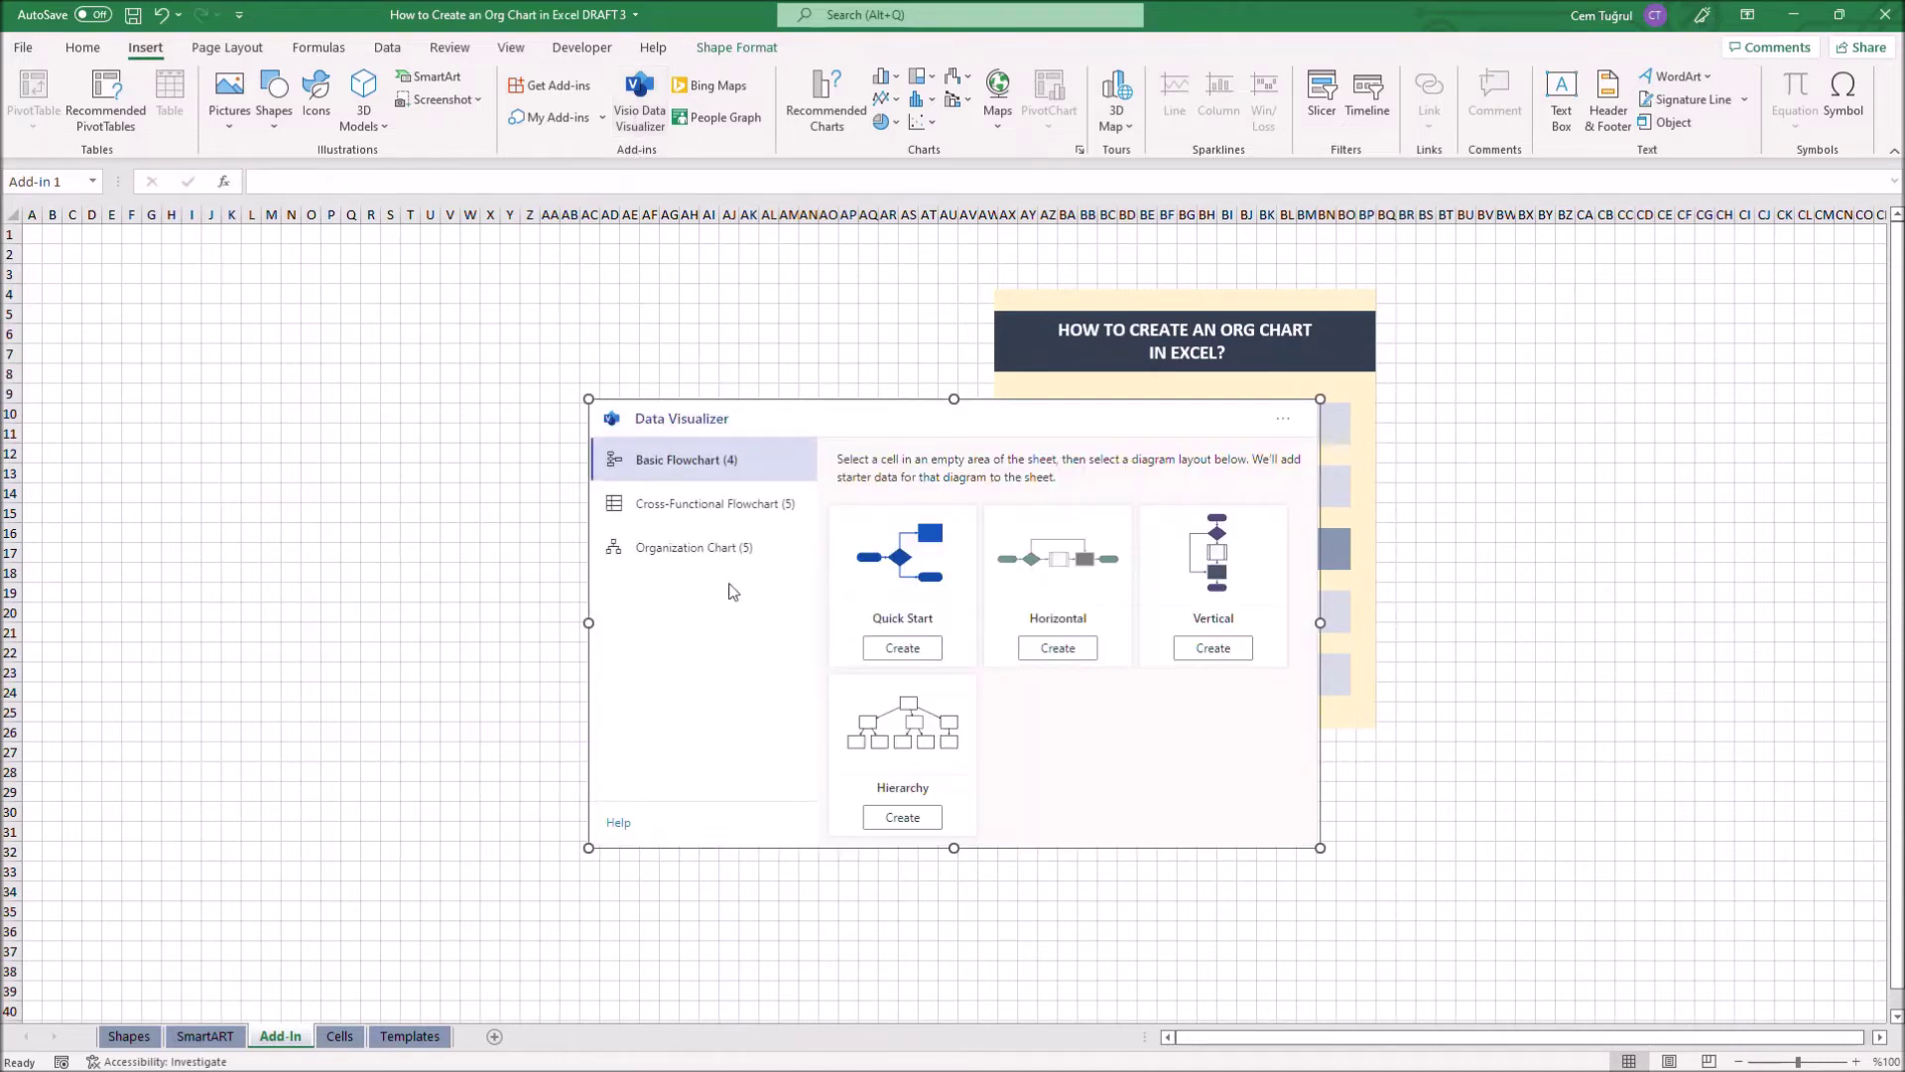
{"action": "left_click", "coordinate": [709, 555]}
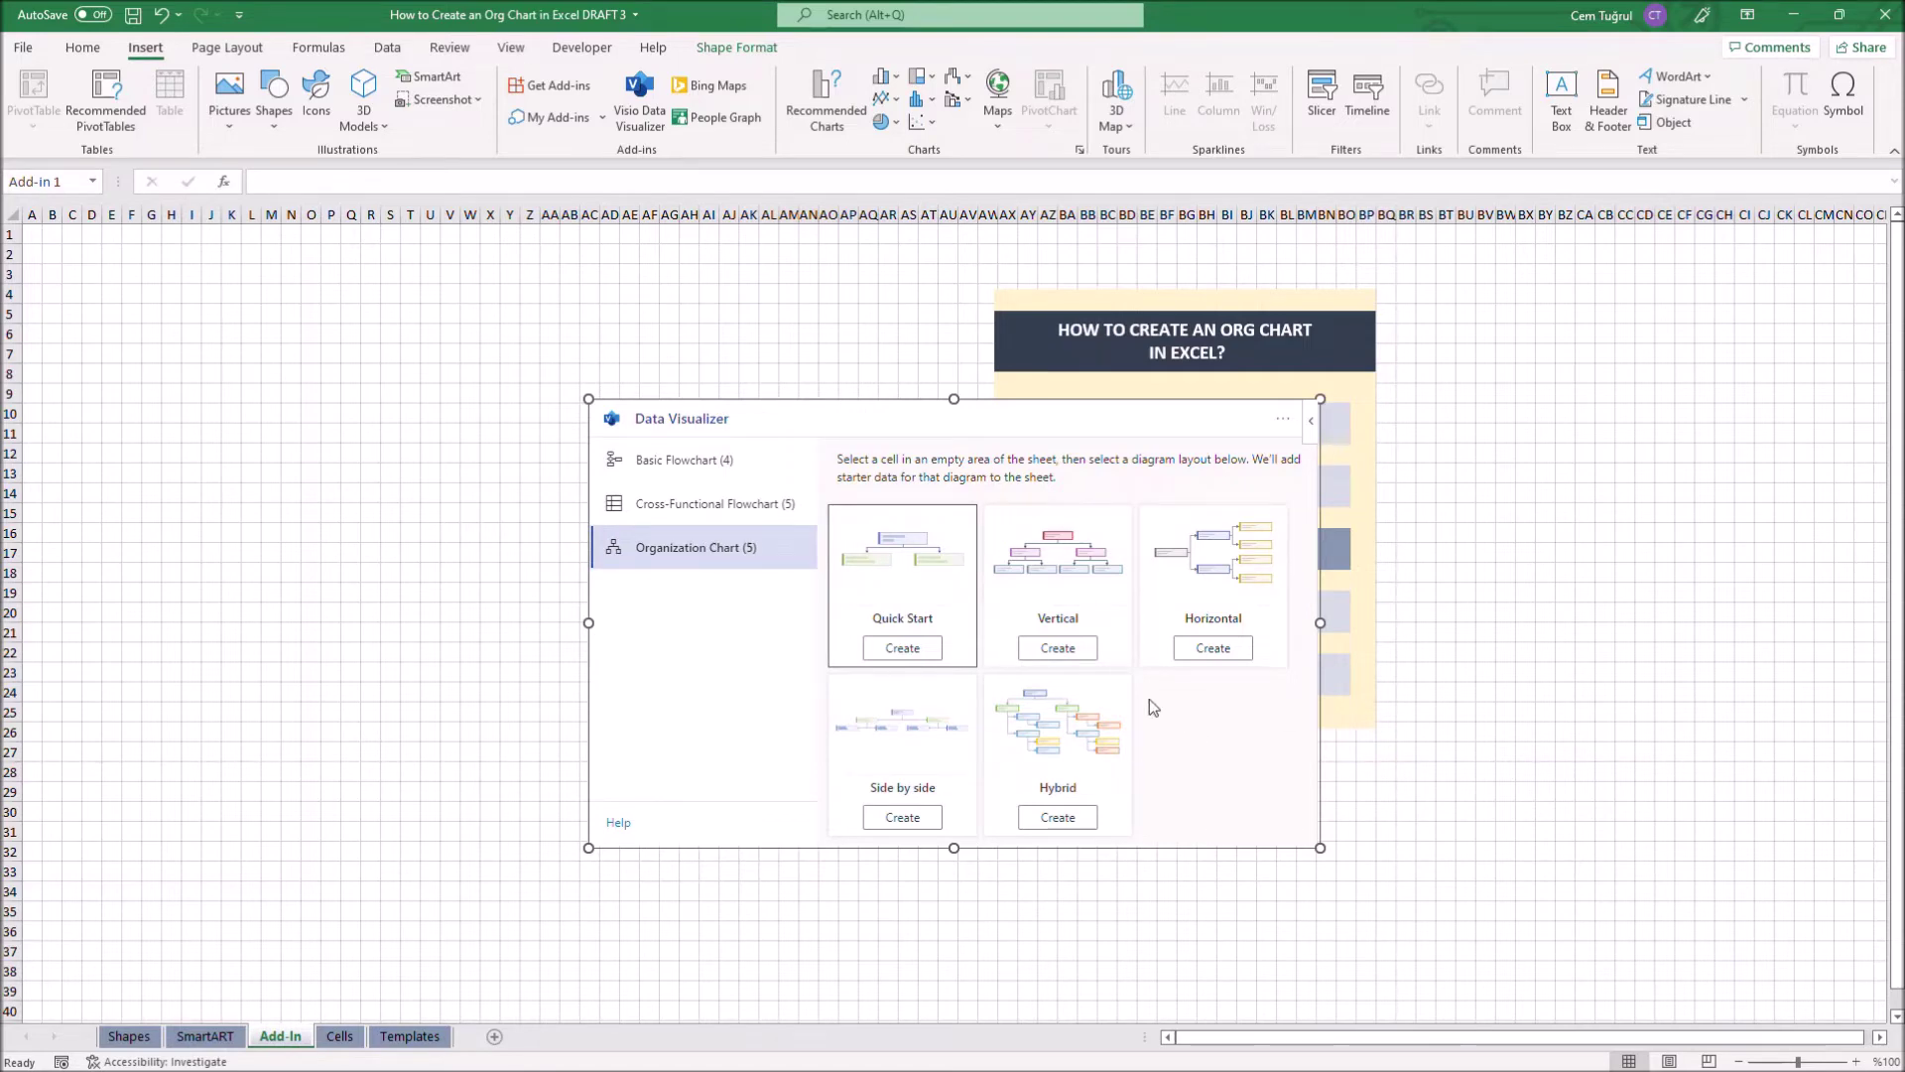
{"action": "left_click", "coordinate": [1057, 647]}
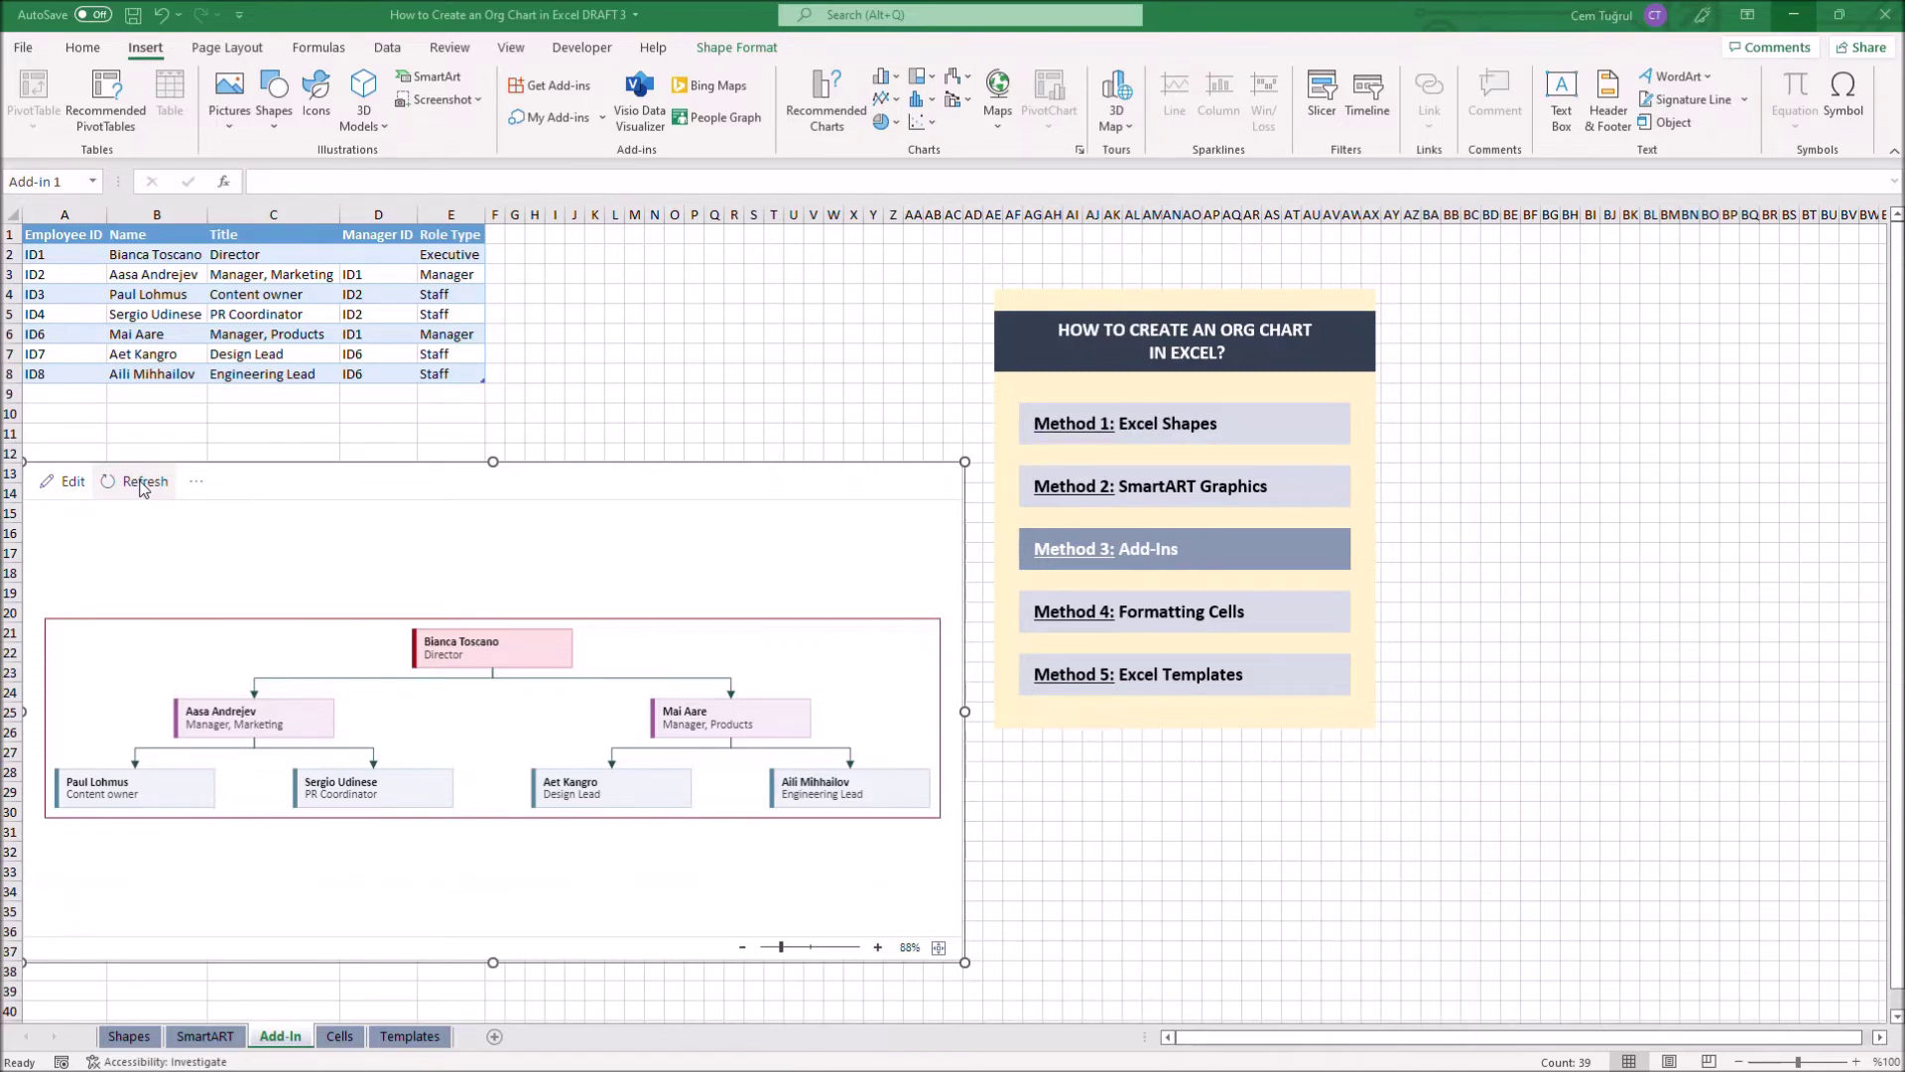
{"action": "left_click", "coordinate": [144, 482]}
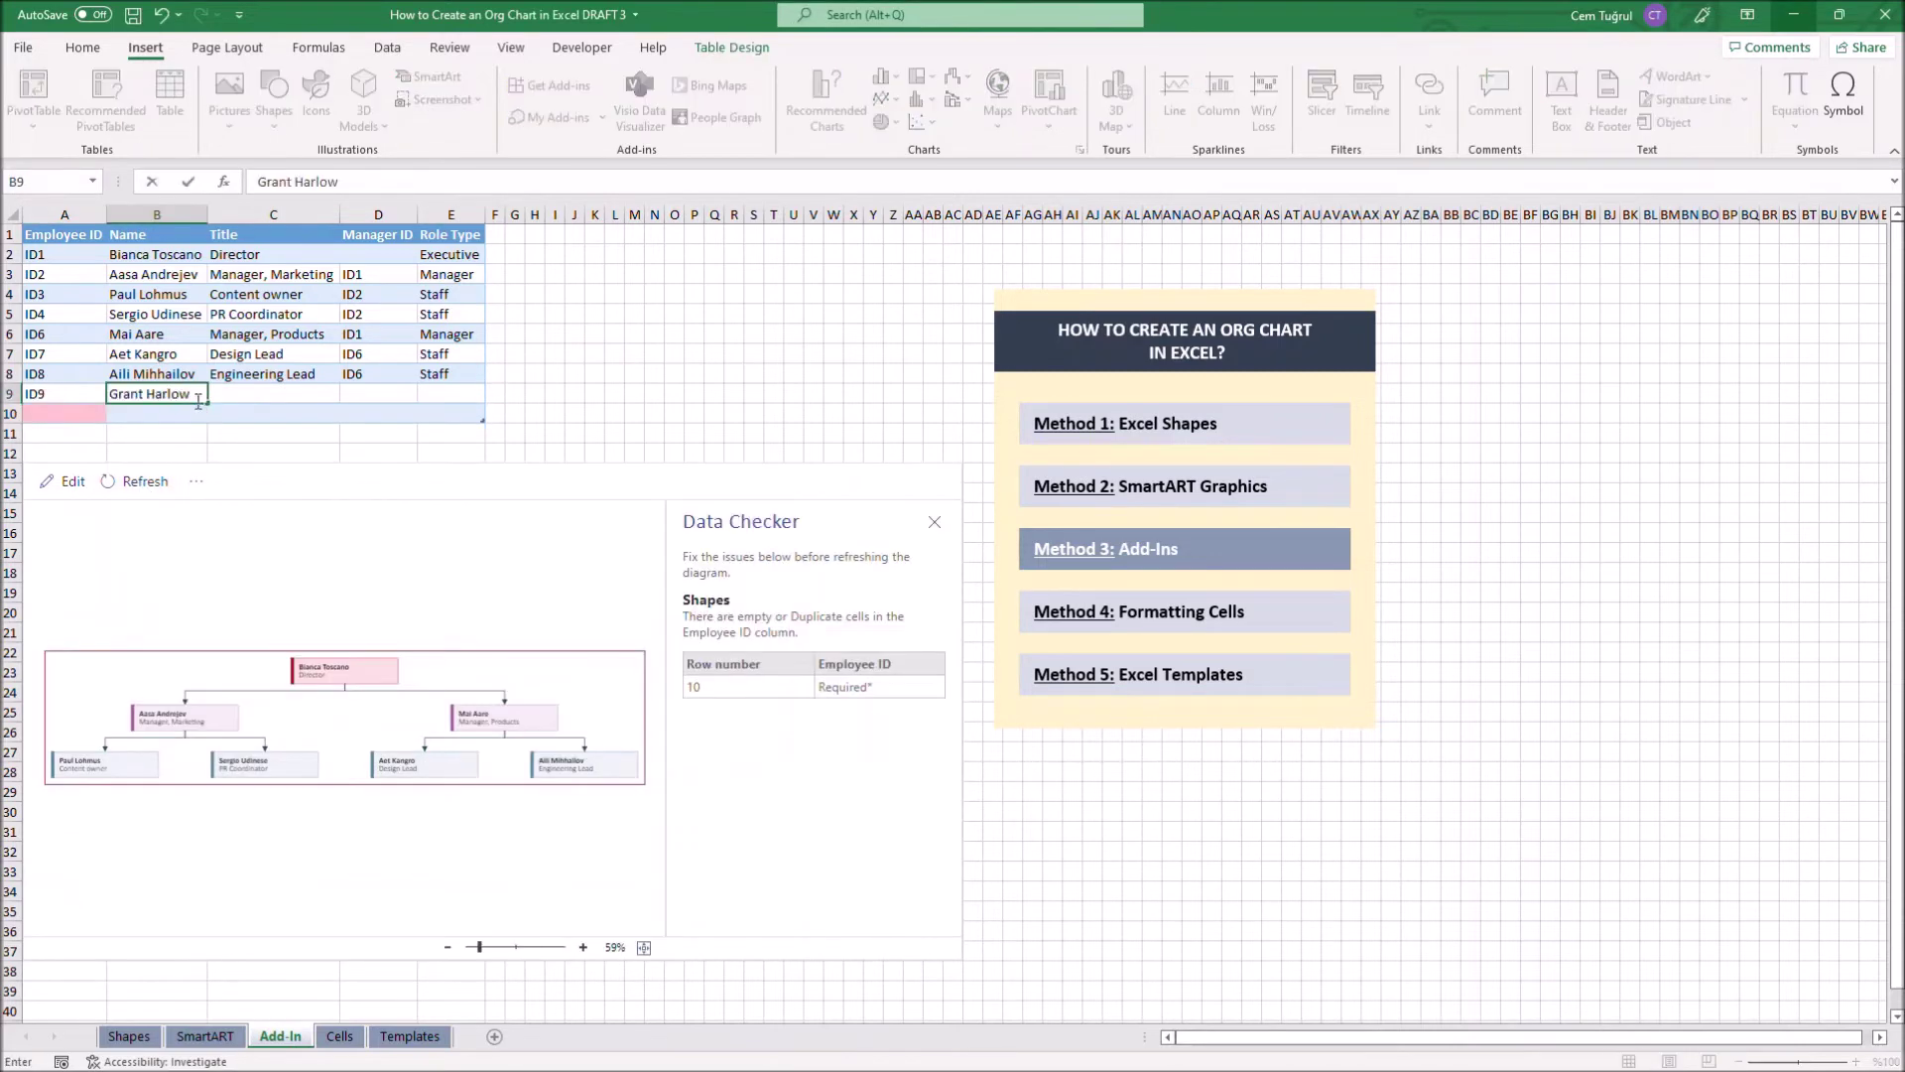
Complete row 9 with title Senior Designer, manager ID7 and role type Staff
{"action": "left_click", "coordinate": [266, 394]}
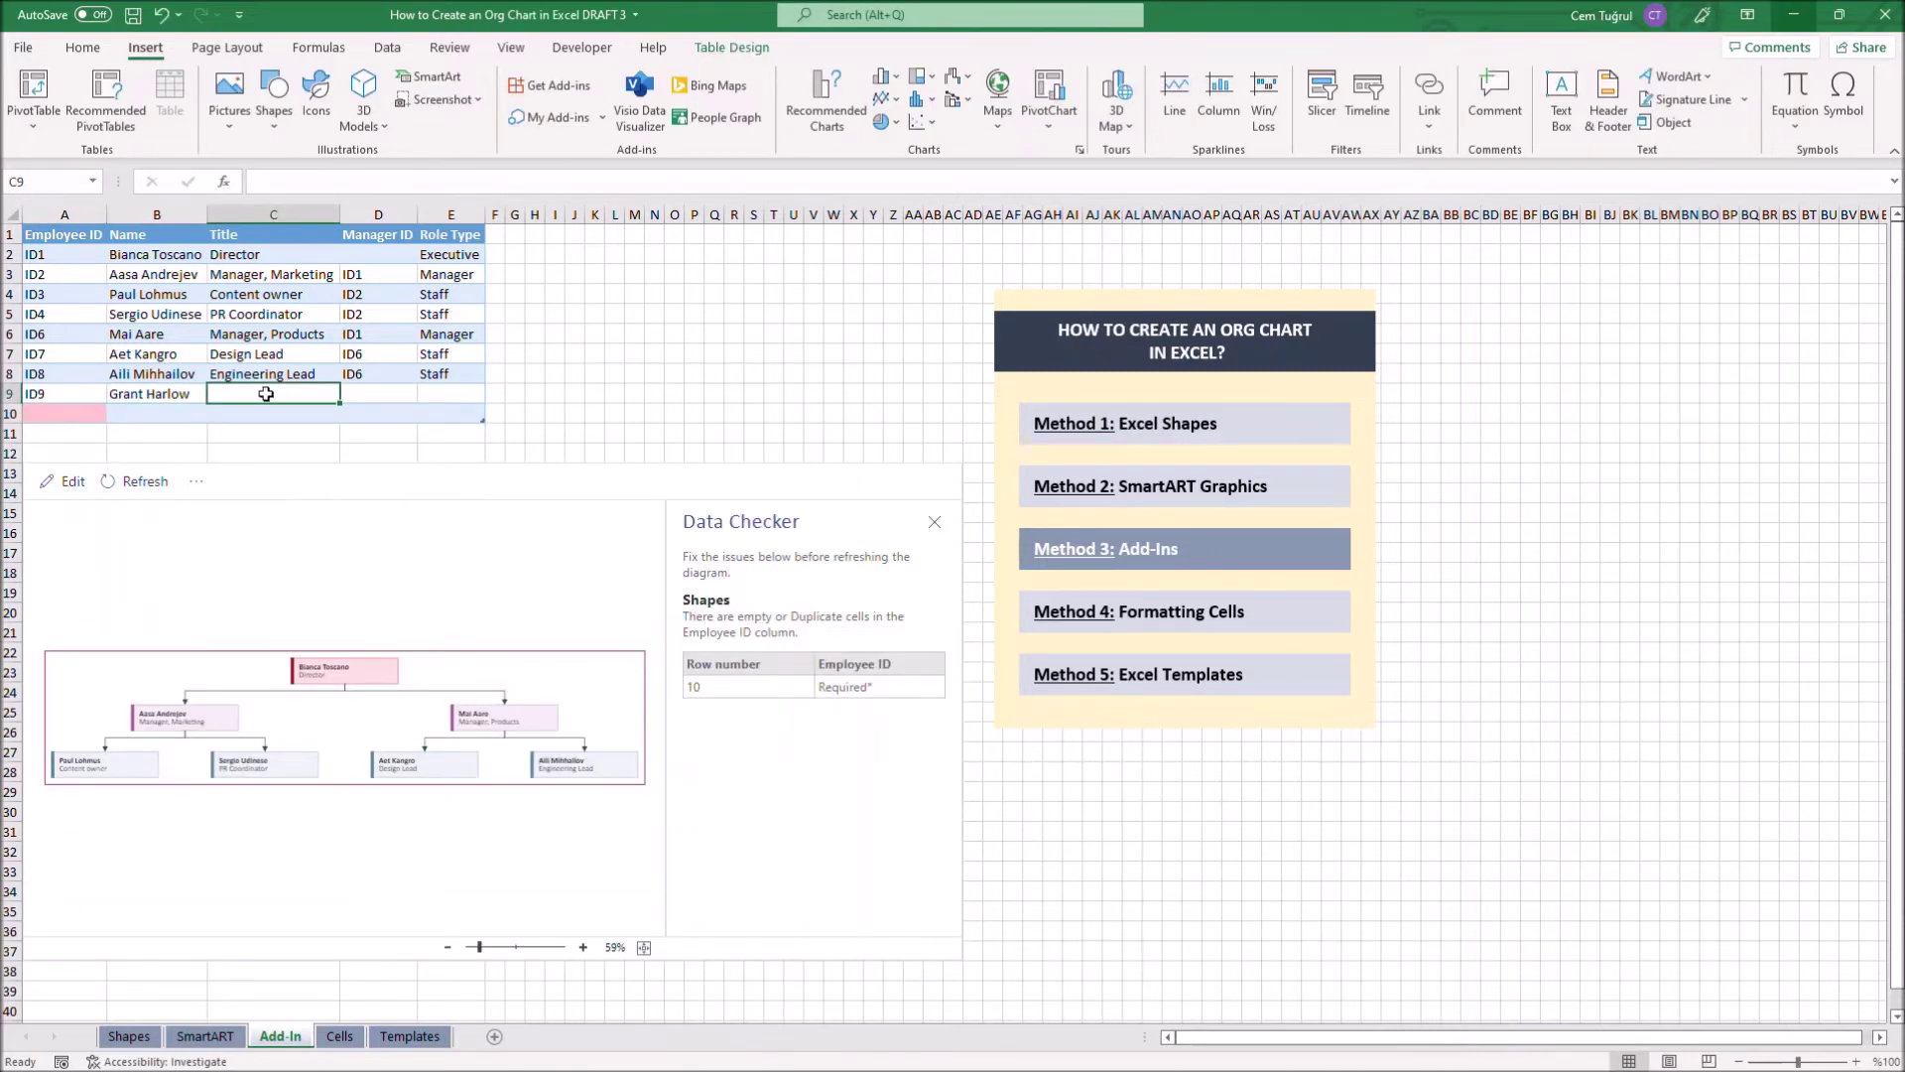
{"action": "type", "text": "Senior Designer"}
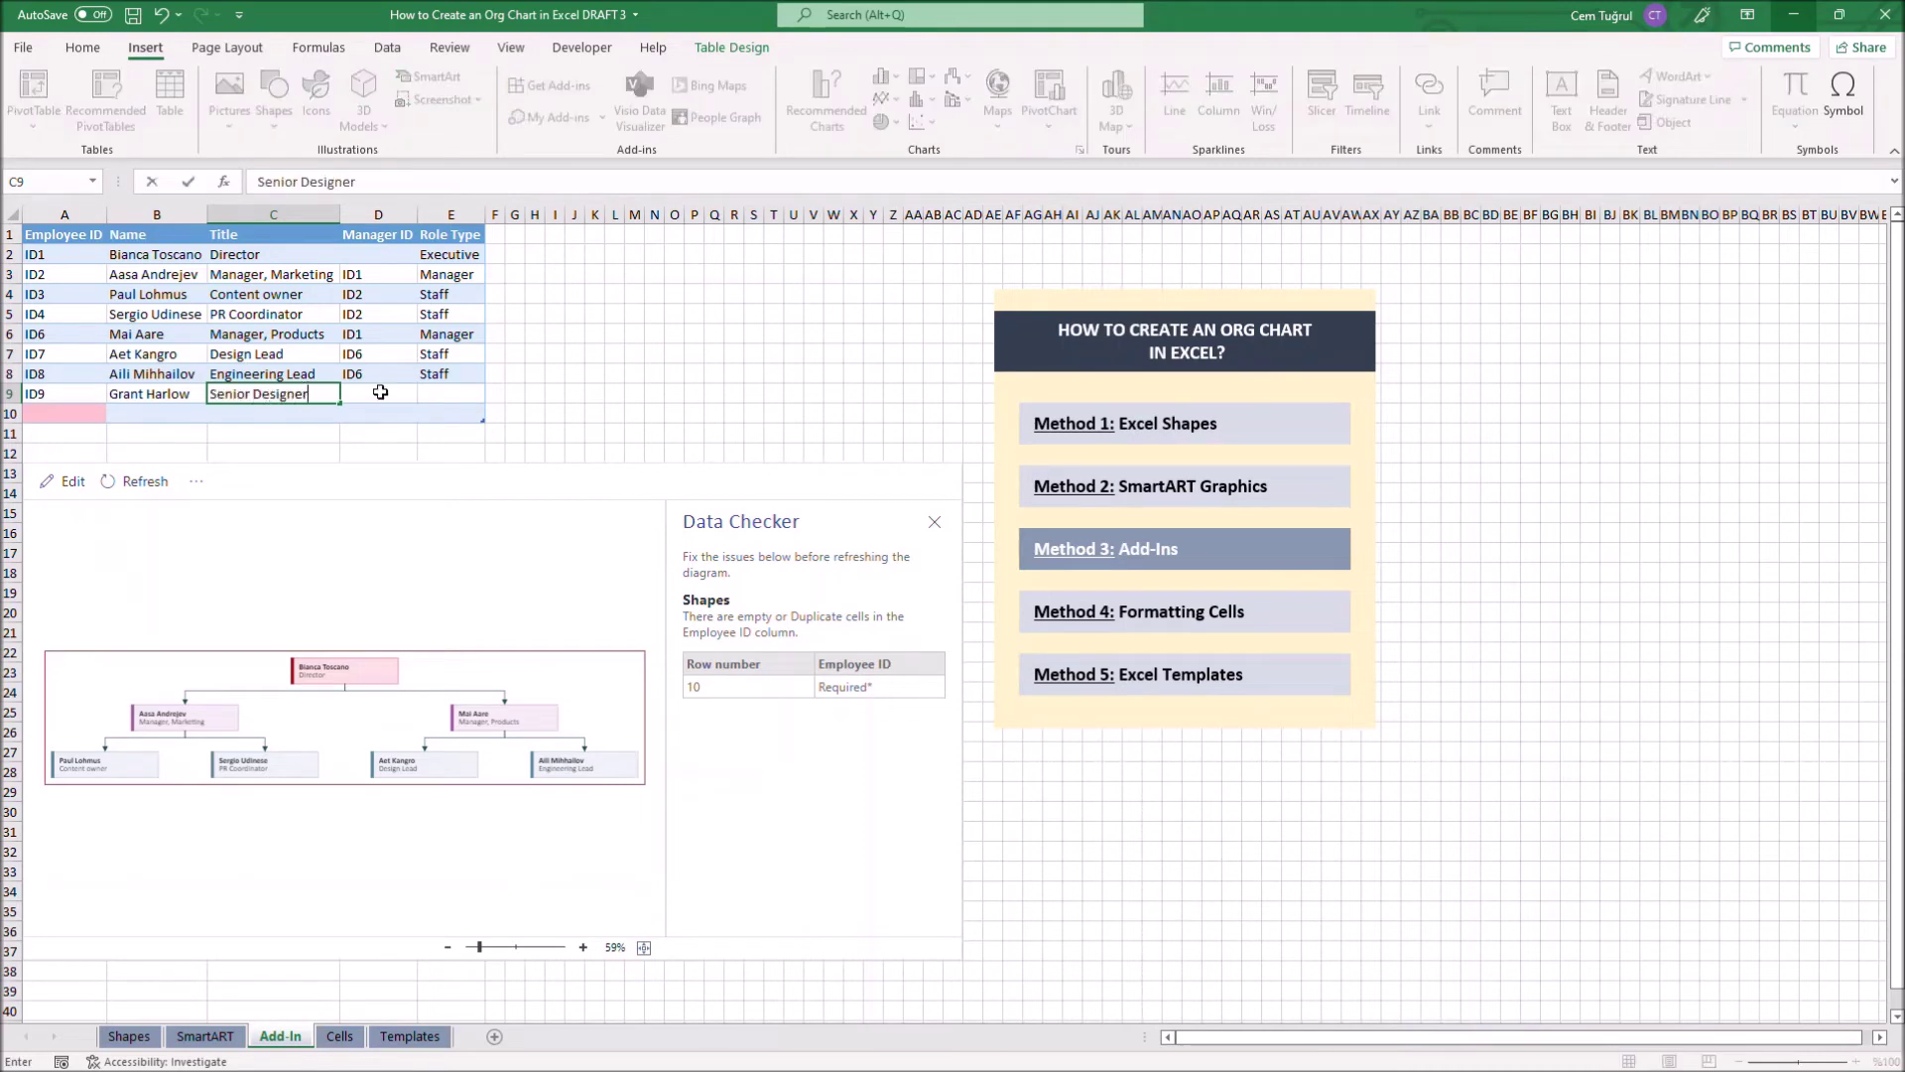
{"action": "left_click", "coordinate": [380, 392]}
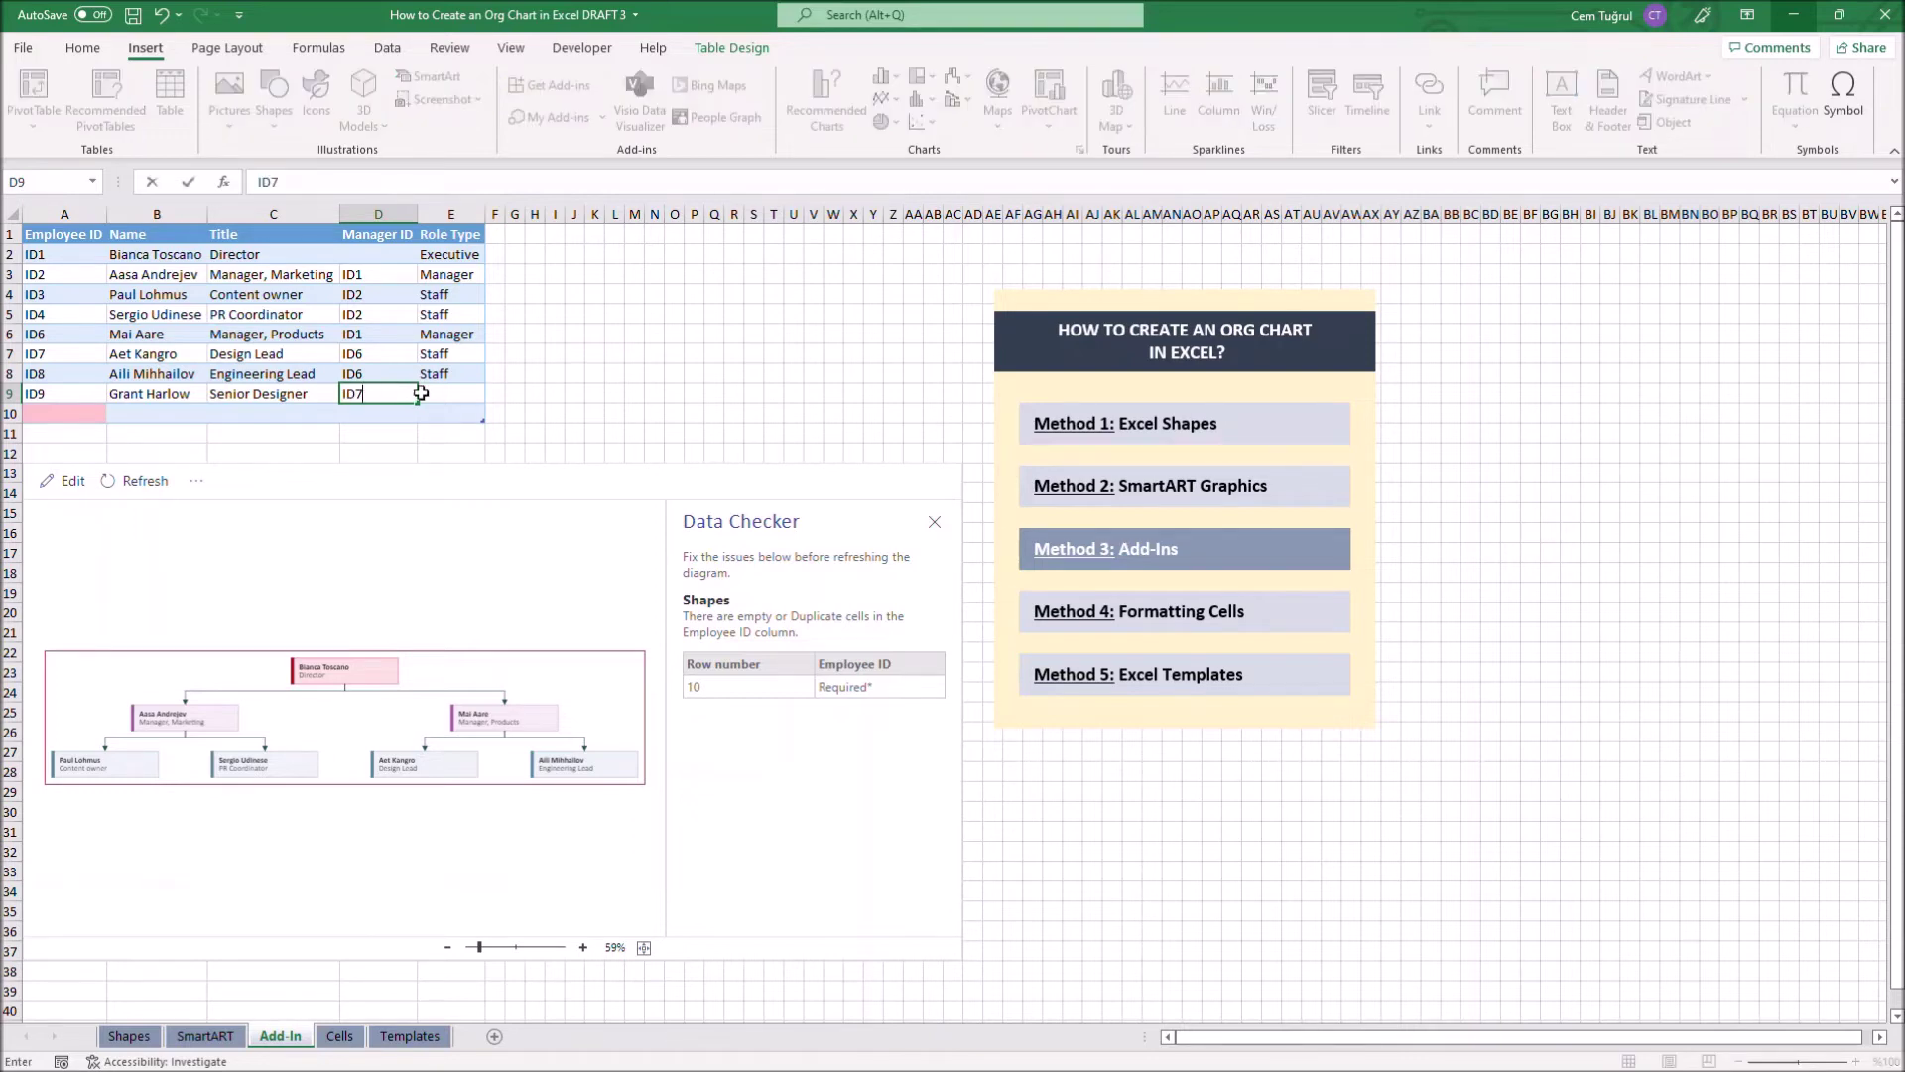
{"action": "type", "text": "ID7"}
{"action": "left_click", "coordinate": [444, 393]}
{"action": "left_click", "coordinate": [493, 394]}
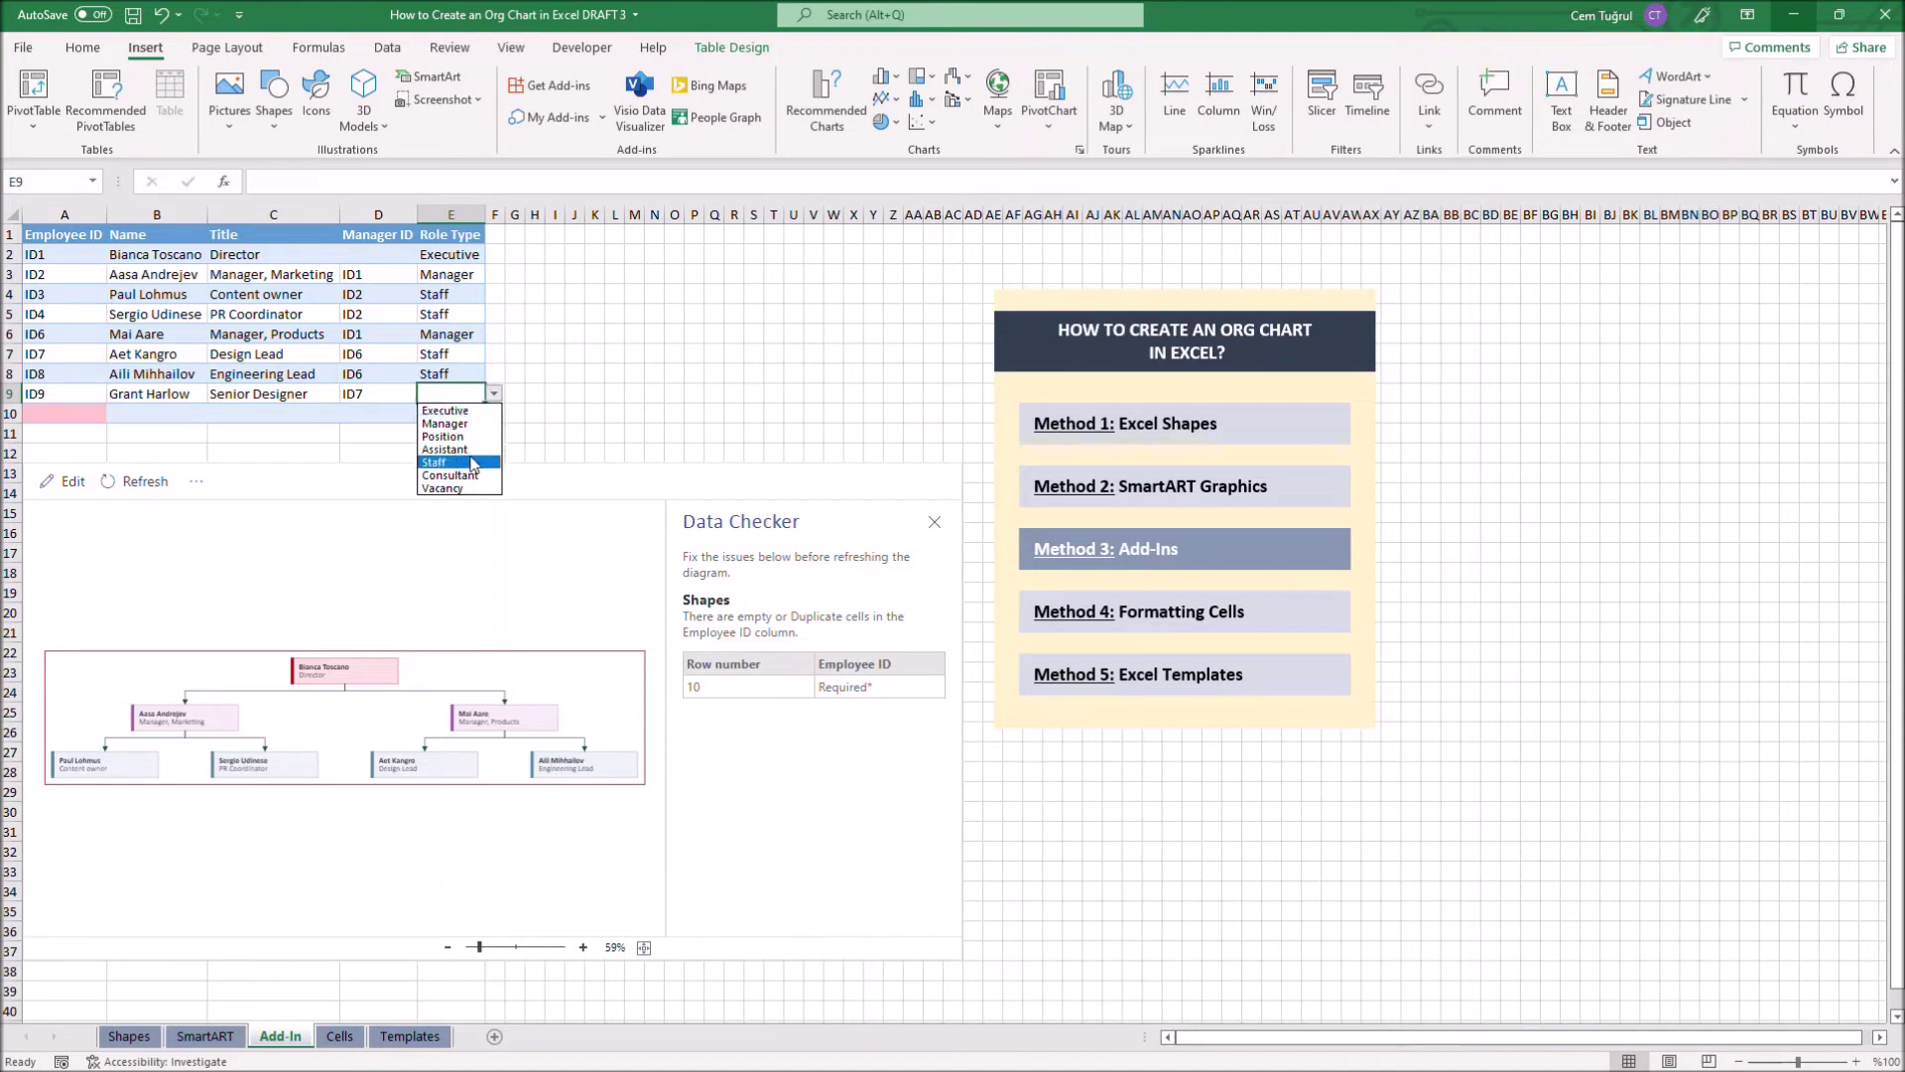
{"action": "left_click", "coordinate": [466, 454]}
Add row ID10 for a Senior Engineer under manager ID8 as Staff, then refresh the org chart
{"action": "key", "text": "Tab"}
{"action": "type", "text": "ID10"}
{"action": "key", "text": "Tab"}
{"action": "key", "text": "Tab"}
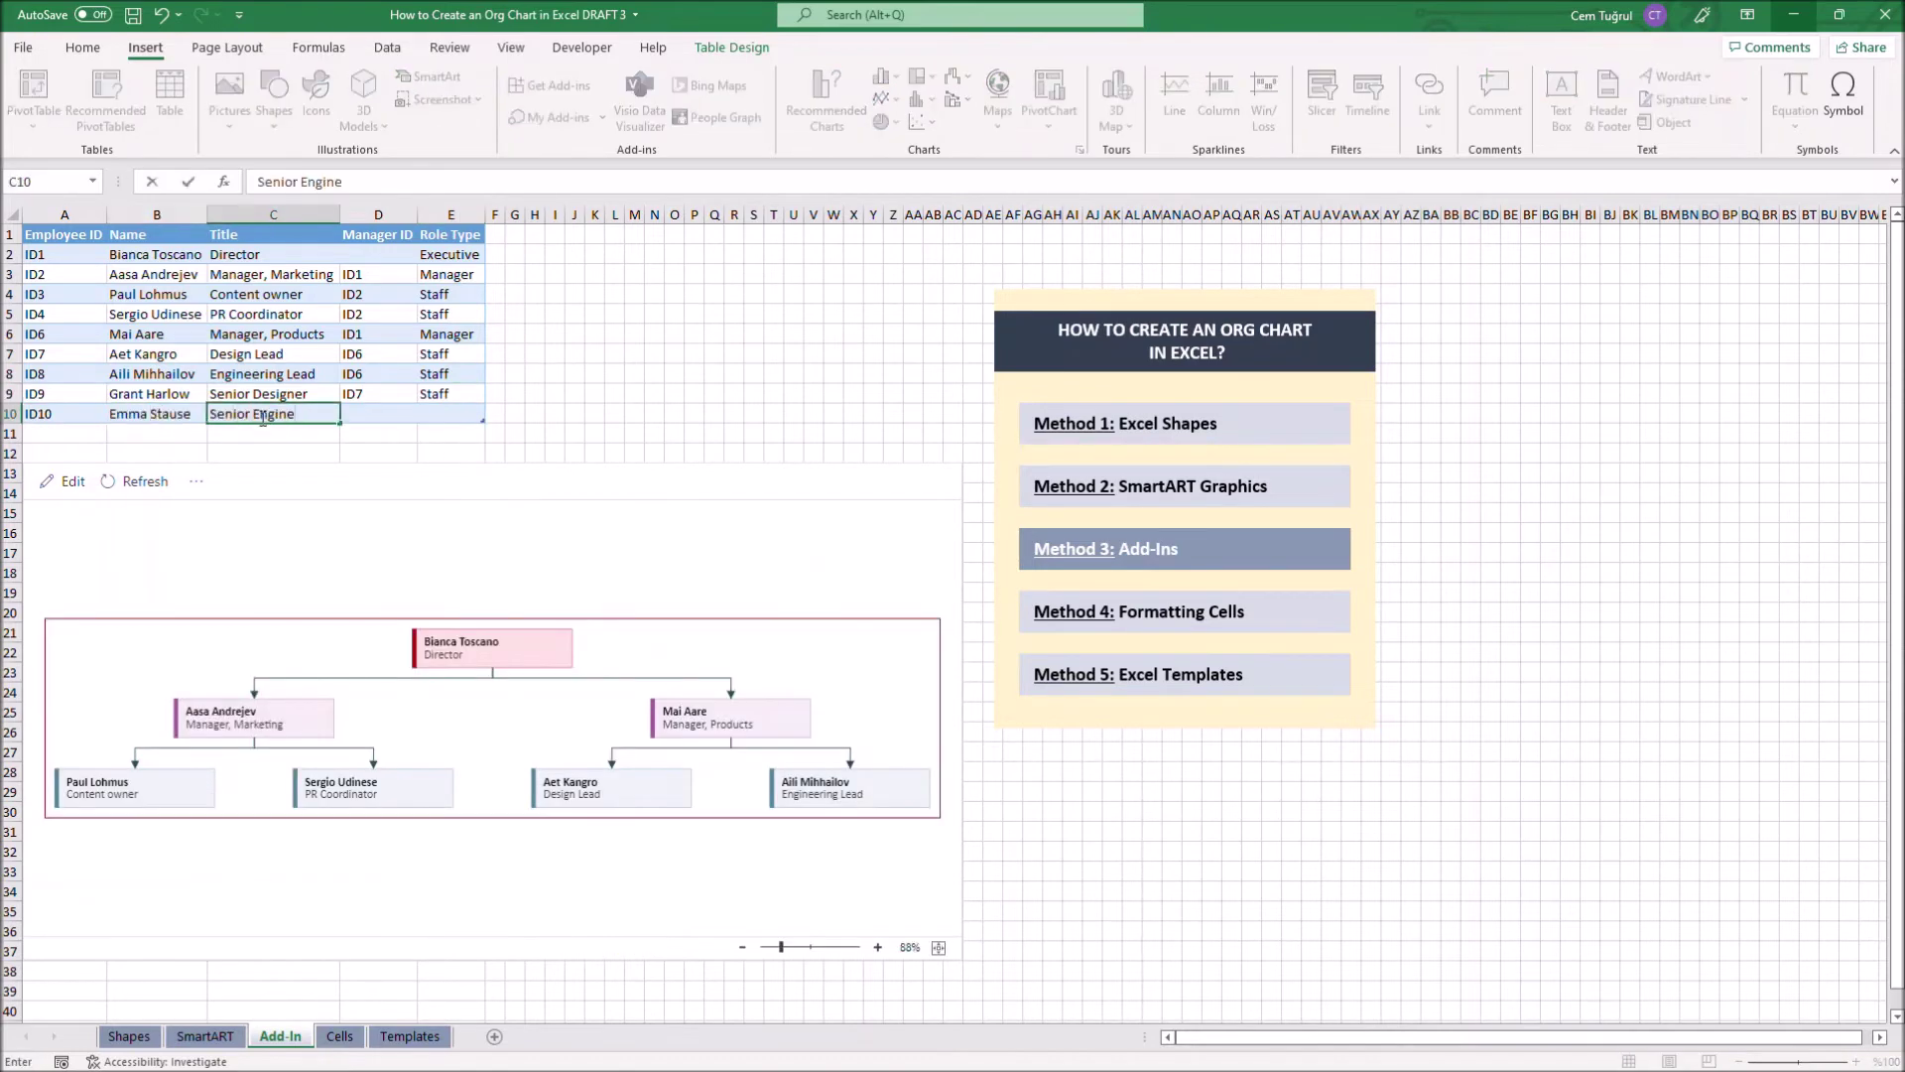
{"action": "type", "text": "Senior Engineer"}
{"action": "key", "text": "Tab"}
{"action": "type", "text": "ID8\tStaff"}
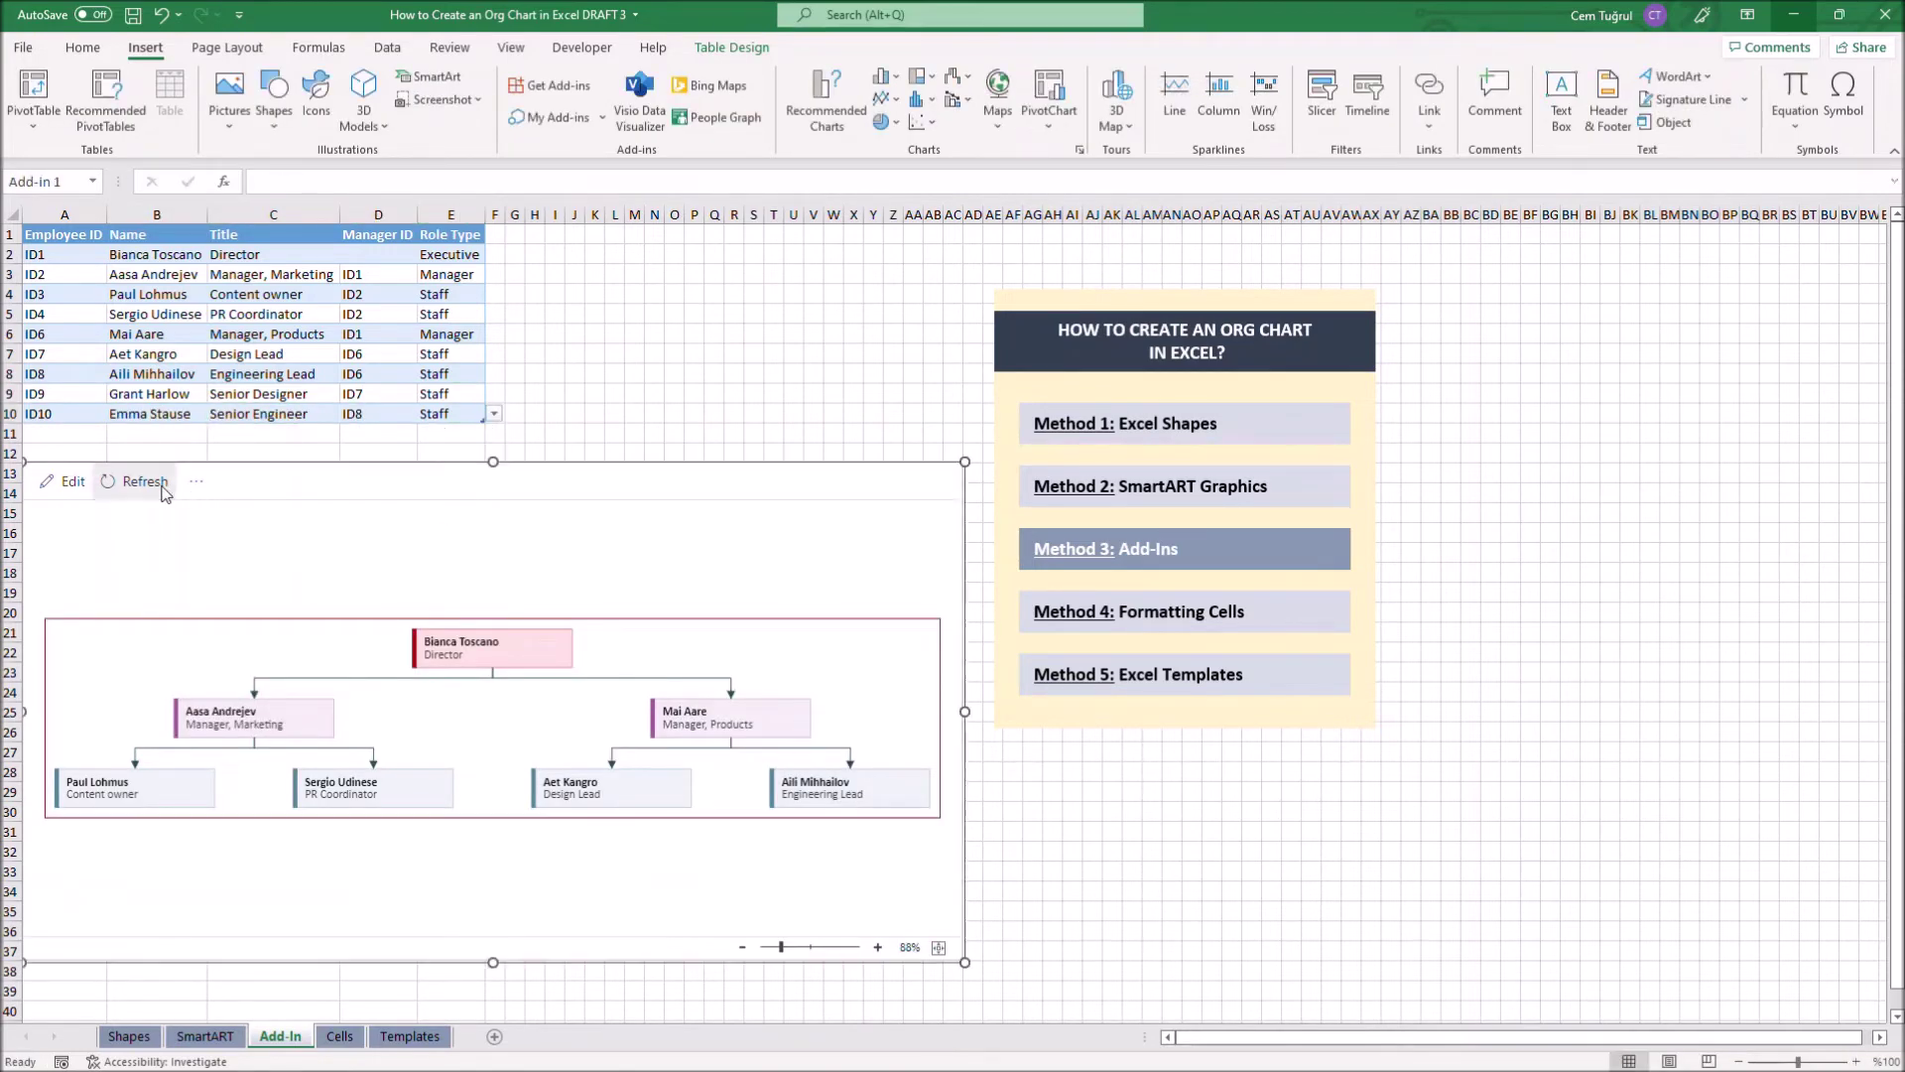
{"action": "left_click", "coordinate": [159, 484]}
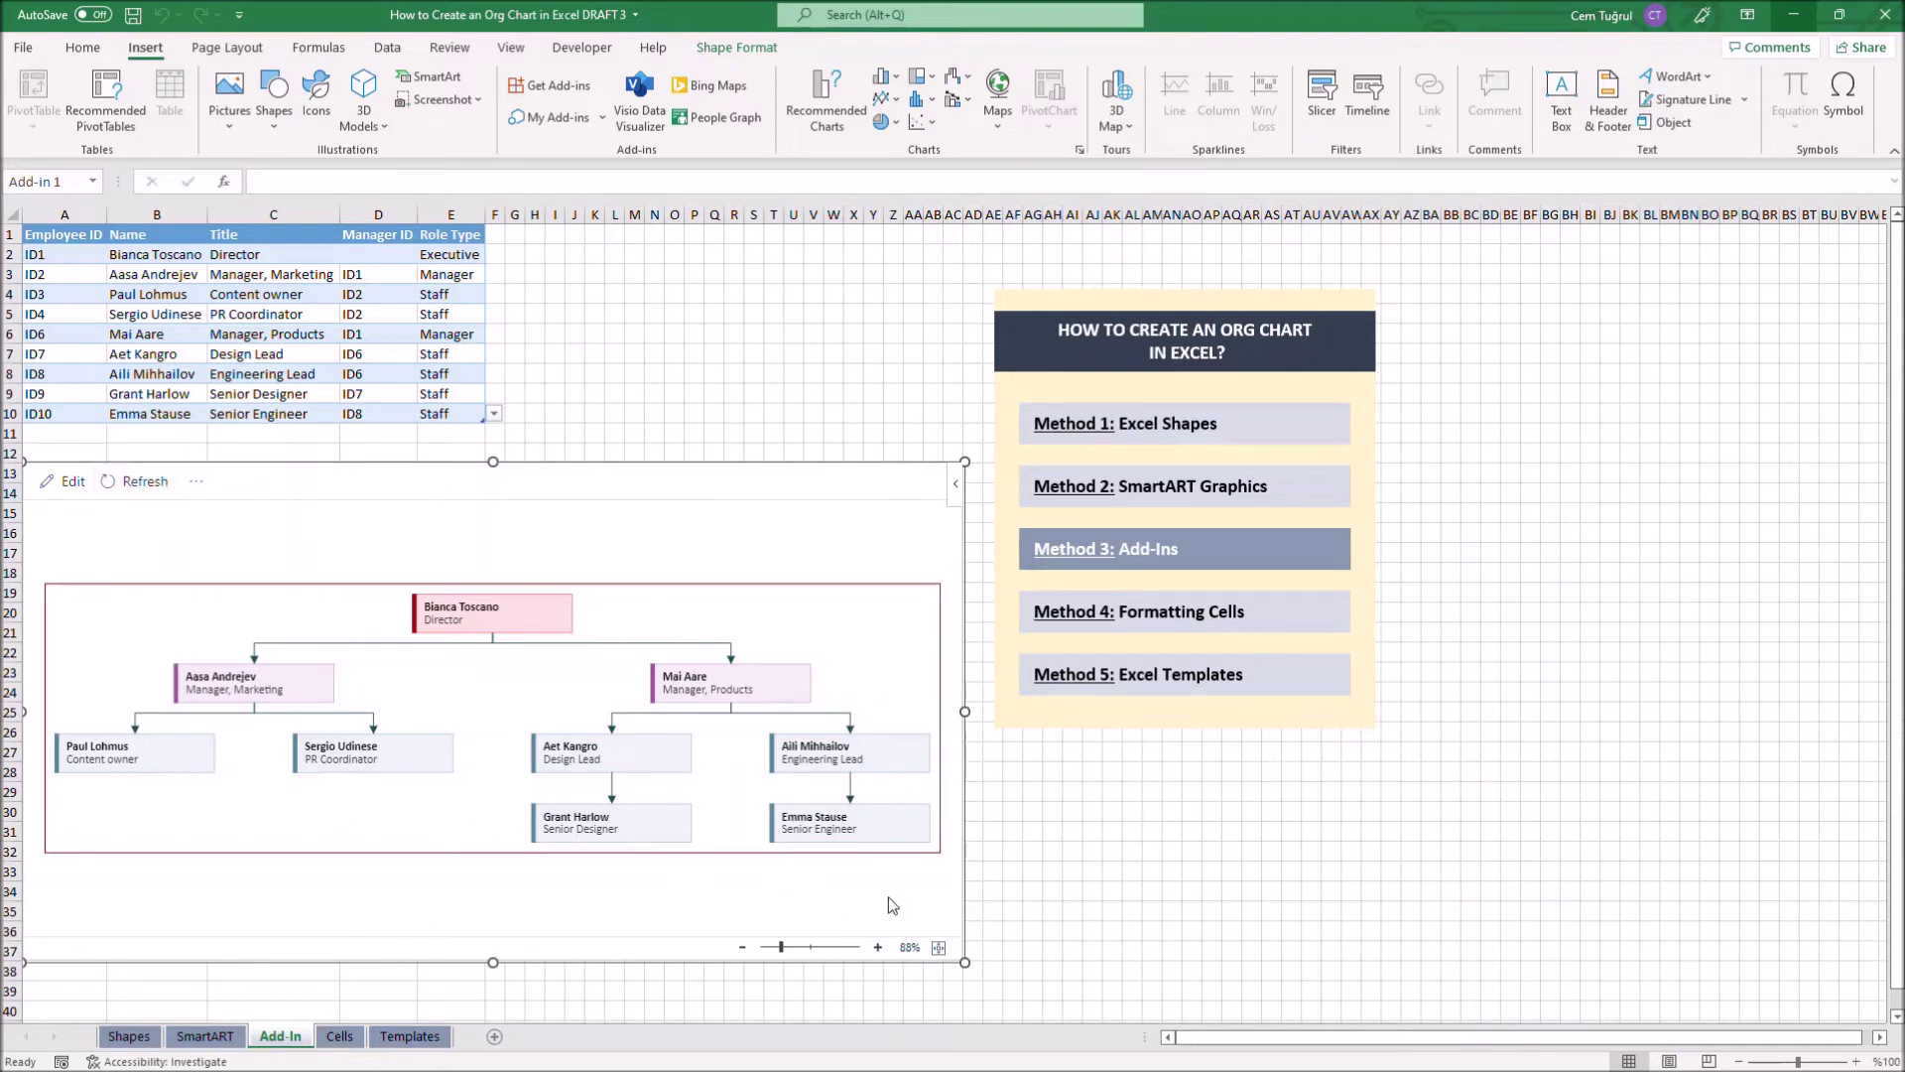
{"action": "key", "text": "alt+p"}
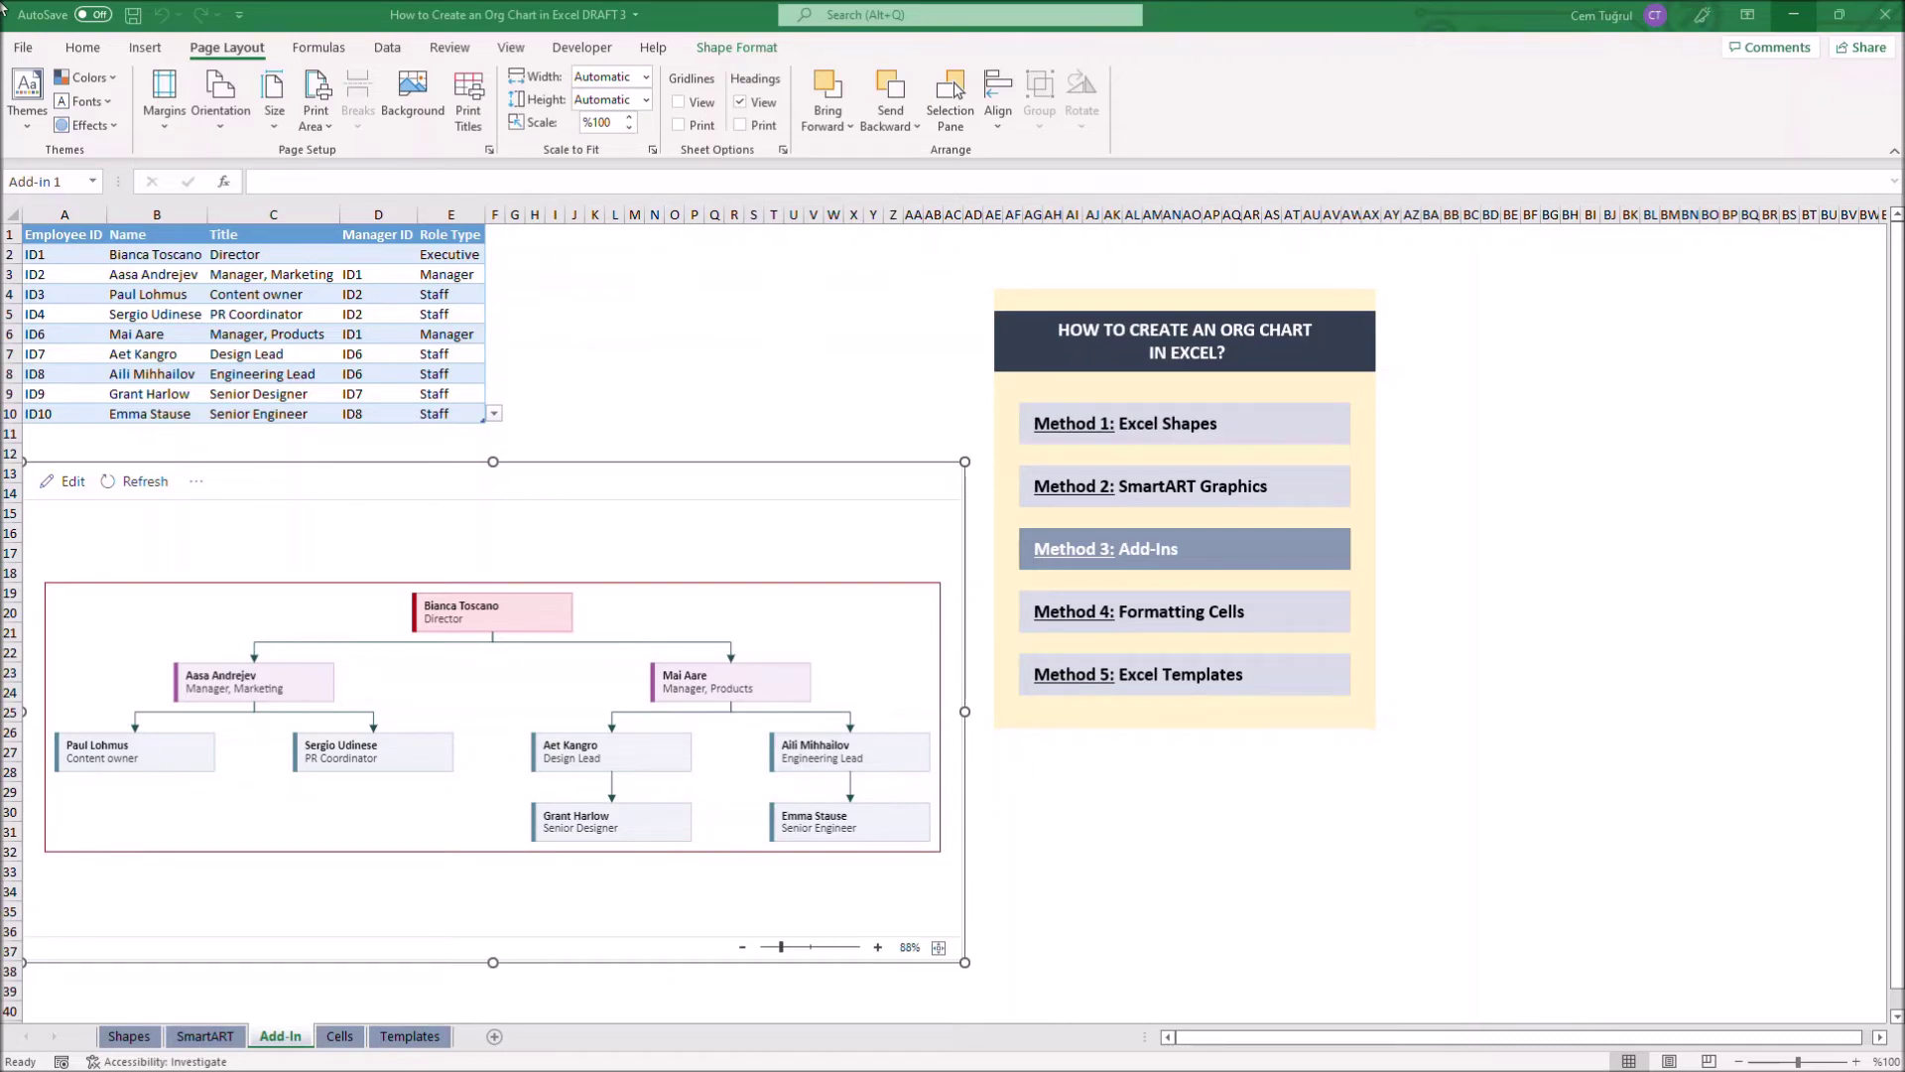
On the Cells sheet, give range O4:AD8 a thick purple outline border via Format Cells
{"action": "left_click", "coordinate": [1275, 615]}
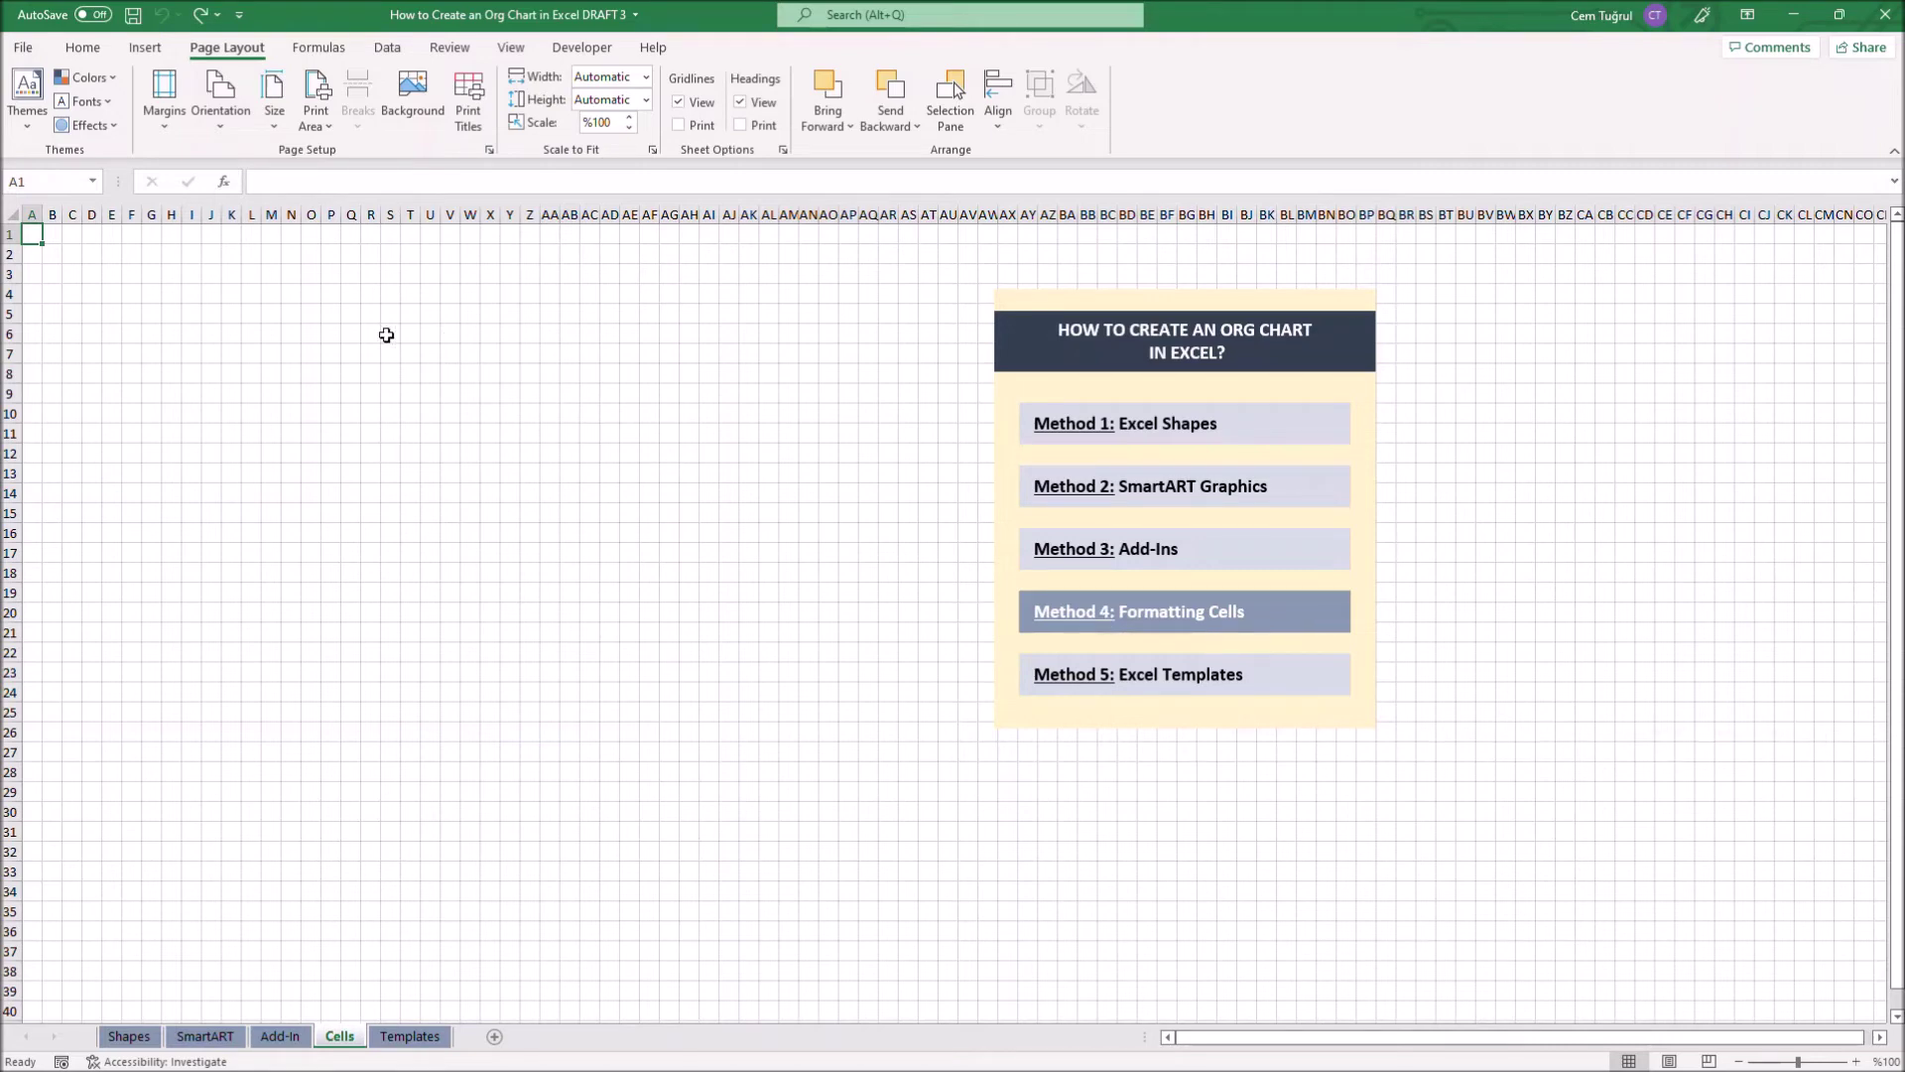
{"action": "left_click_drag", "start_coordinate": [310, 292], "coordinate": [610, 375]}
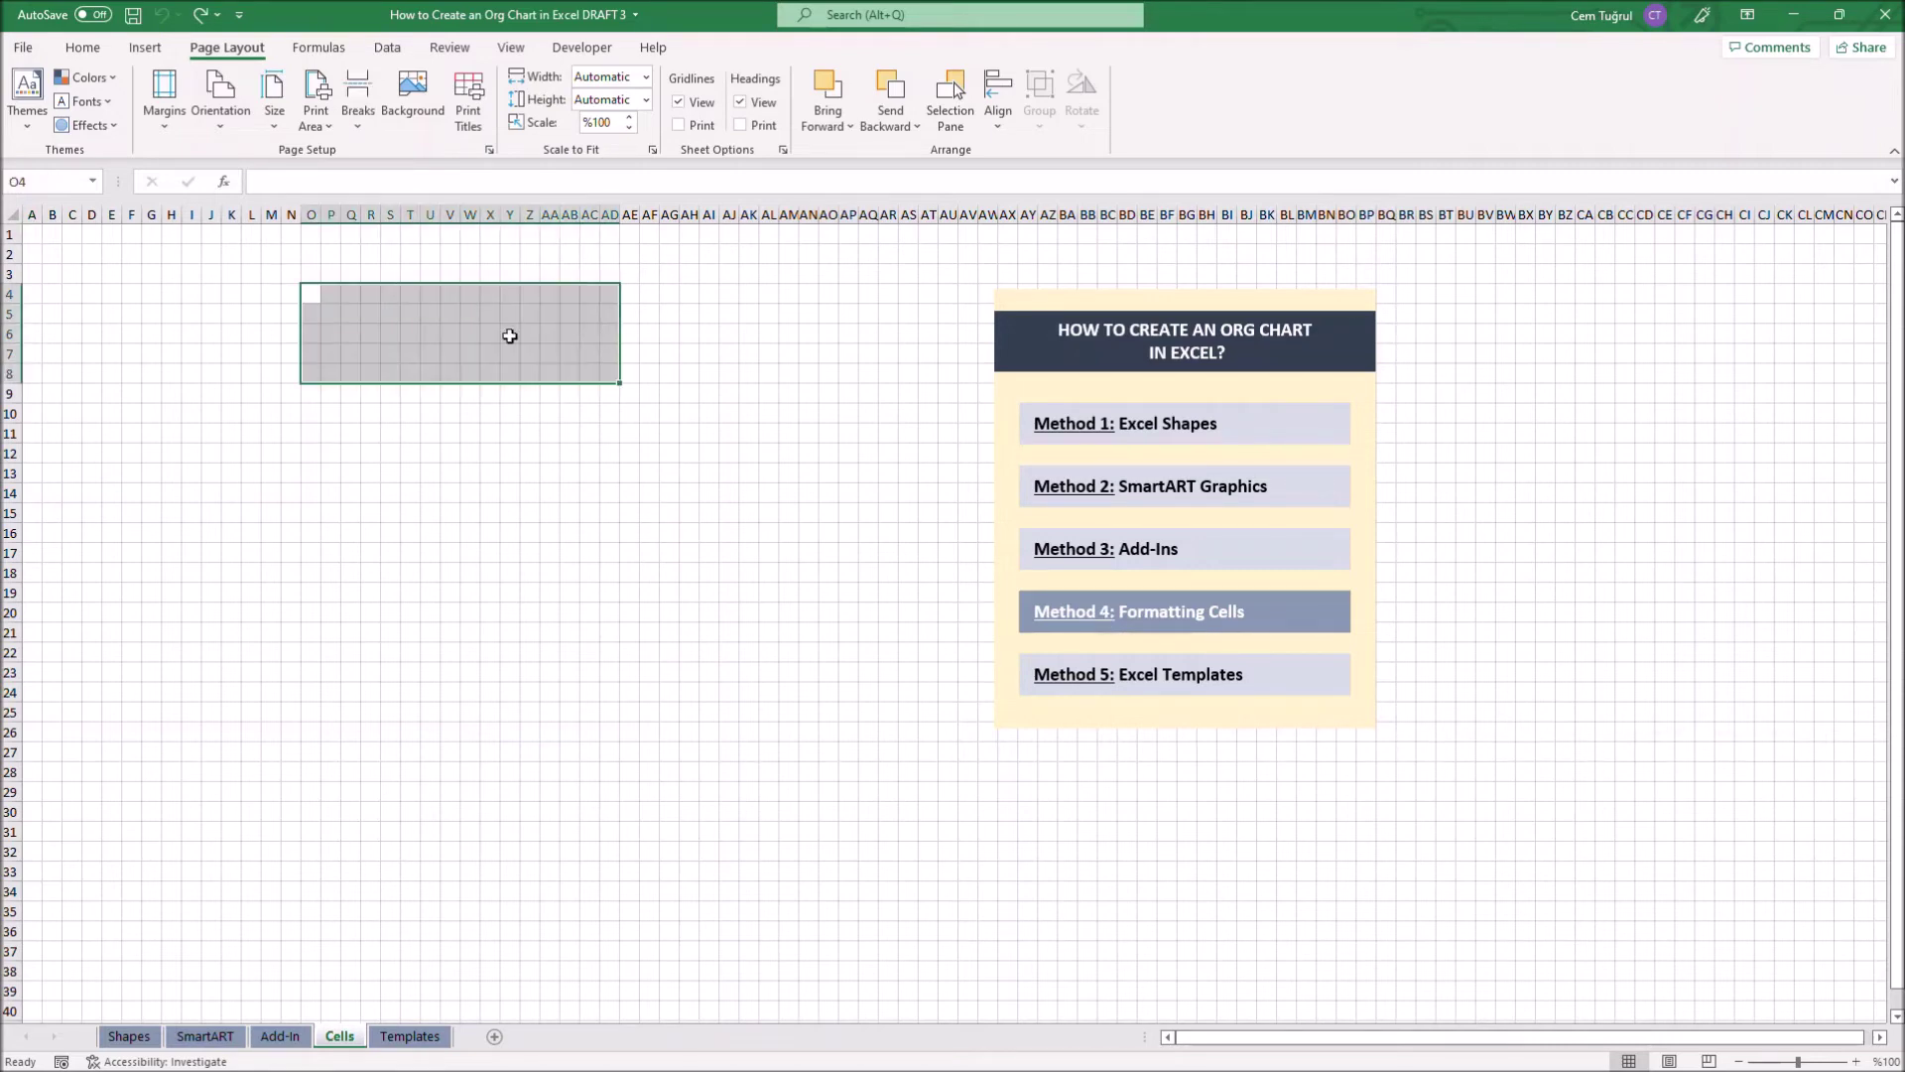
{"action": "right_click", "coordinate": [510, 339]}
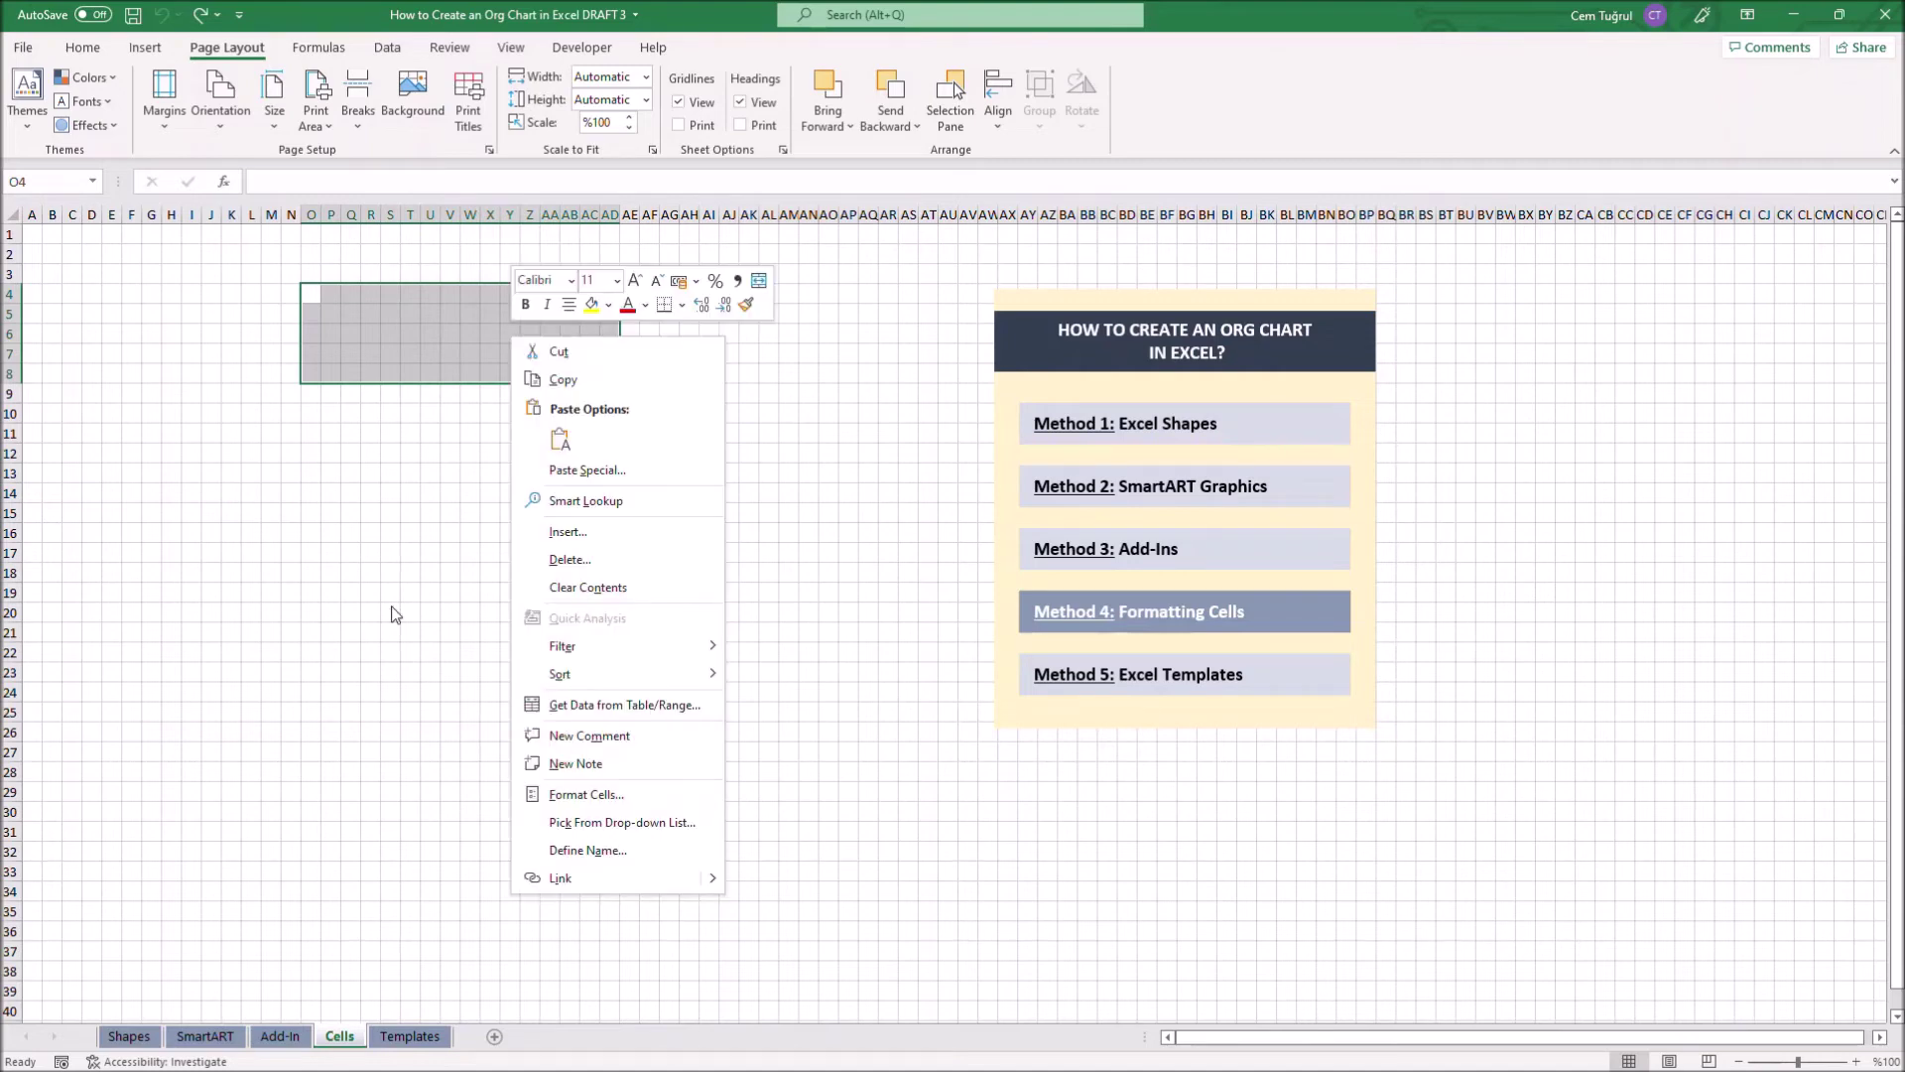
{"action": "left_click", "coordinate": [635, 798]}
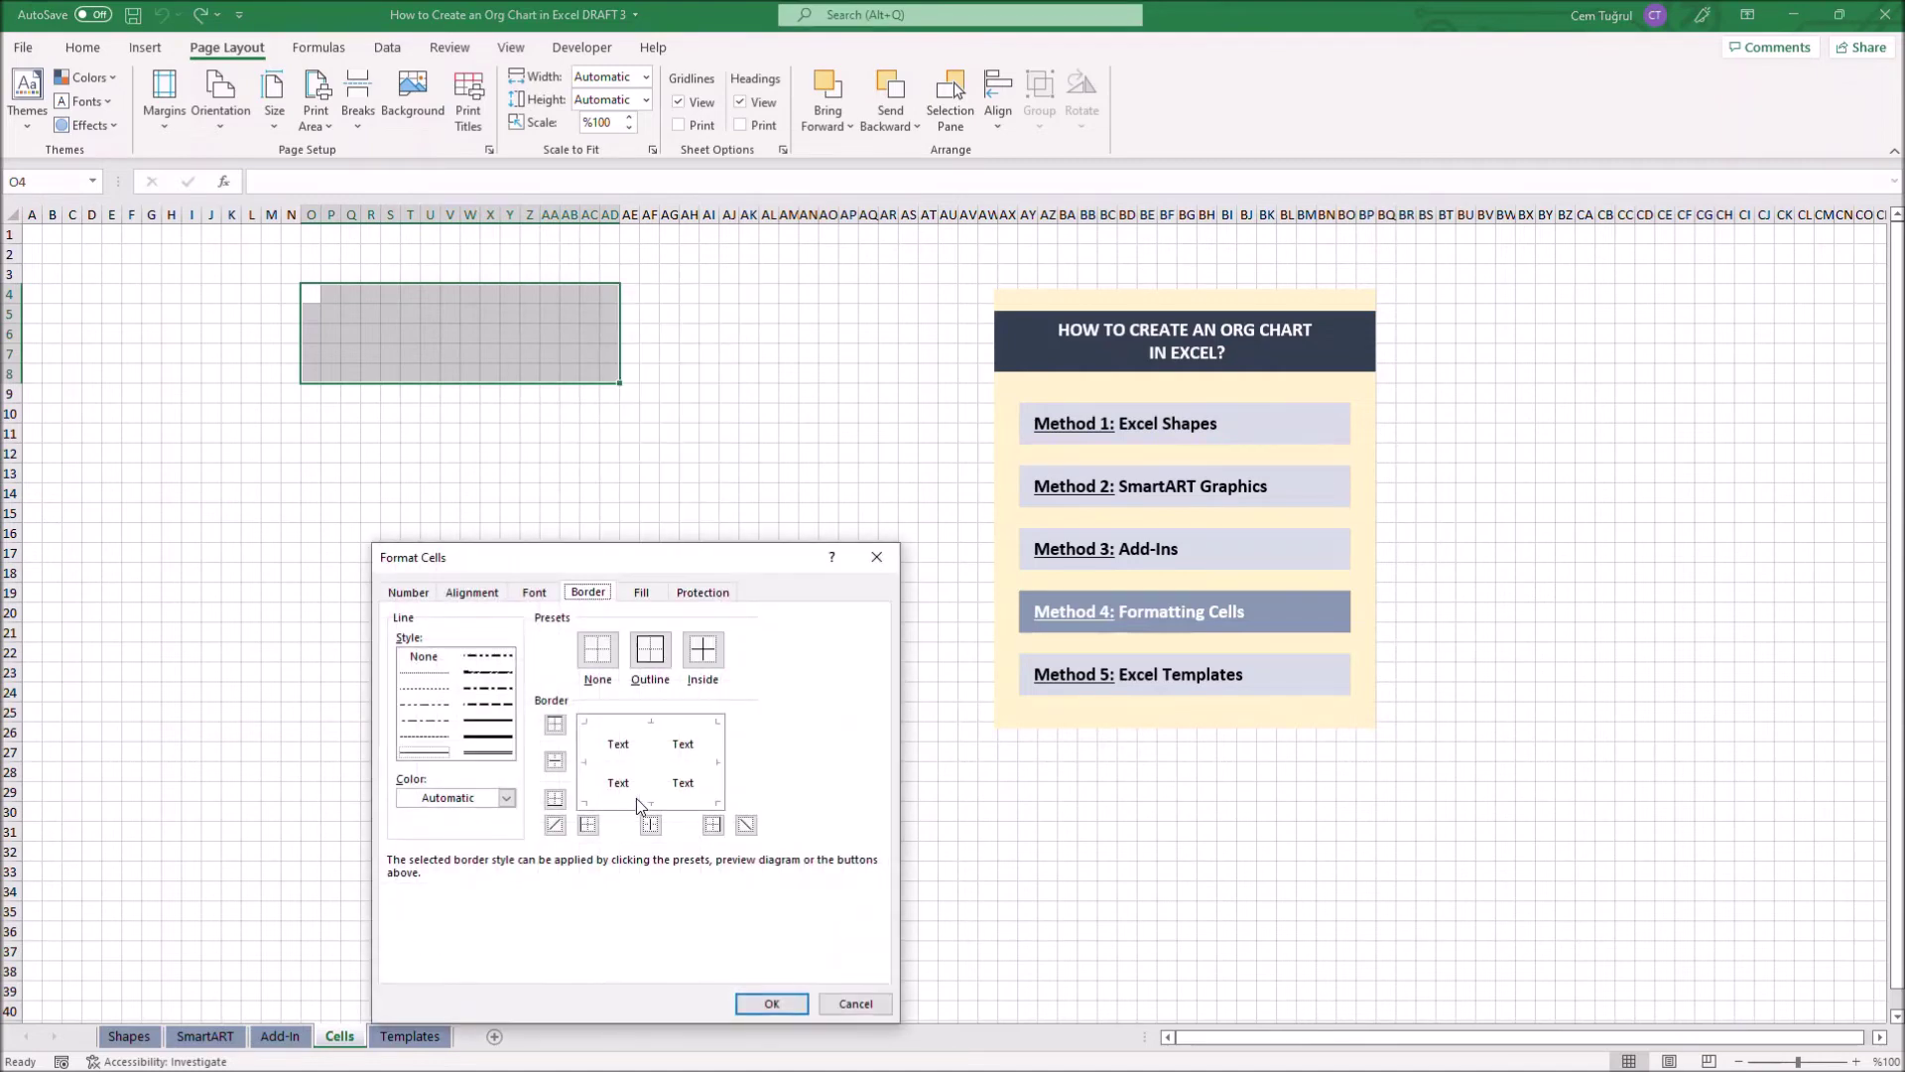
{"action": "left_click", "coordinate": [487, 737]}
{"action": "left_click", "coordinate": [504, 800]}
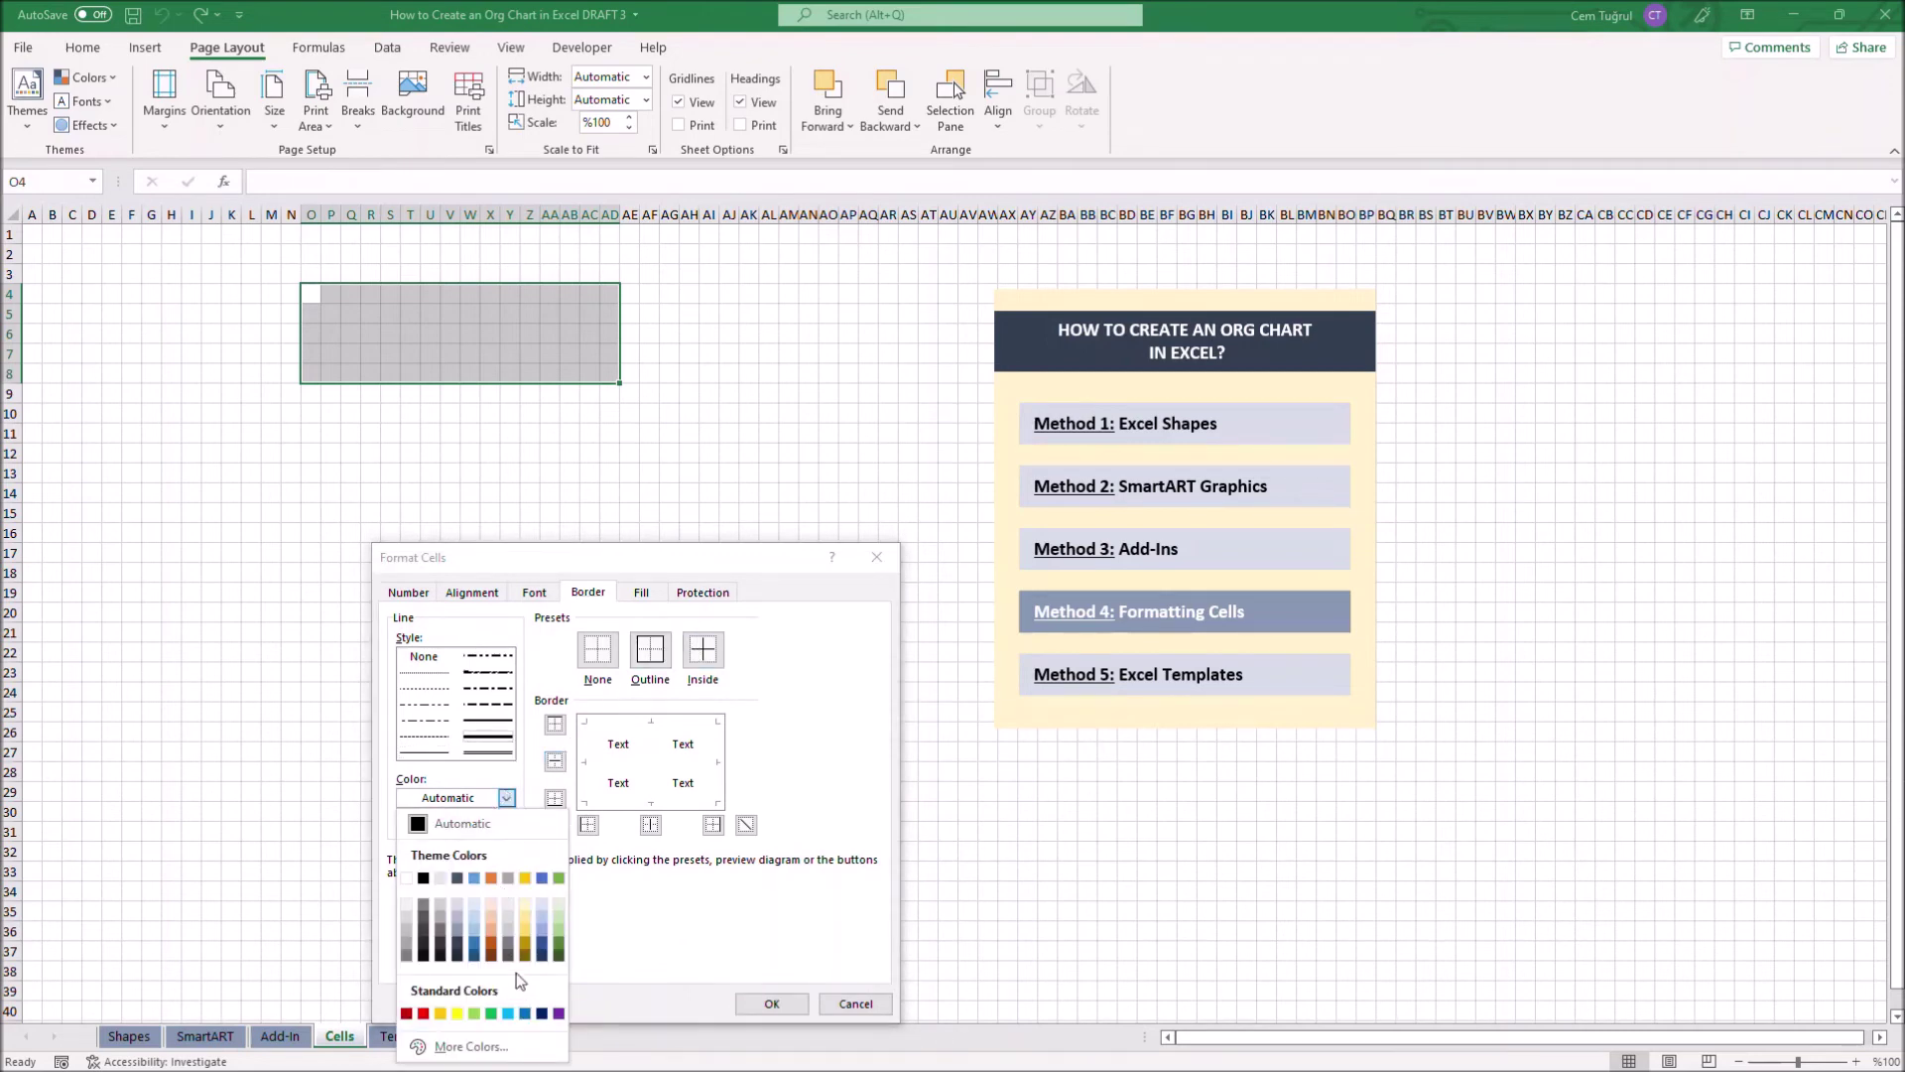
{"action": "left_click", "coordinate": [558, 1013]}
{"action": "left_click", "coordinate": [650, 650]}
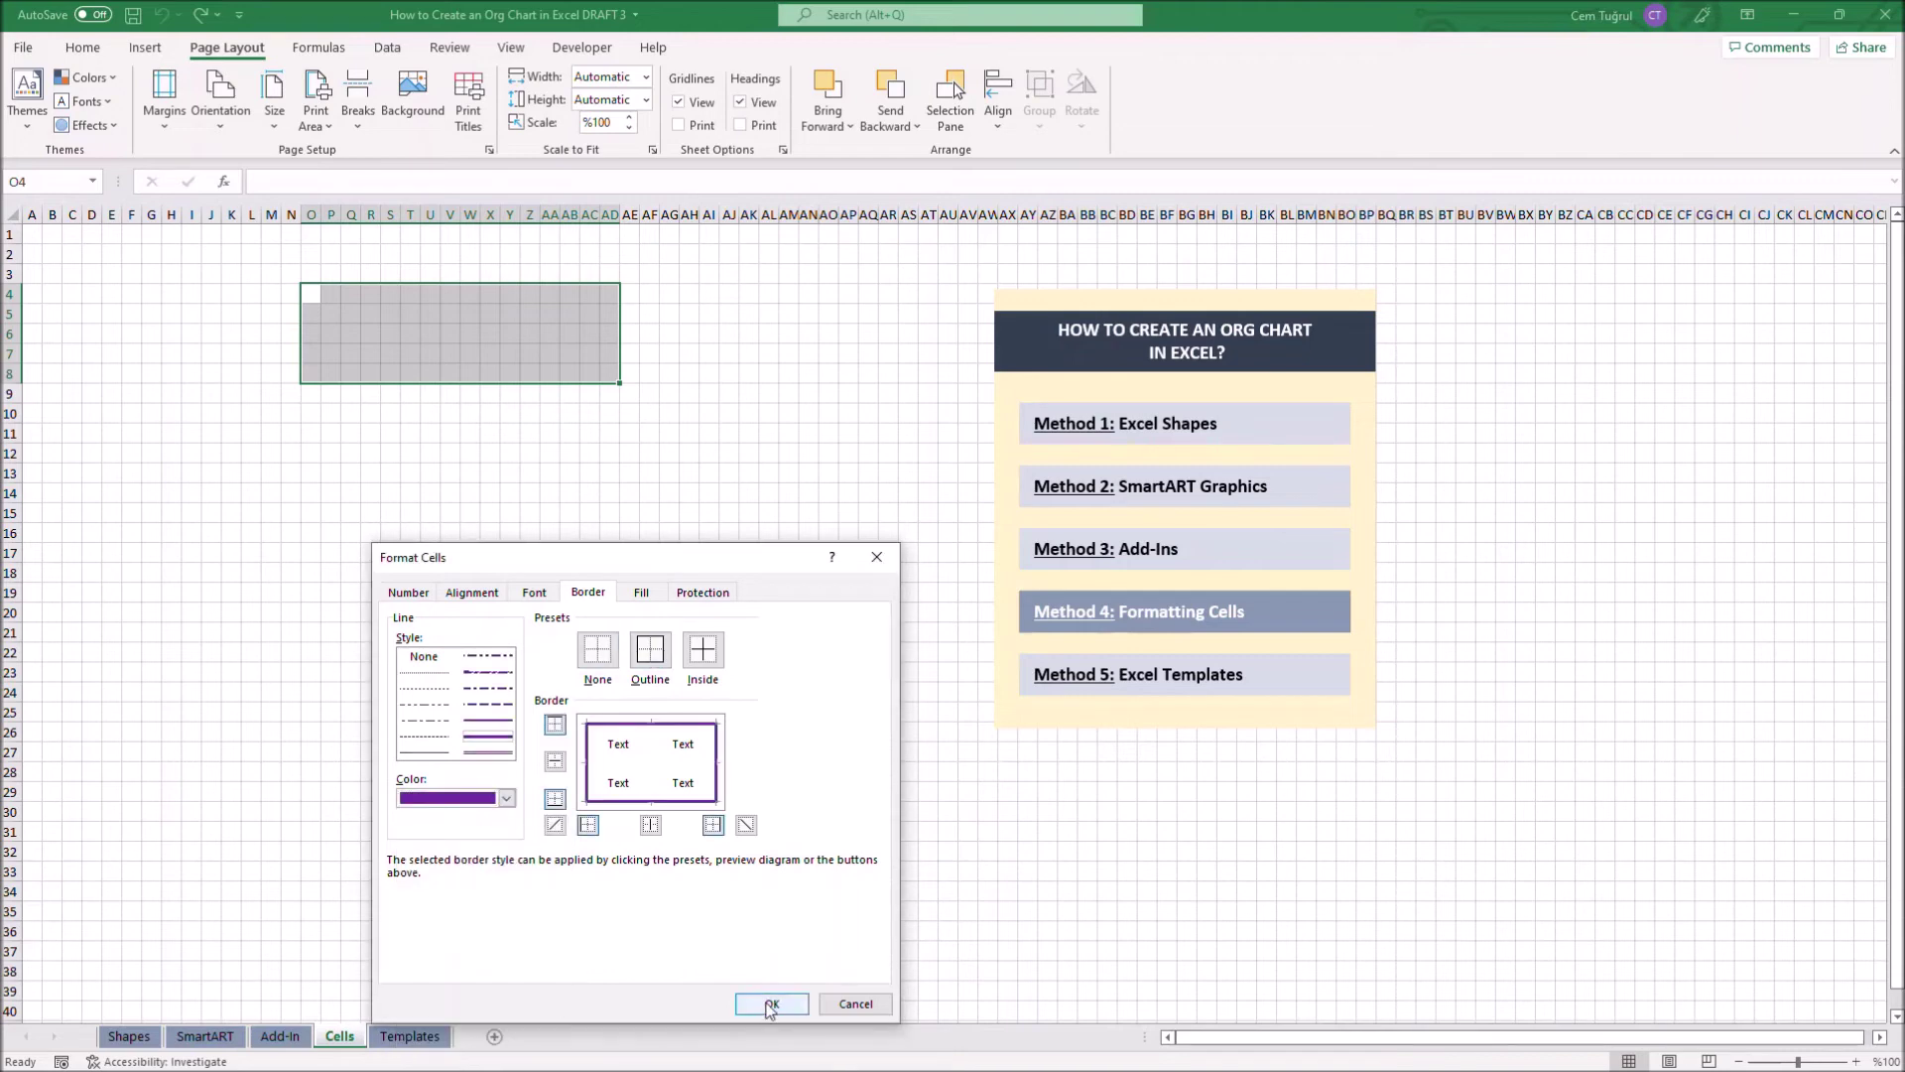
{"action": "left_click", "coordinate": [772, 1004]}
{"action": "left_click", "coordinate": [570, 556]}
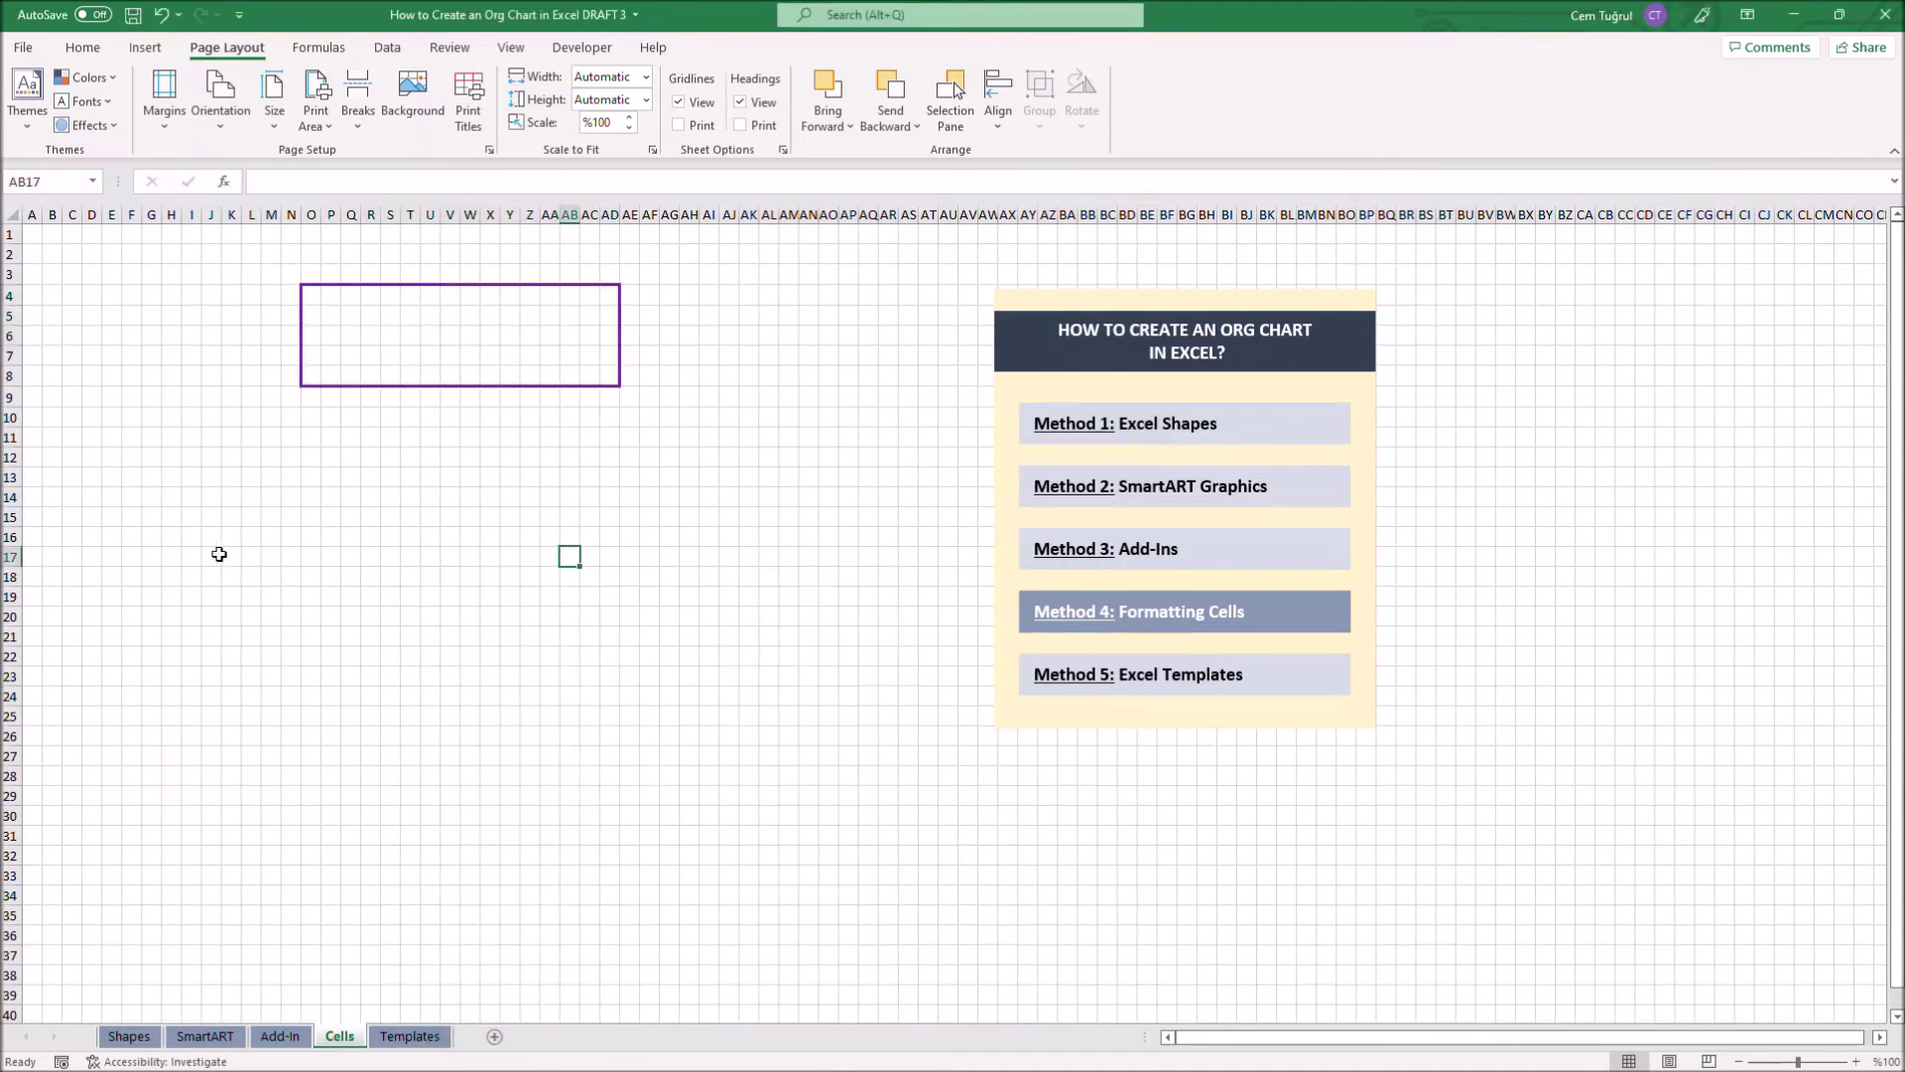
Outline the left, right and bottom box ranges (including Z24:AN29) with the purple border
{"action": "left_click_drag", "start_coordinate": [112, 437], "coordinate": [400, 608]}
{"action": "key", "text": "ctrl+1"}
{"action": "left_click", "coordinate": [849, 355]}
{"action": "left_click", "coordinate": [971, 710]}
{"action": "left_click_drag", "start_coordinate": [526, 496], "coordinate": [820, 607]}
{"action": "key", "text": "ctrl+1"}
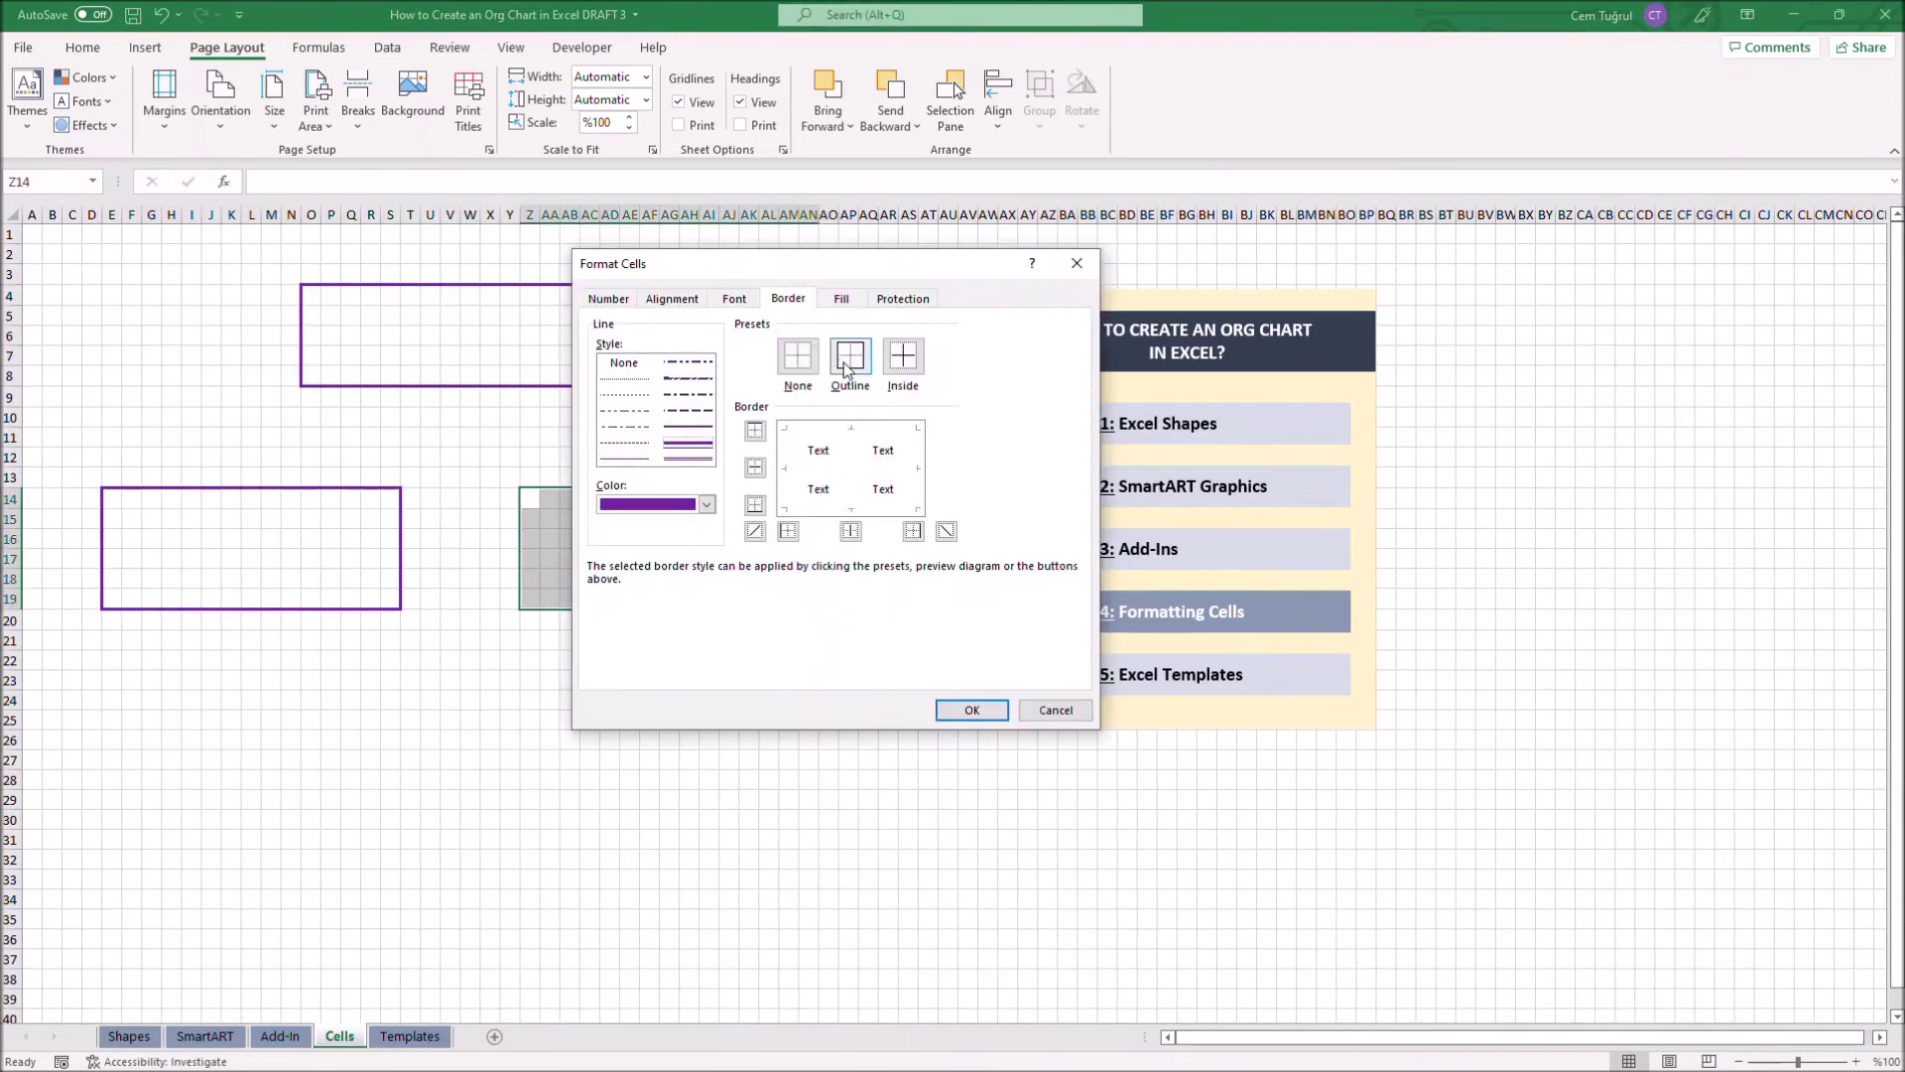
{"action": "left_click", "coordinate": [849, 355]}
{"action": "left_click", "coordinate": [972, 710]}
{"action": "left_click", "coordinate": [853, 362]}
{"action": "left_click", "coordinate": [990, 713]}
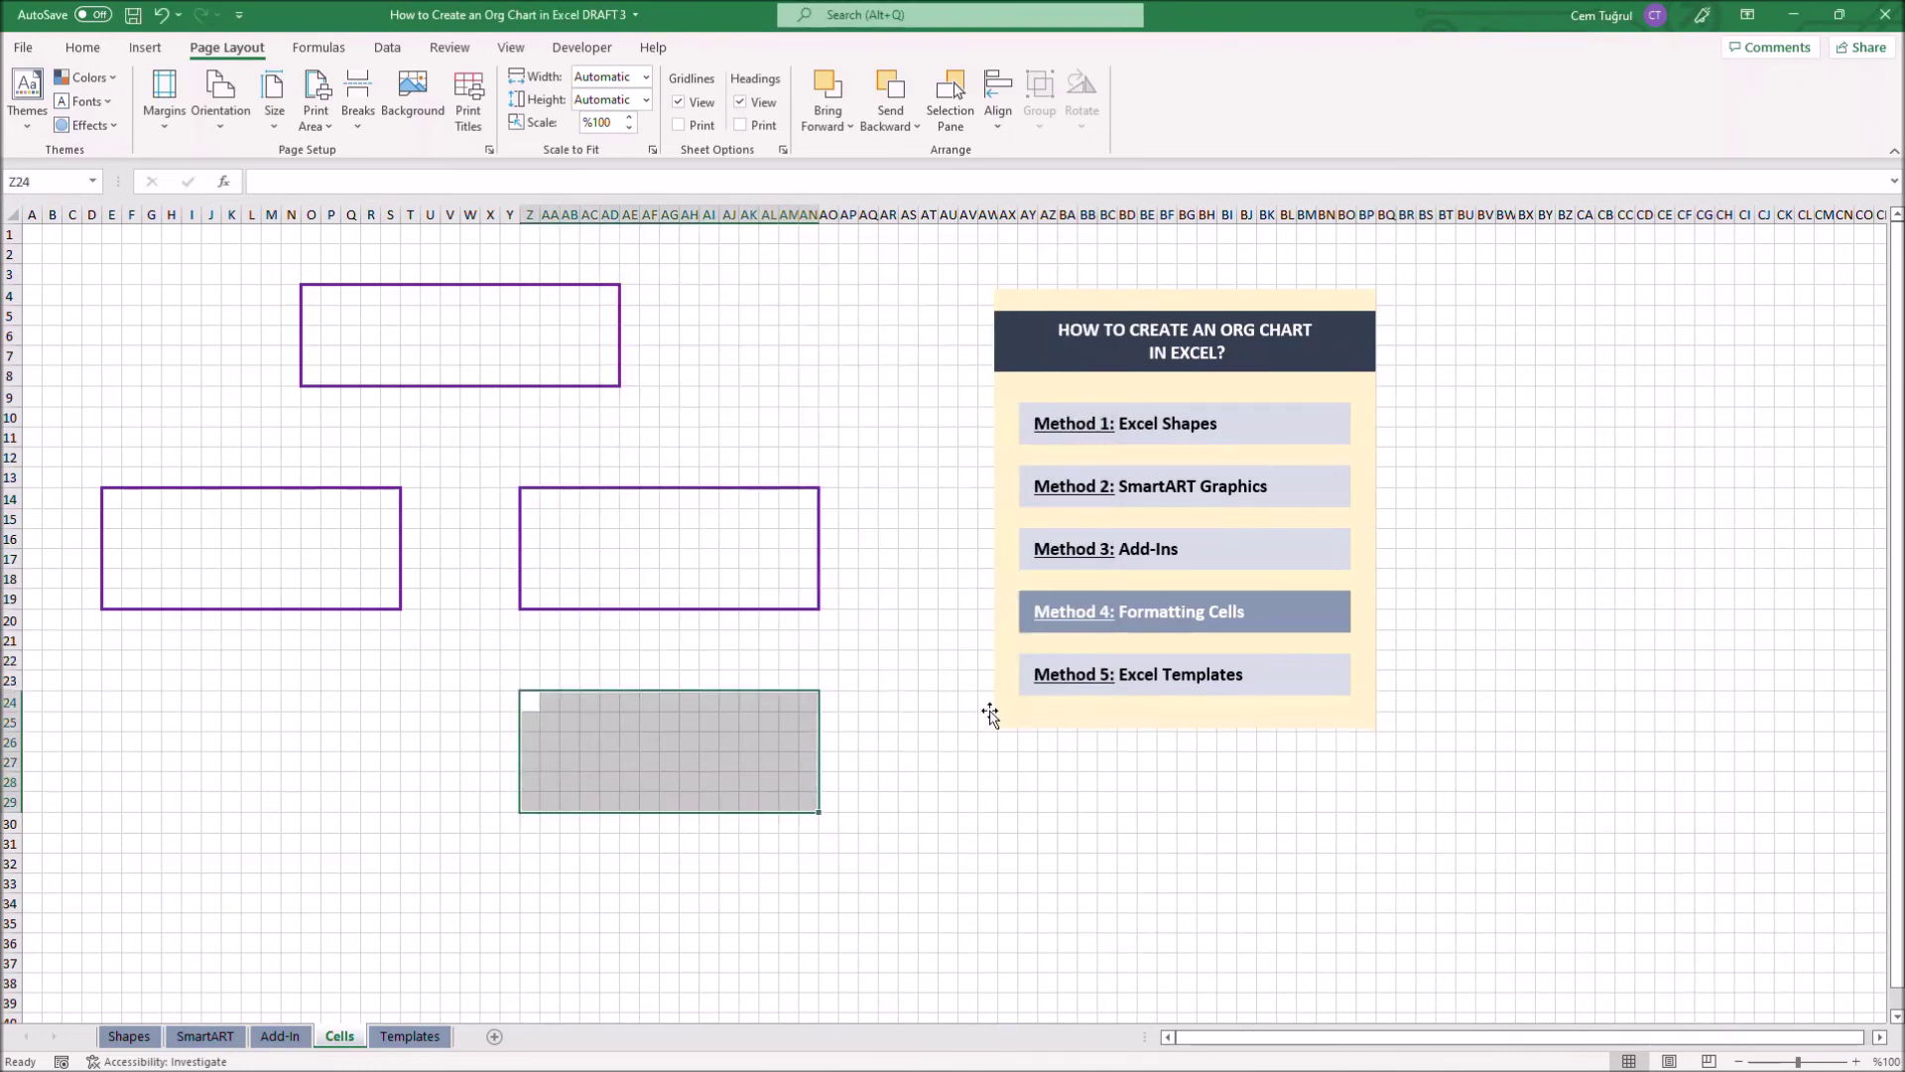
Draw black cell-border connector lines linking the top box down to the three lower boxes
{"action": "key", "text": "ctrl+1"}
{"action": "mouse_move", "coordinate": [459, 397]}
{"action": "left_mouse_down"}
{"action": "mouse_move", "coordinate": [690, 439]}
{"action": "mouse_move", "coordinate": [690, 478]}
{"action": "left_mouse_up"}
{"action": "left_click", "coordinate": [755, 468]}
{"action": "left_click", "coordinate": [971, 710]}
{"action": "key", "text": "ctrl+1"}
{"action": "left_click", "coordinate": [791, 483]}
{"action": "left_click", "coordinate": [971, 709]}
{"action": "left_click_drag", "start_coordinate": [277, 455], "coordinate": [277, 478]}
{"action": "key", "text": "ctrl+1"}
{"action": "left_click", "coordinate": [784, 469]}
{"action": "left_click", "coordinate": [972, 709]}
{"action": "left_click", "coordinate": [33, 236]}
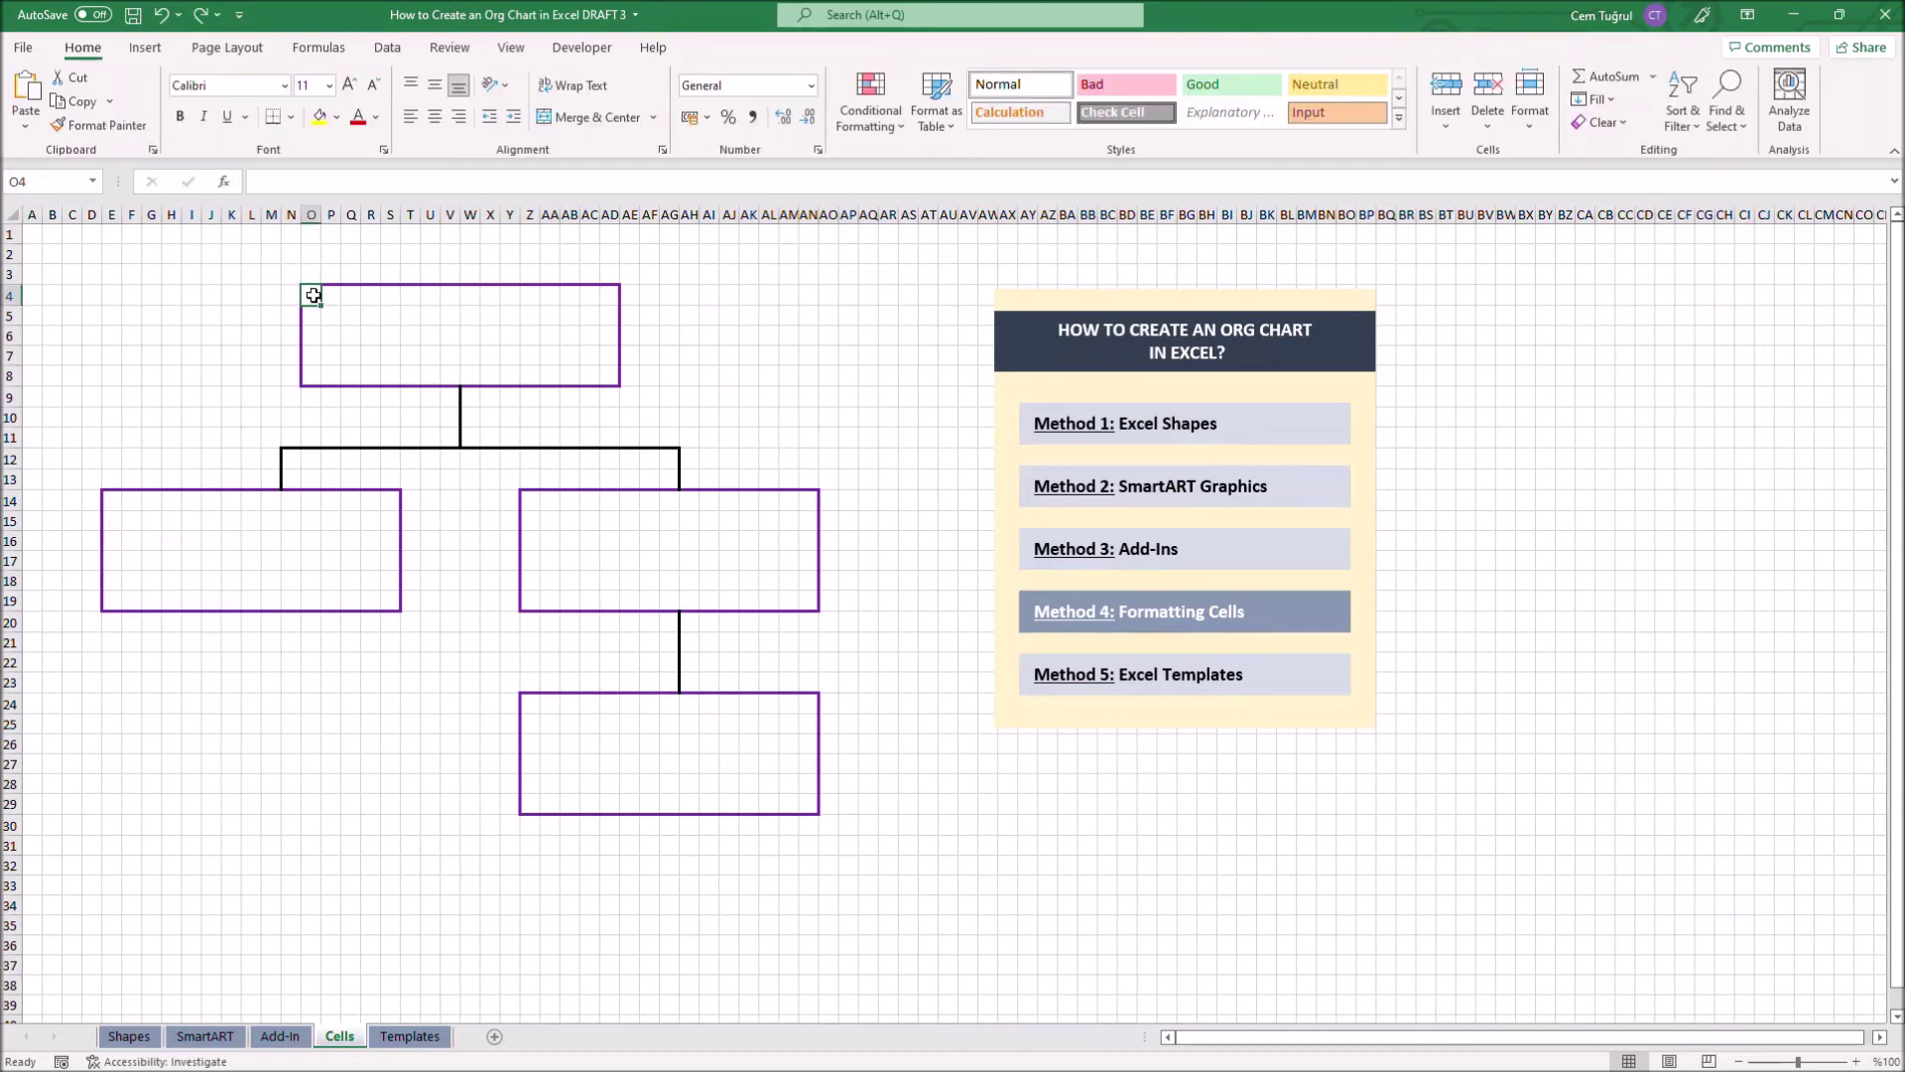
Merge and centre the top box, enter the first employee's name, and middle-align it
{"action": "left_click_drag", "start_coordinate": [311, 294], "coordinate": [610, 383]}
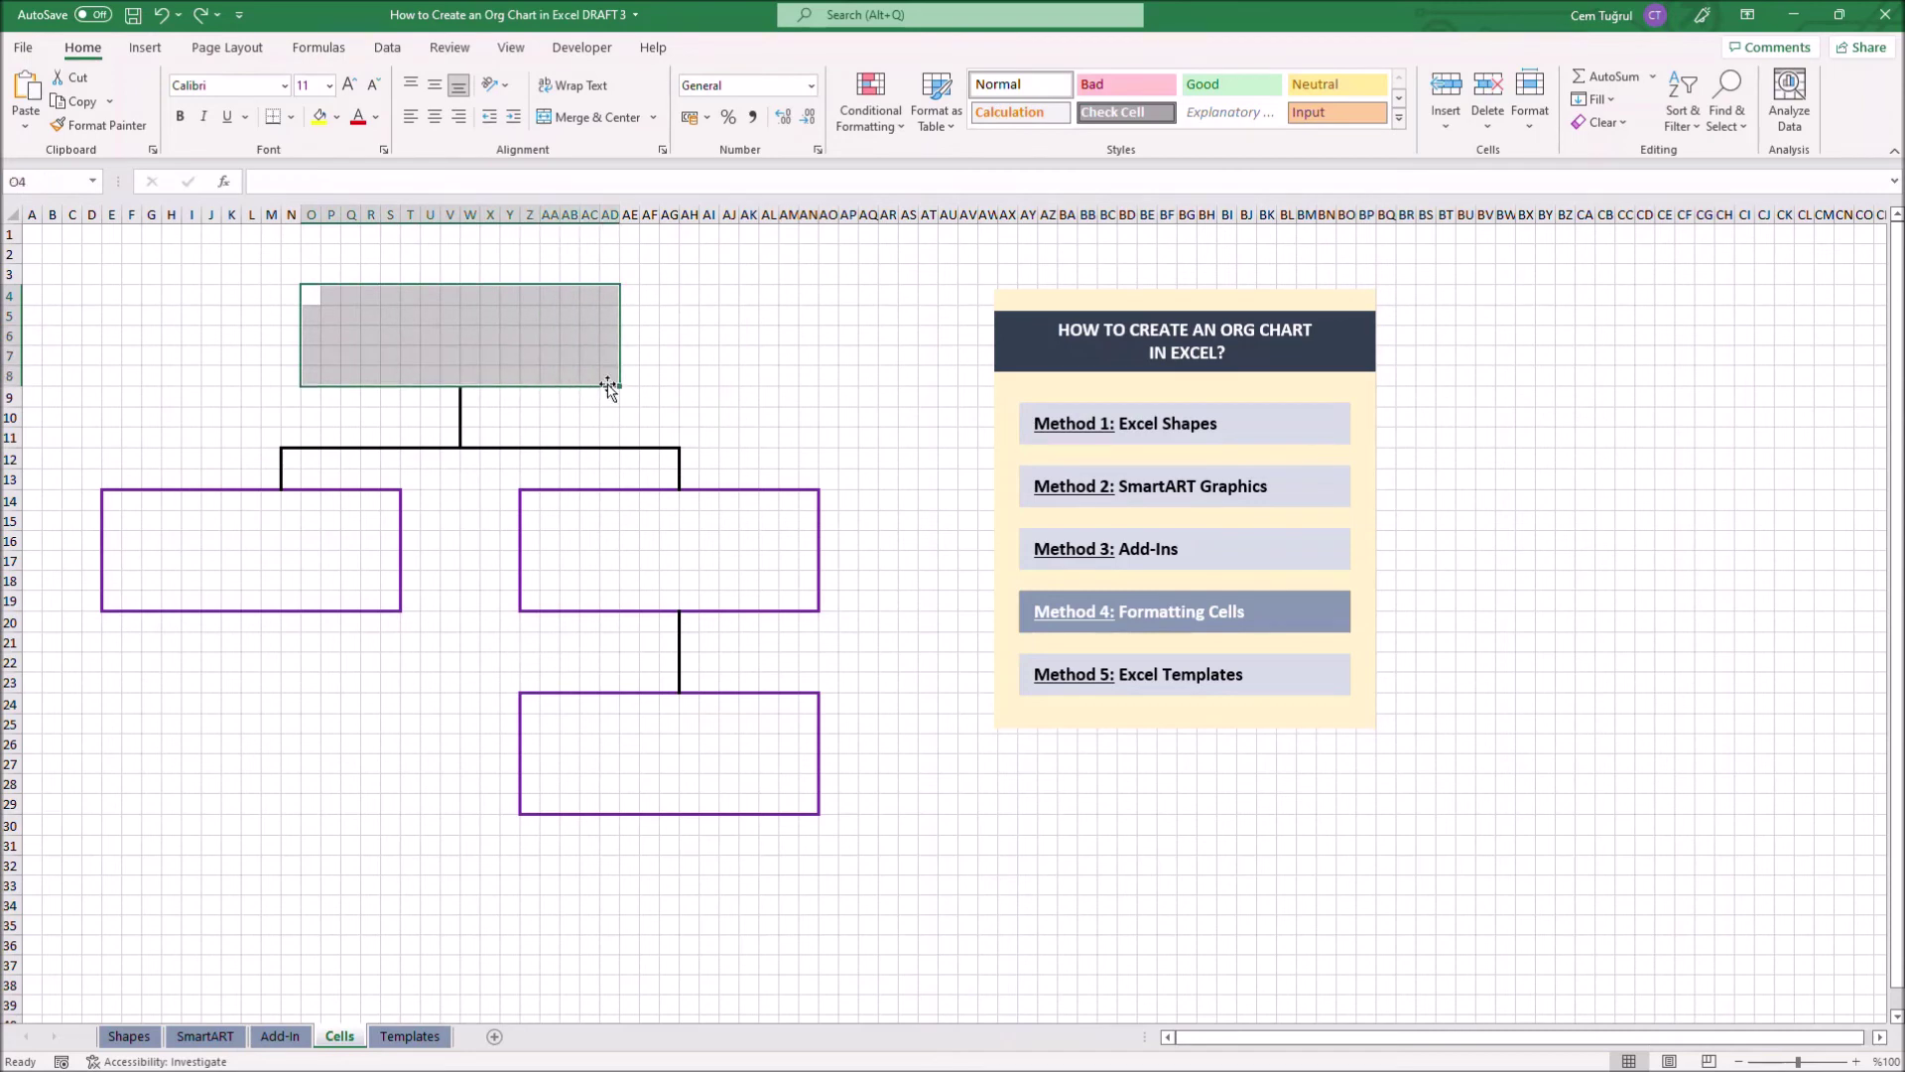
{"action": "left_click", "coordinate": [585, 117]}
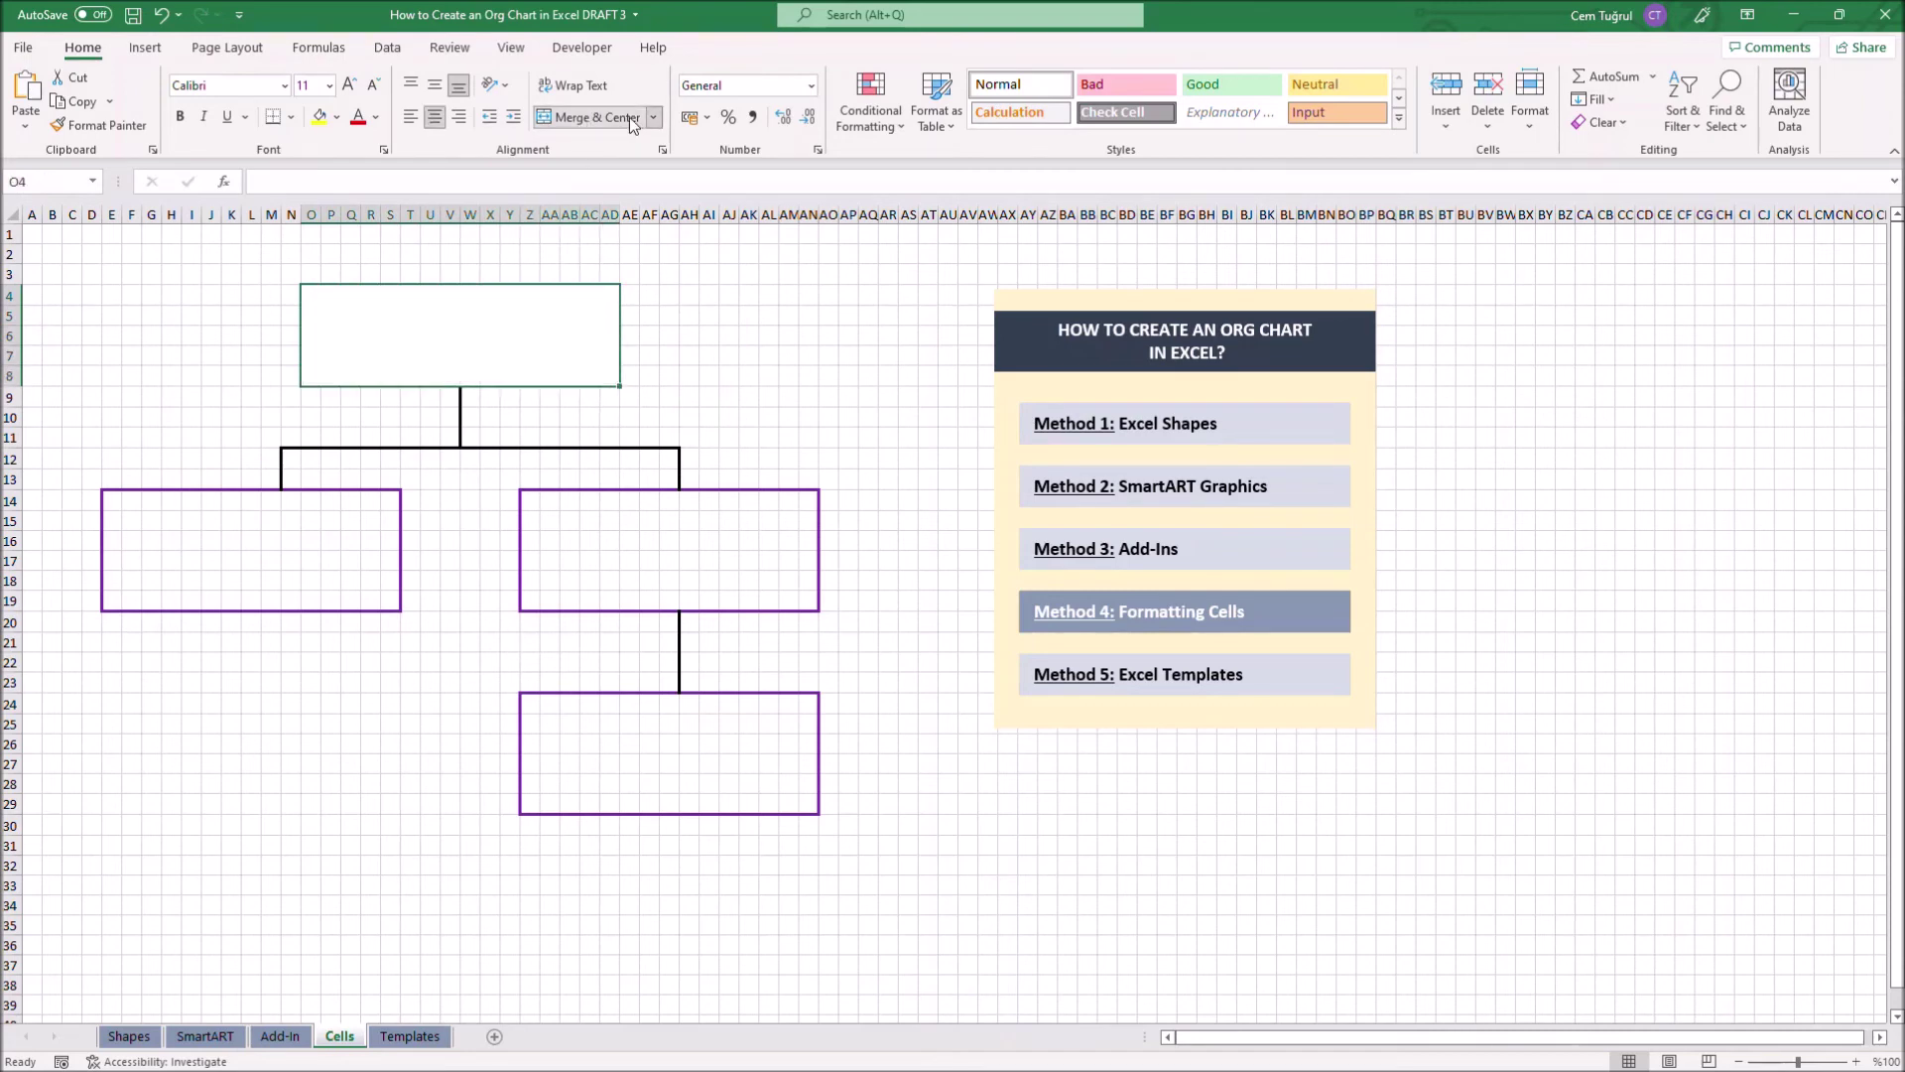
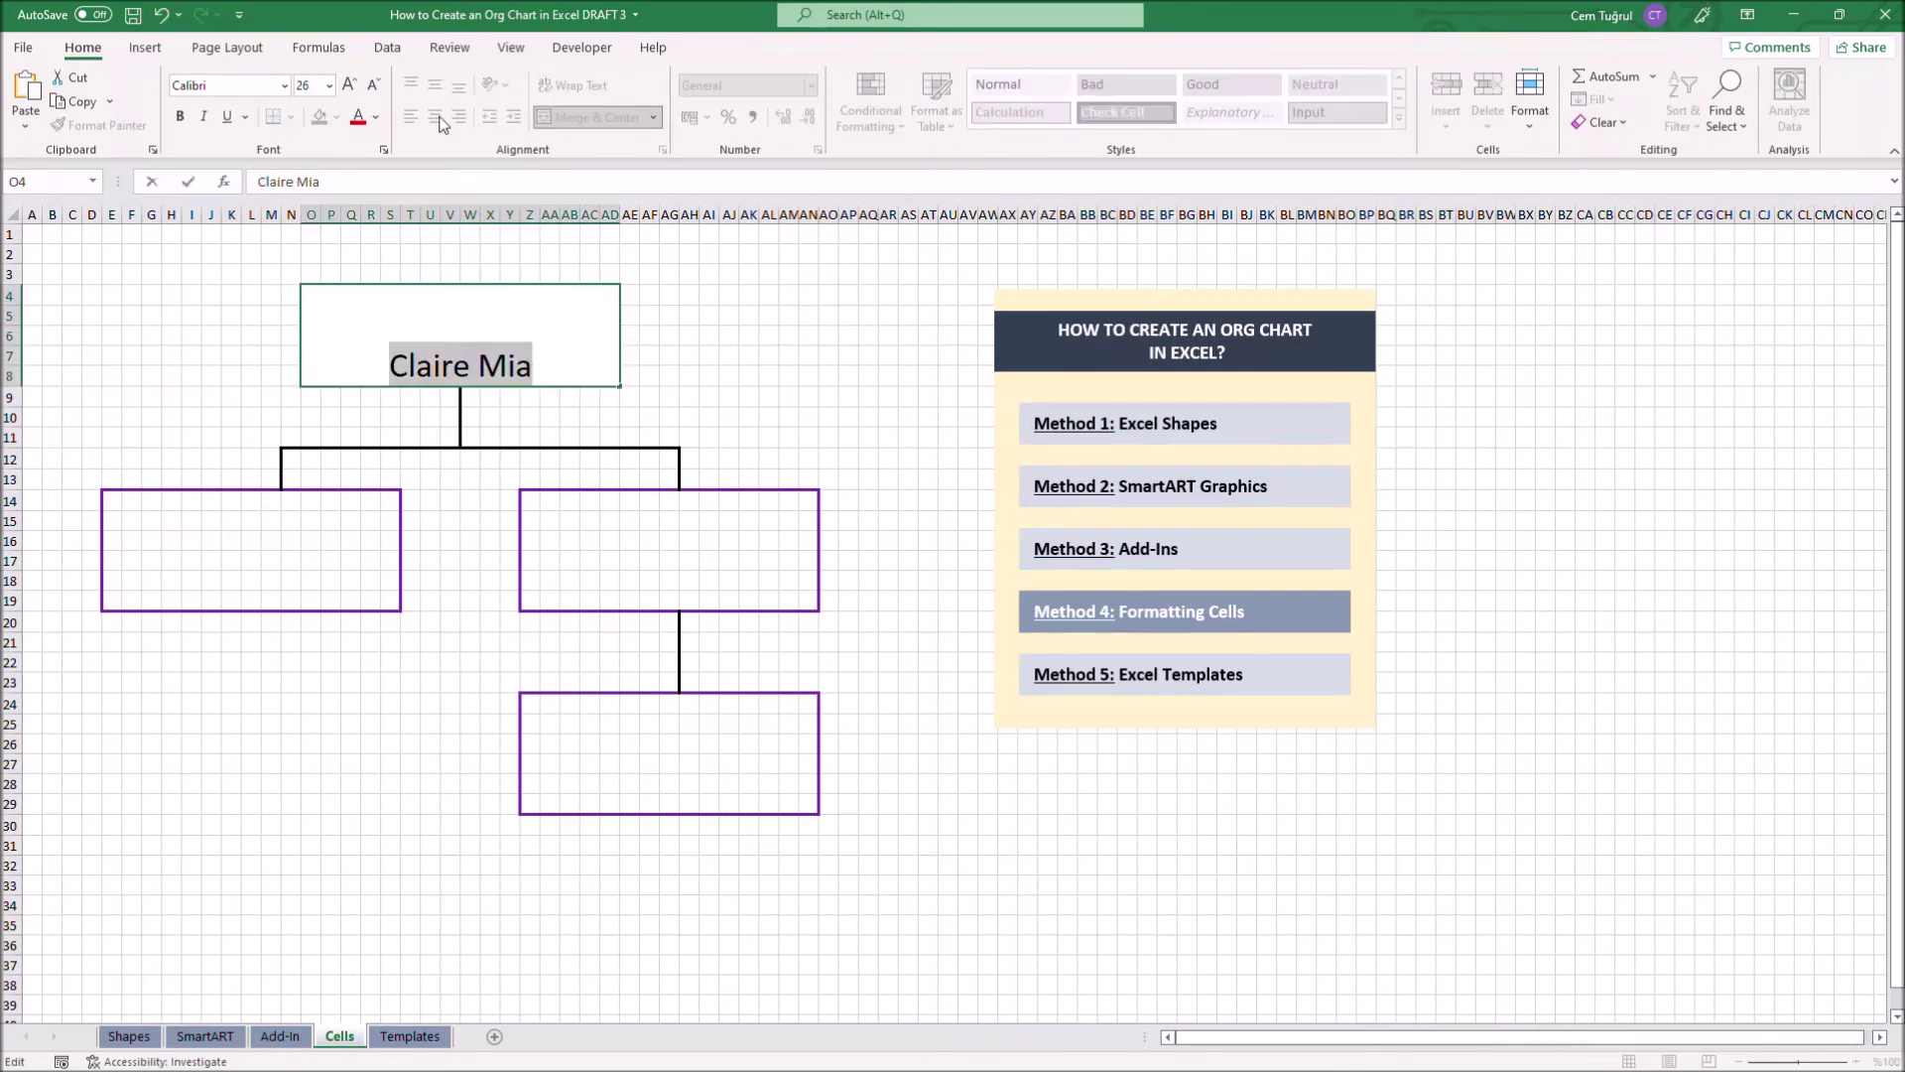
{"action": "key", "text": "ctrl+Return"}
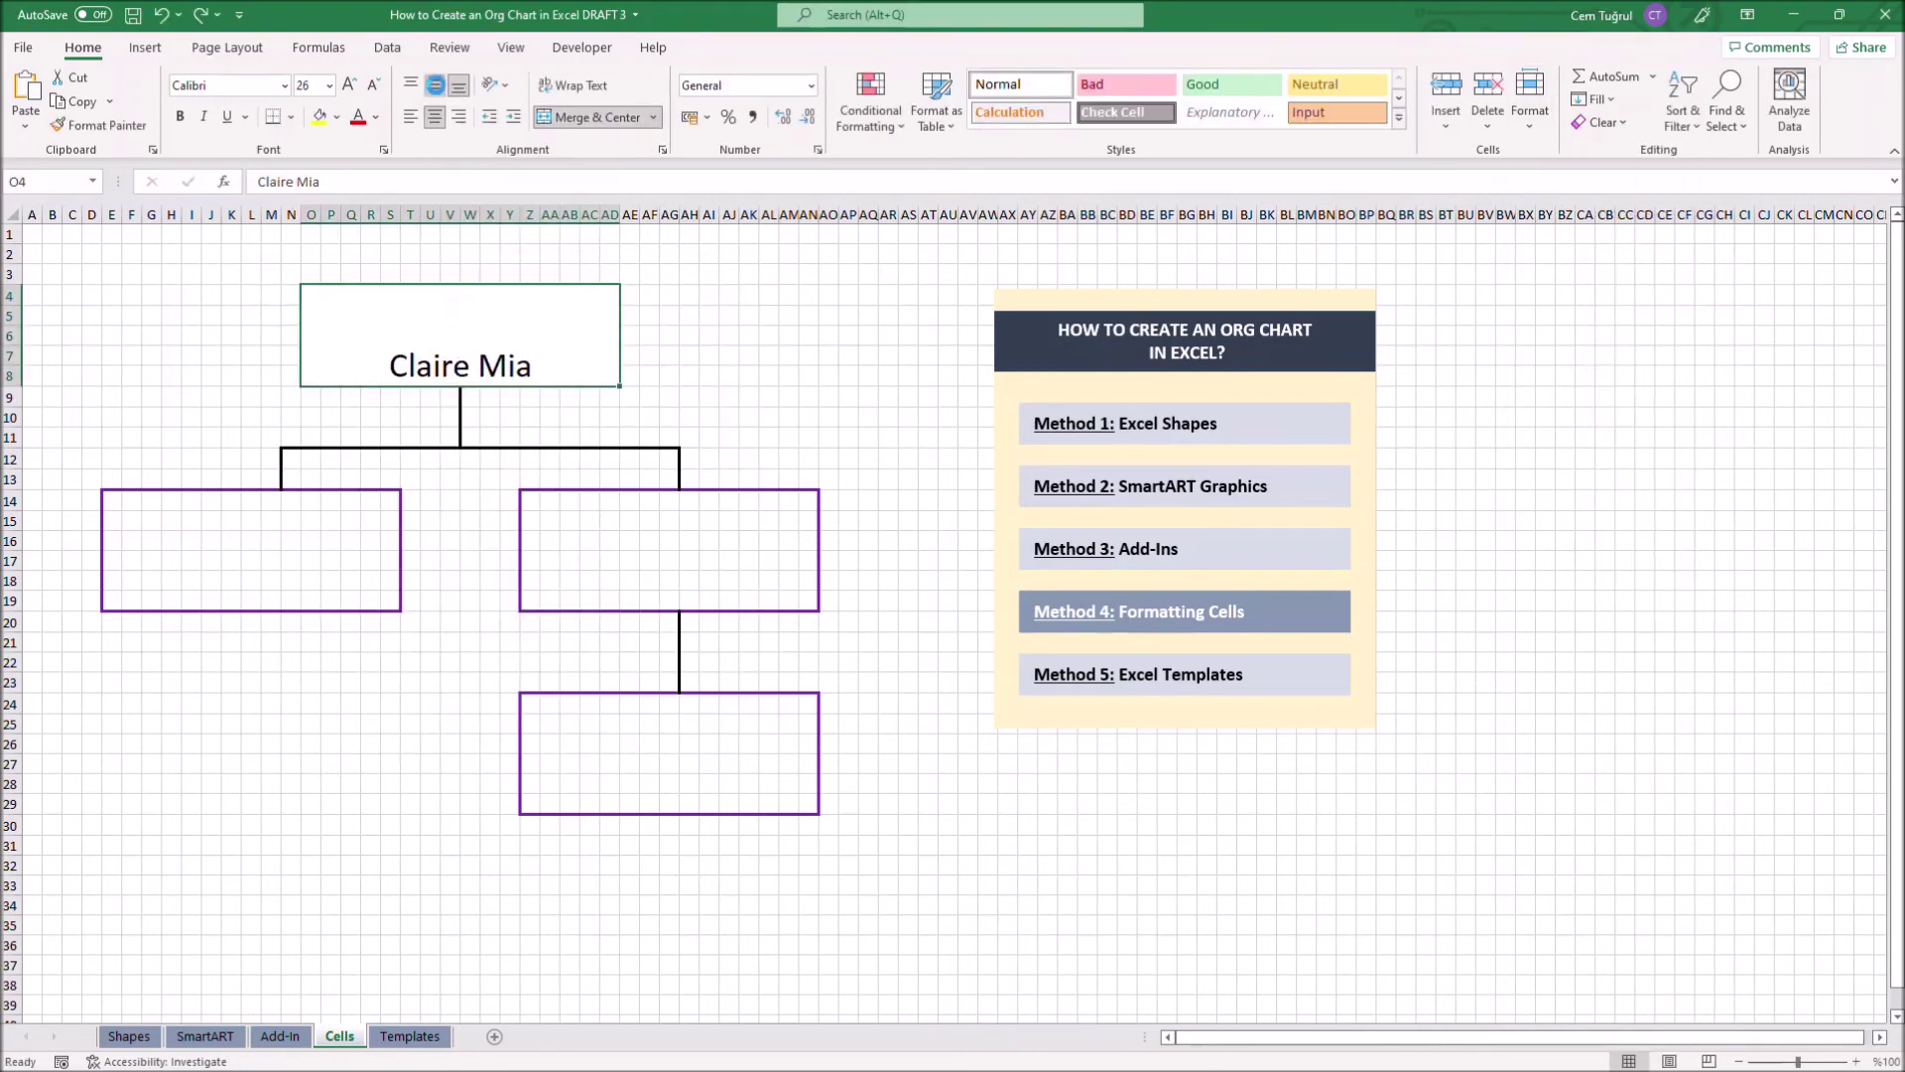
{"action": "left_click", "coordinate": [435, 85]}
Enter employee names in the left, right and bottom boxes with larger font, then hide gridlines
{"action": "left_click", "coordinate": [336, 523]}
{"action": "left_click", "coordinate": [669, 551]}
{"action": "left_click", "coordinate": [329, 85]}
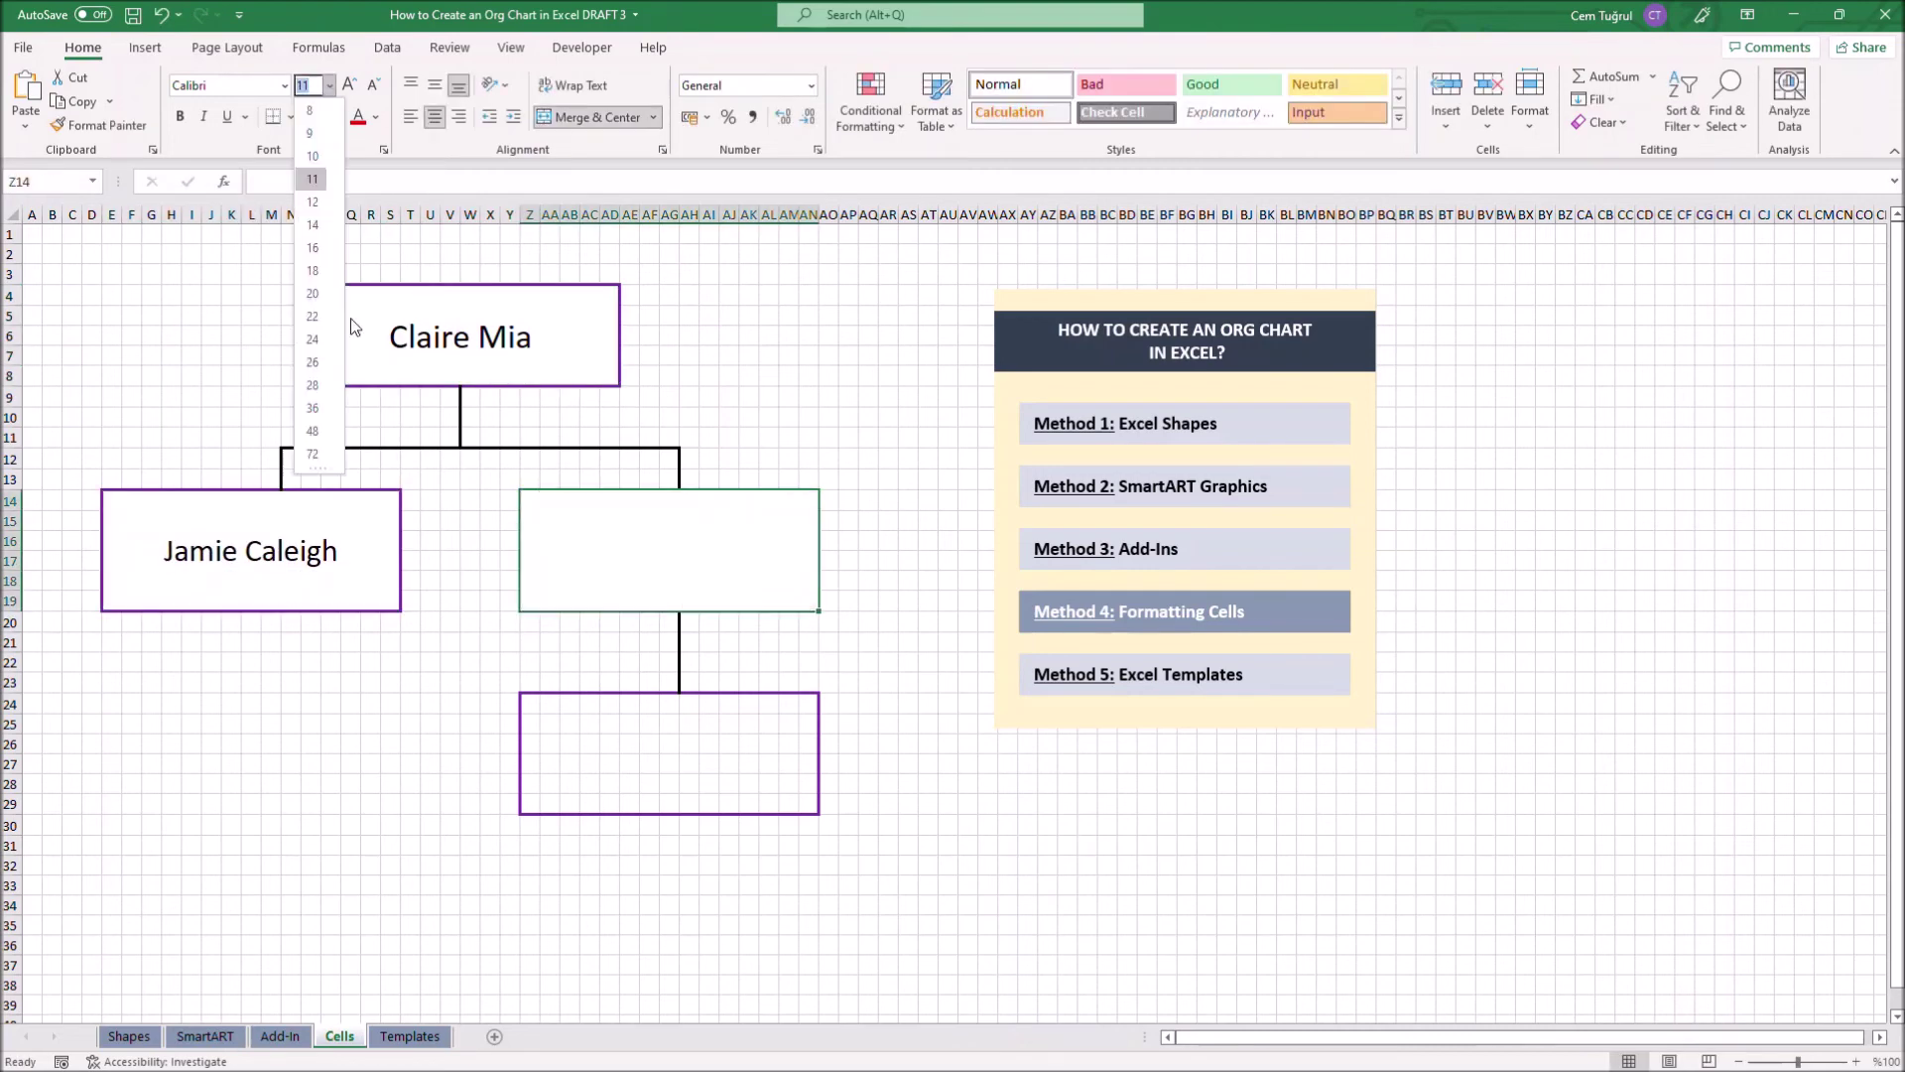
{"action": "left_click", "coordinate": [311, 362]}
{"action": "left_click", "coordinate": [669, 754]}
{"action": "left_click", "coordinate": [227, 48]}
{"action": "left_click", "coordinate": [679, 102]}
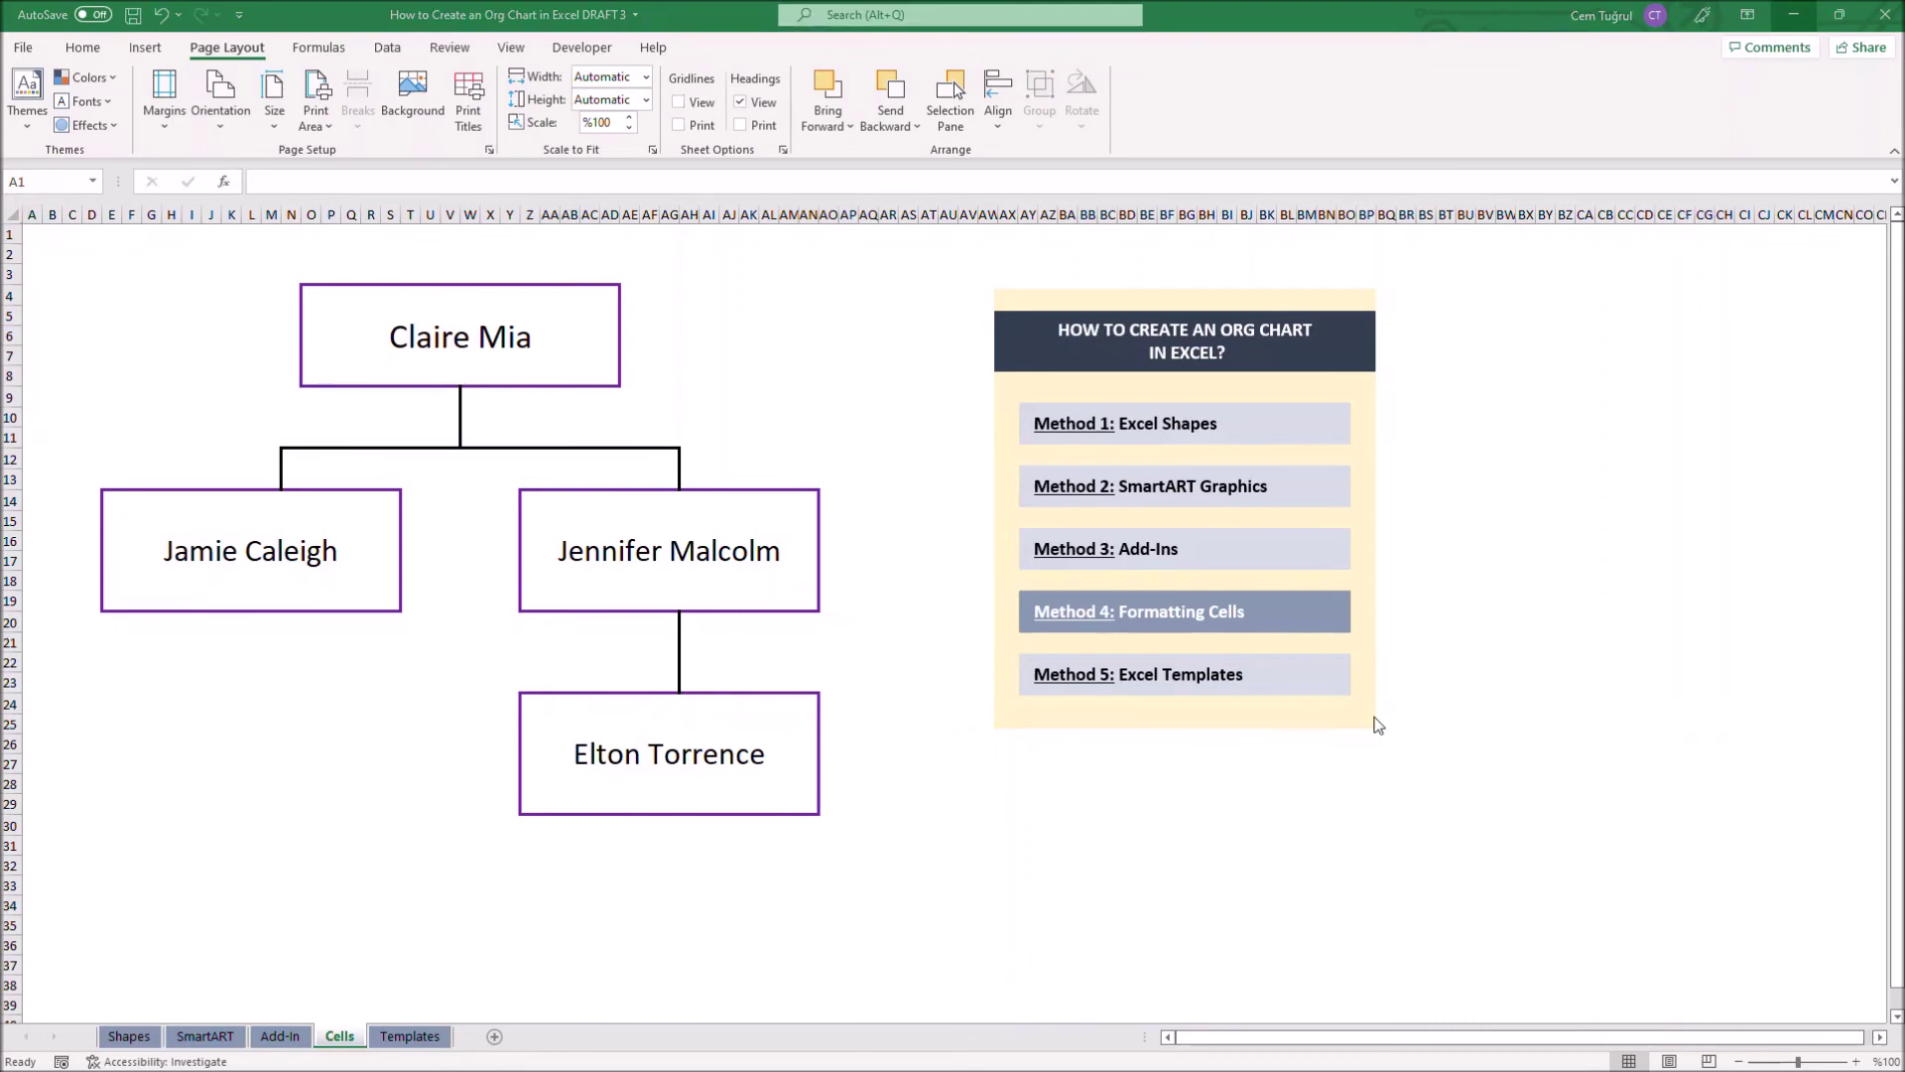
Open the Method 5: Excel Templates sheet with the Someka org chart maker, then switch to Chrome
{"action": "left_click", "coordinate": [1255, 675]}
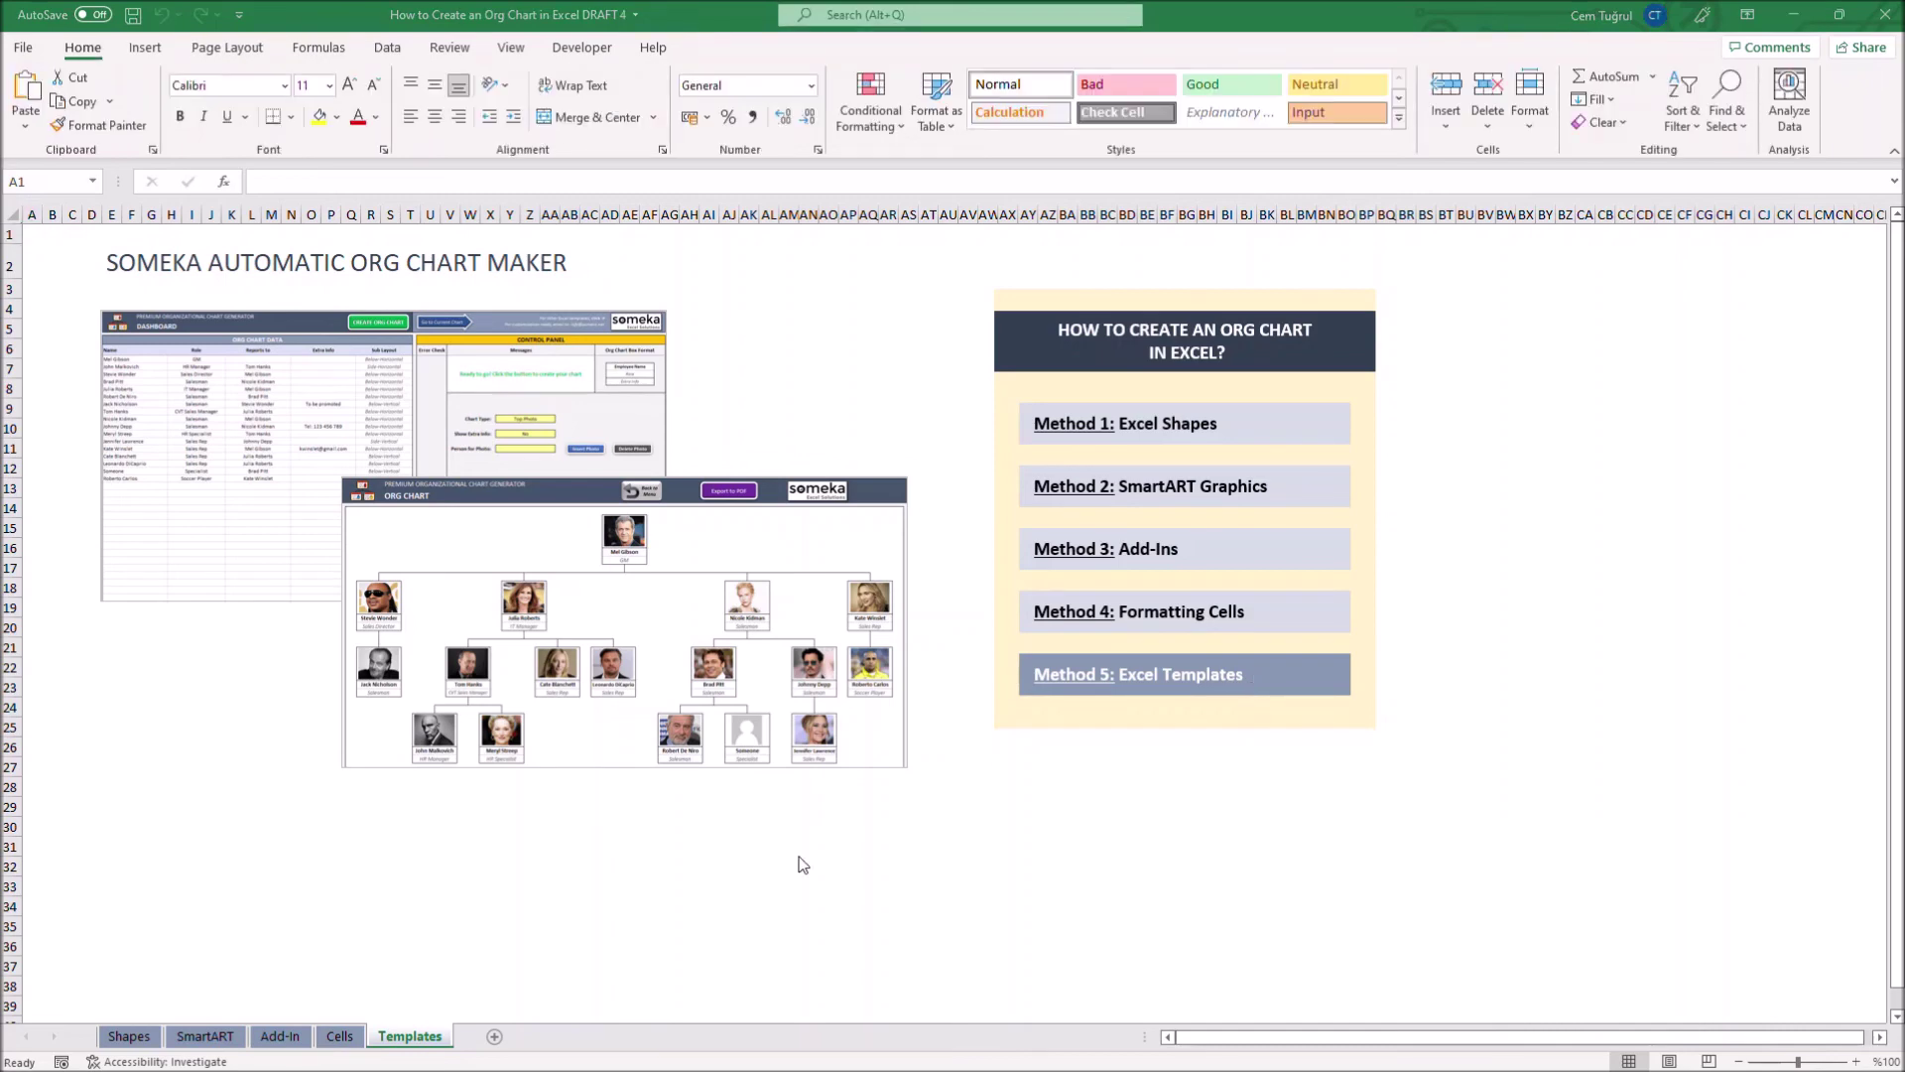
{"action": "key", "text": "super"}
{"action": "left_click", "coordinate": [314, 1054]}
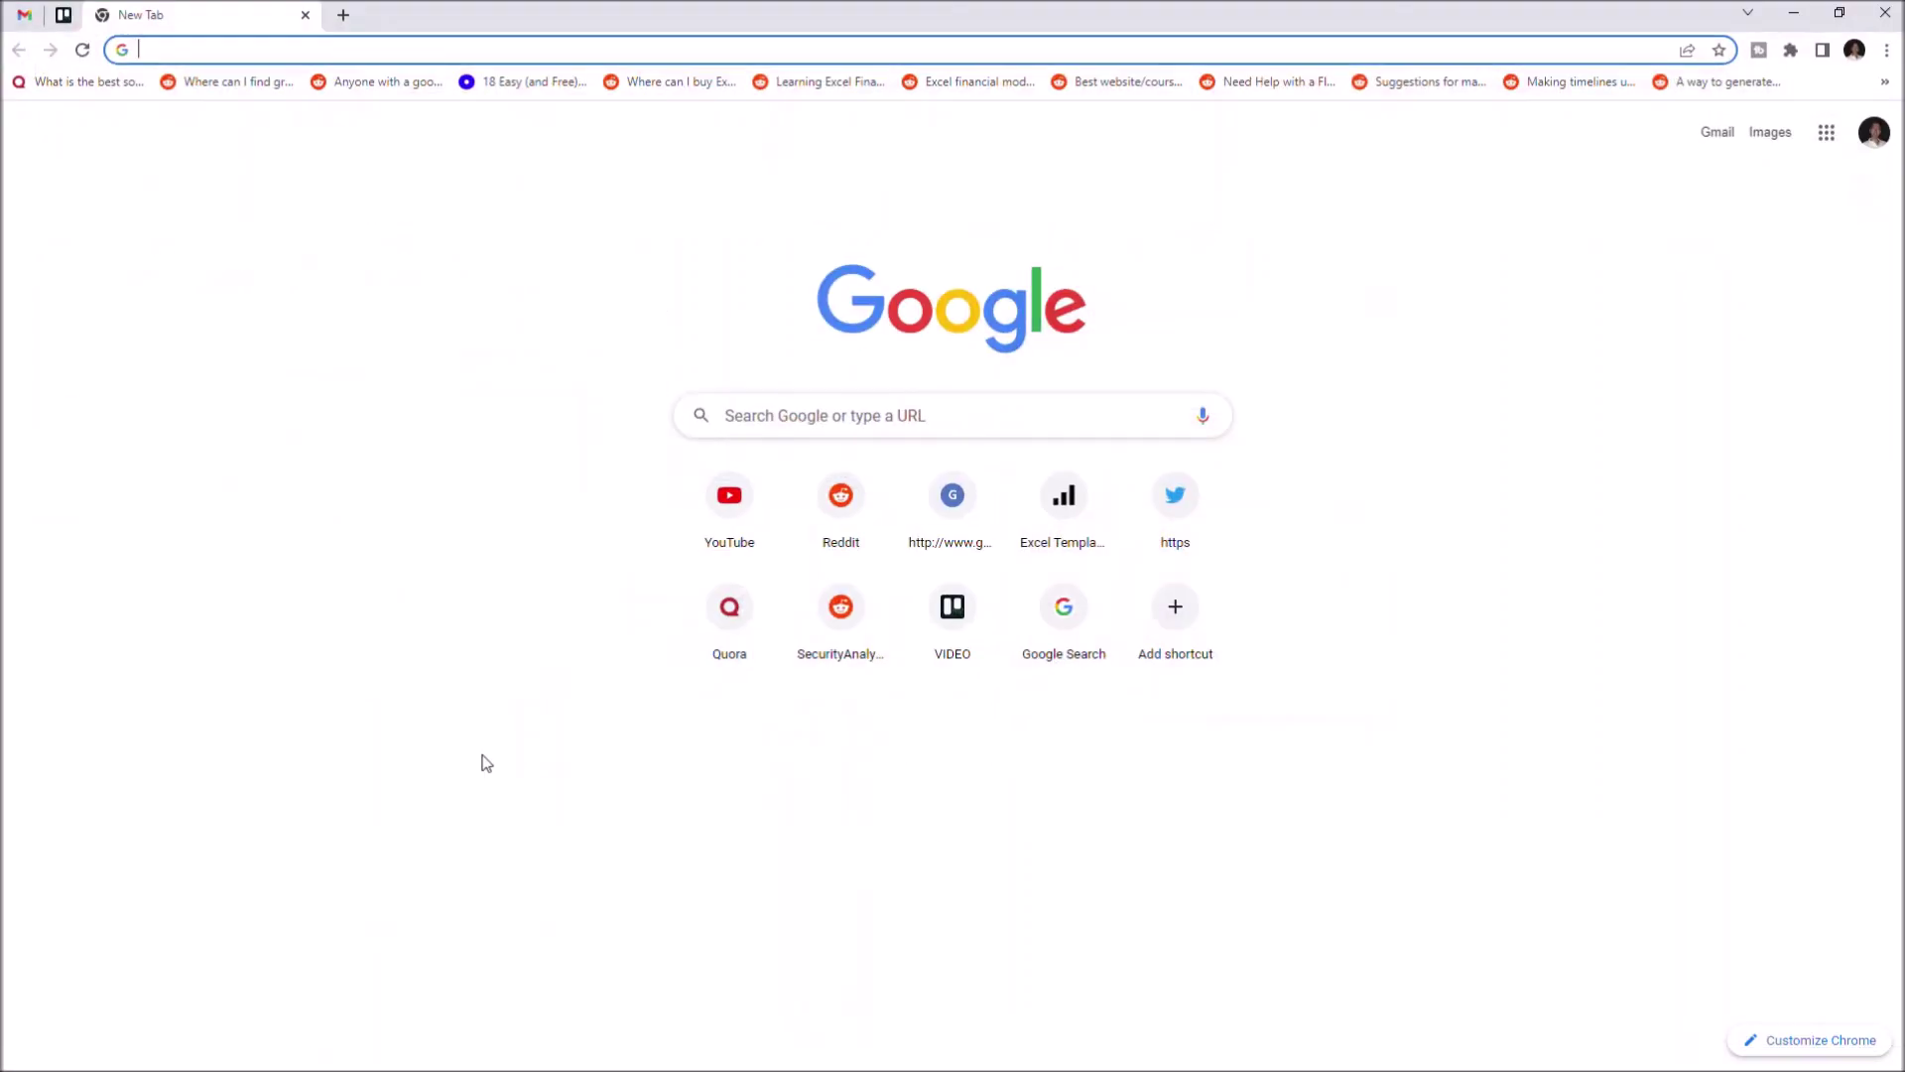
Search someka.net for 'org chart' and open the Excel Automatic Org Chart Generator page
{"action": "type", "text": "some"}
{"action": "key", "text": "Return"}
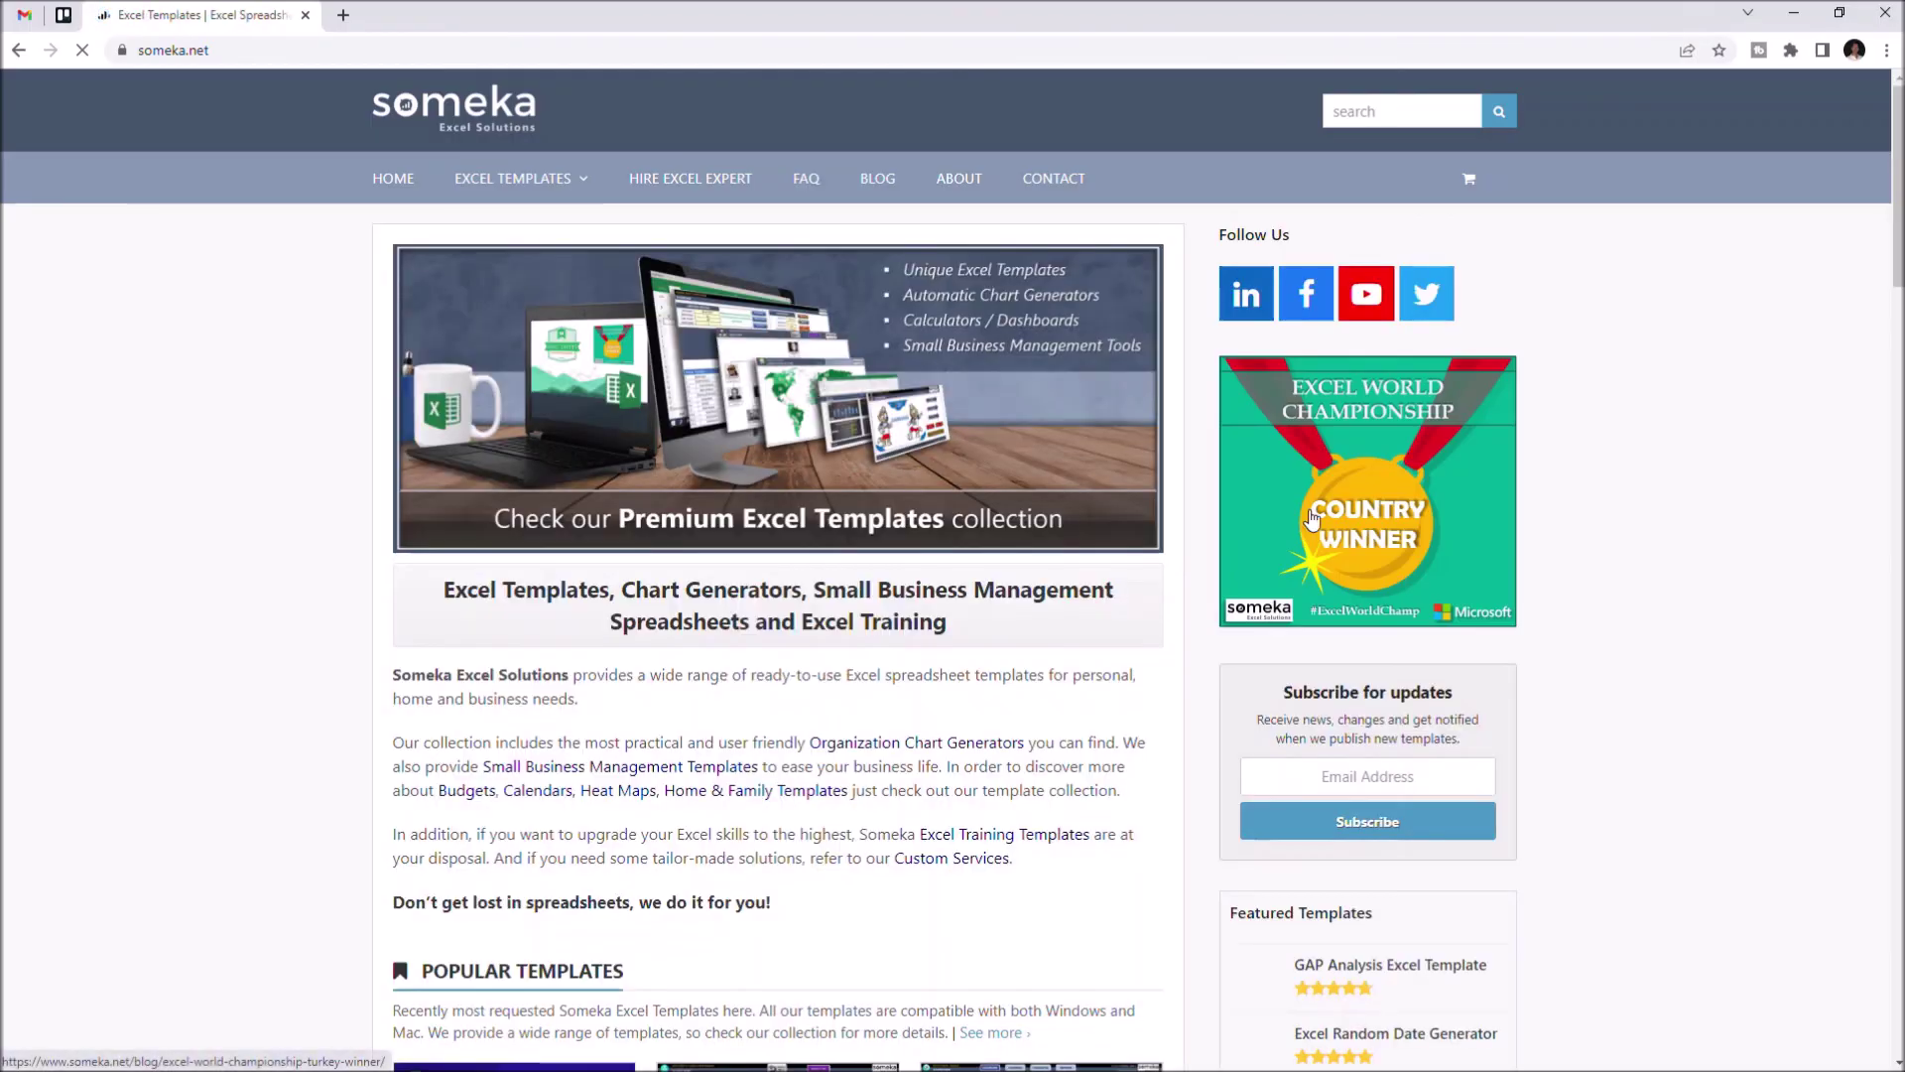
{"action": "left_click", "coordinate": [1385, 113]}
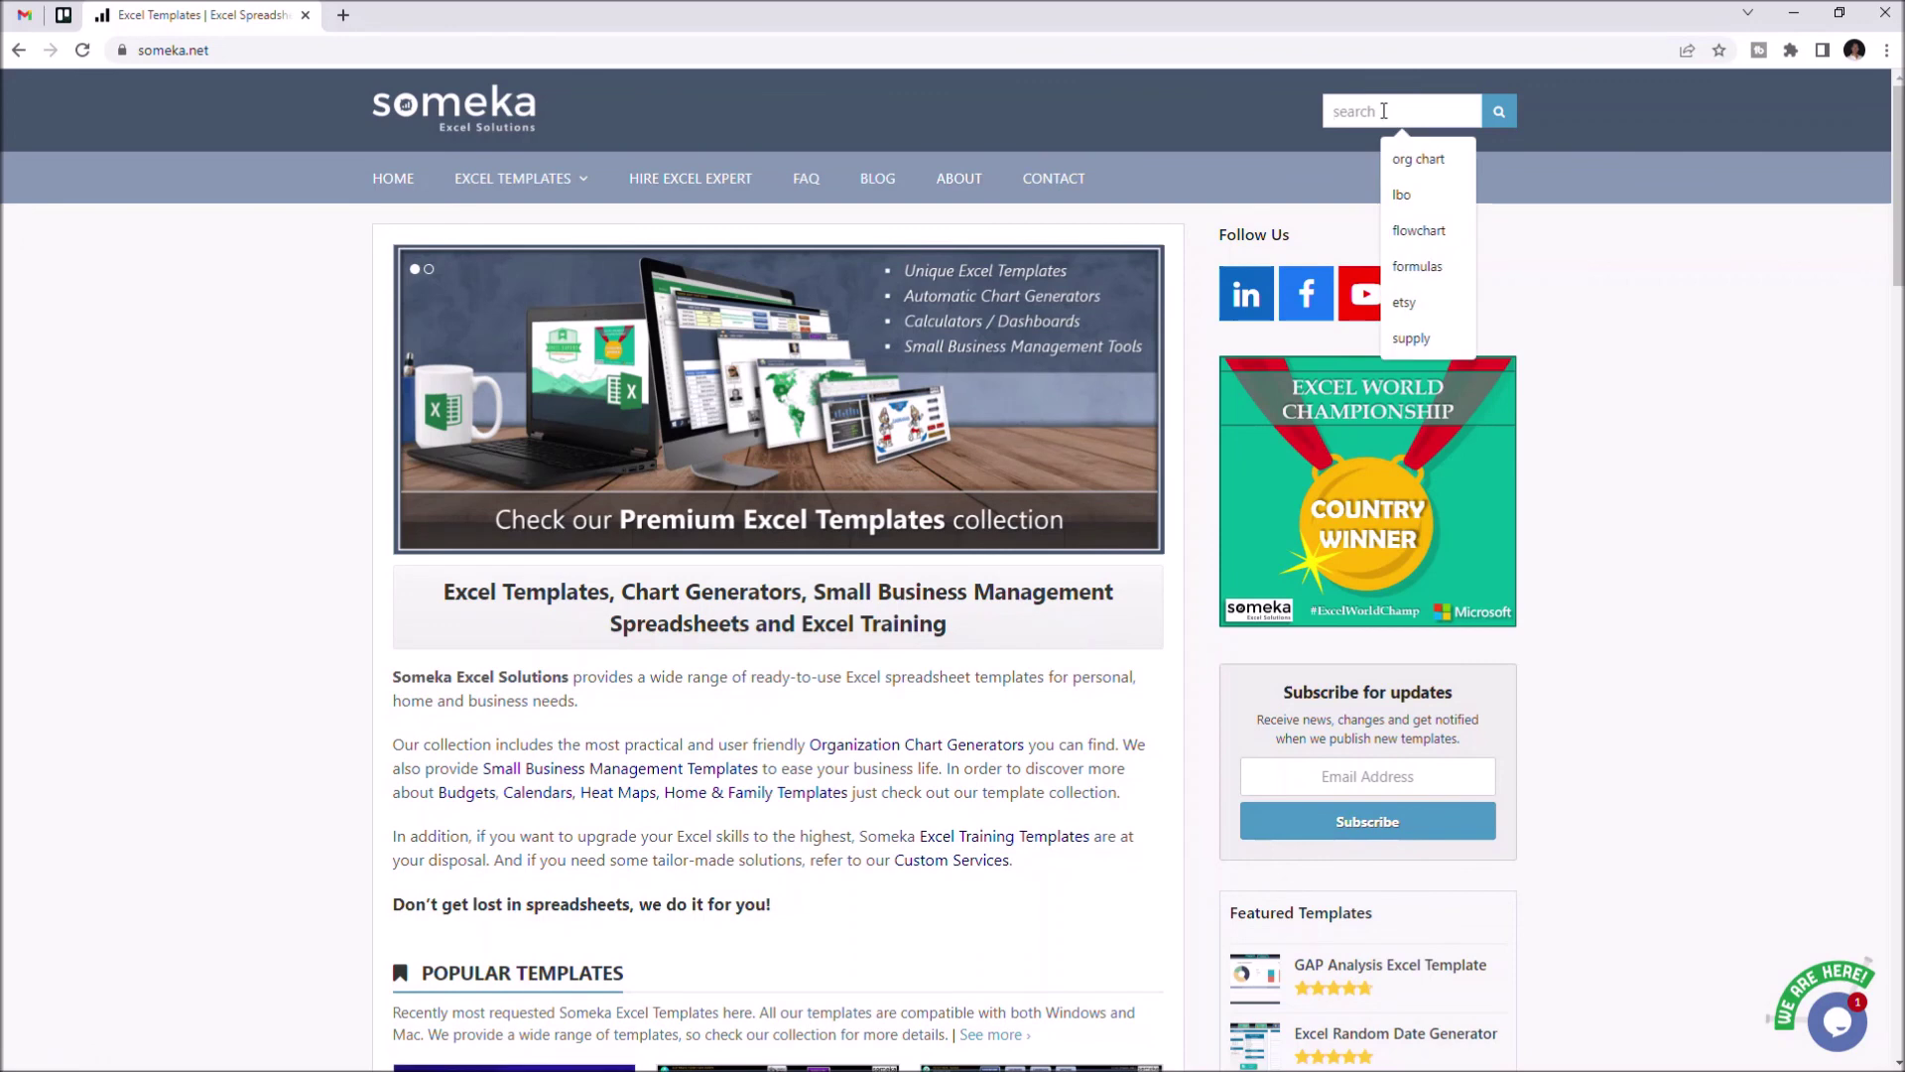
{"action": "type", "text": "org chart"}
{"action": "key", "text": "Return"}
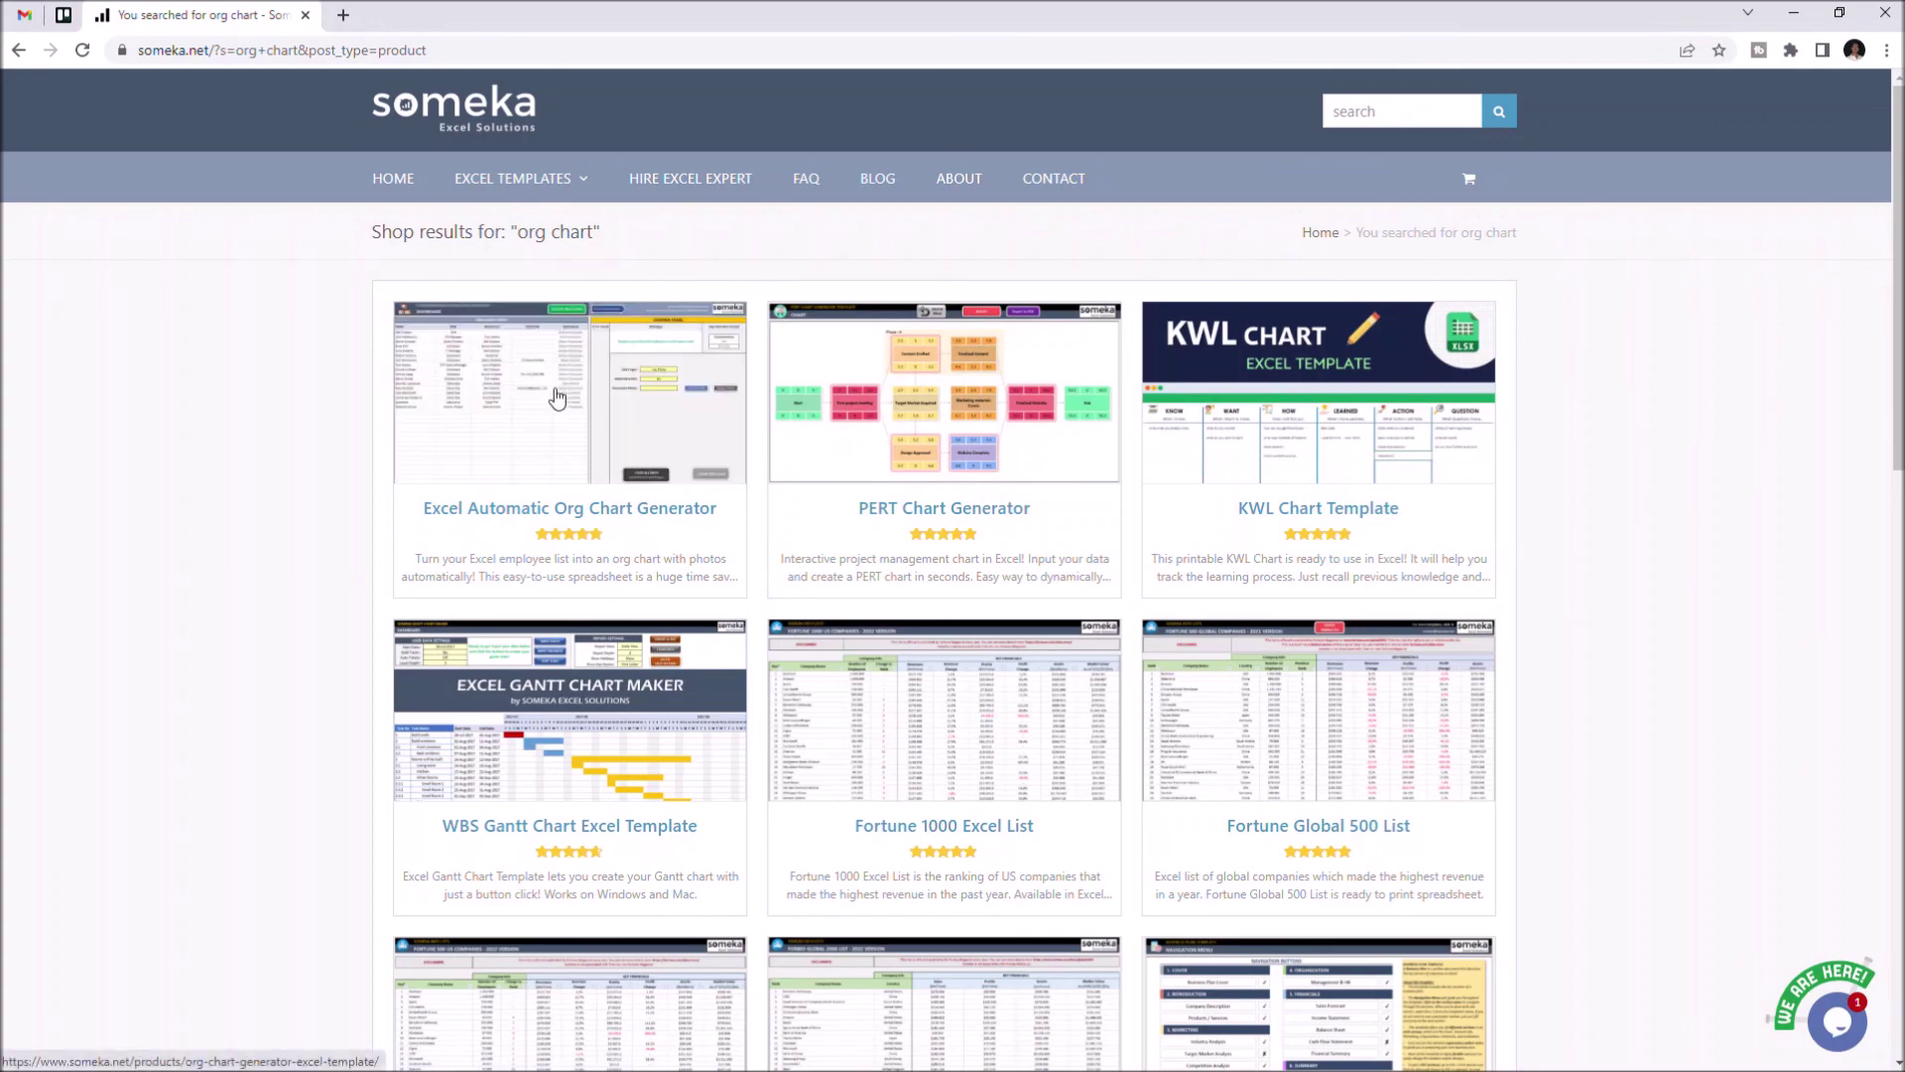
{"action": "left_click", "coordinate": [556, 398]}
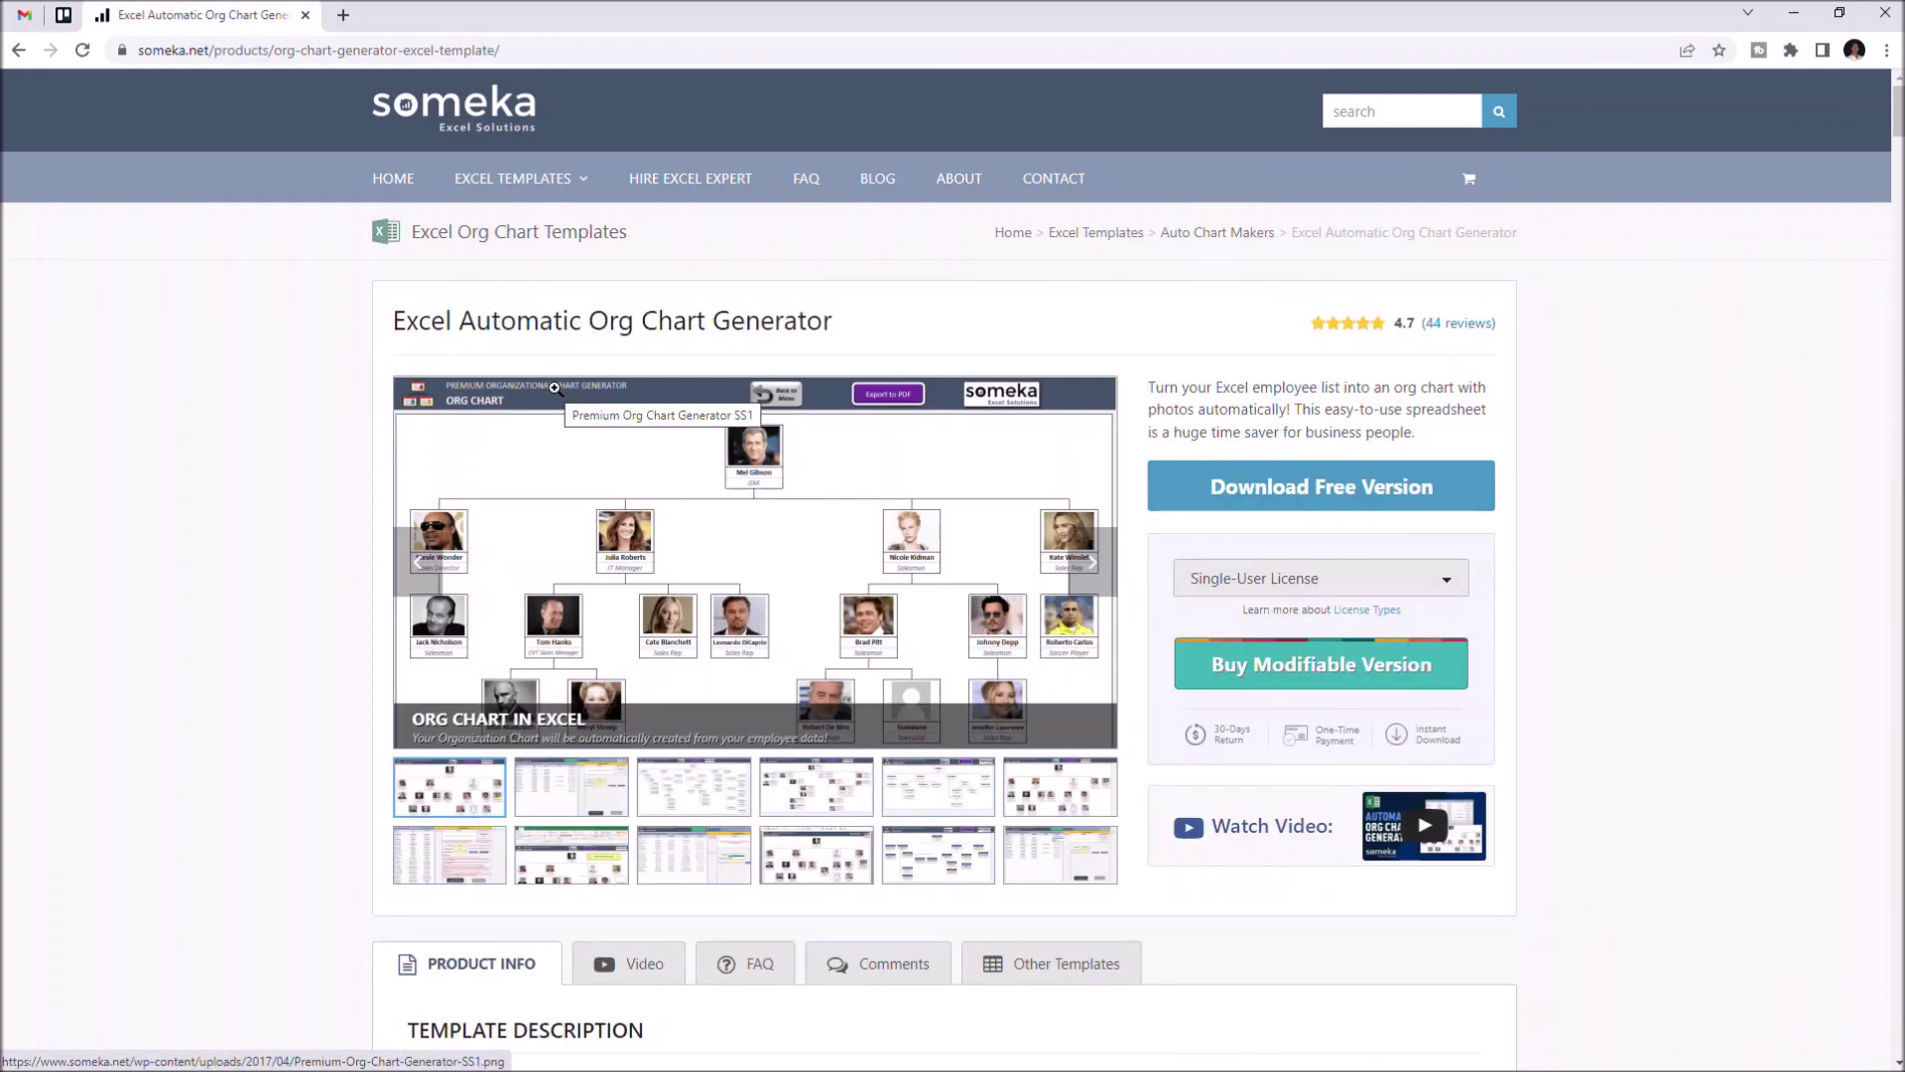
Enlarge the product screenshot gallery, view the next screenshot, and close the gallery
{"action": "left_click", "coordinate": [656, 522]}
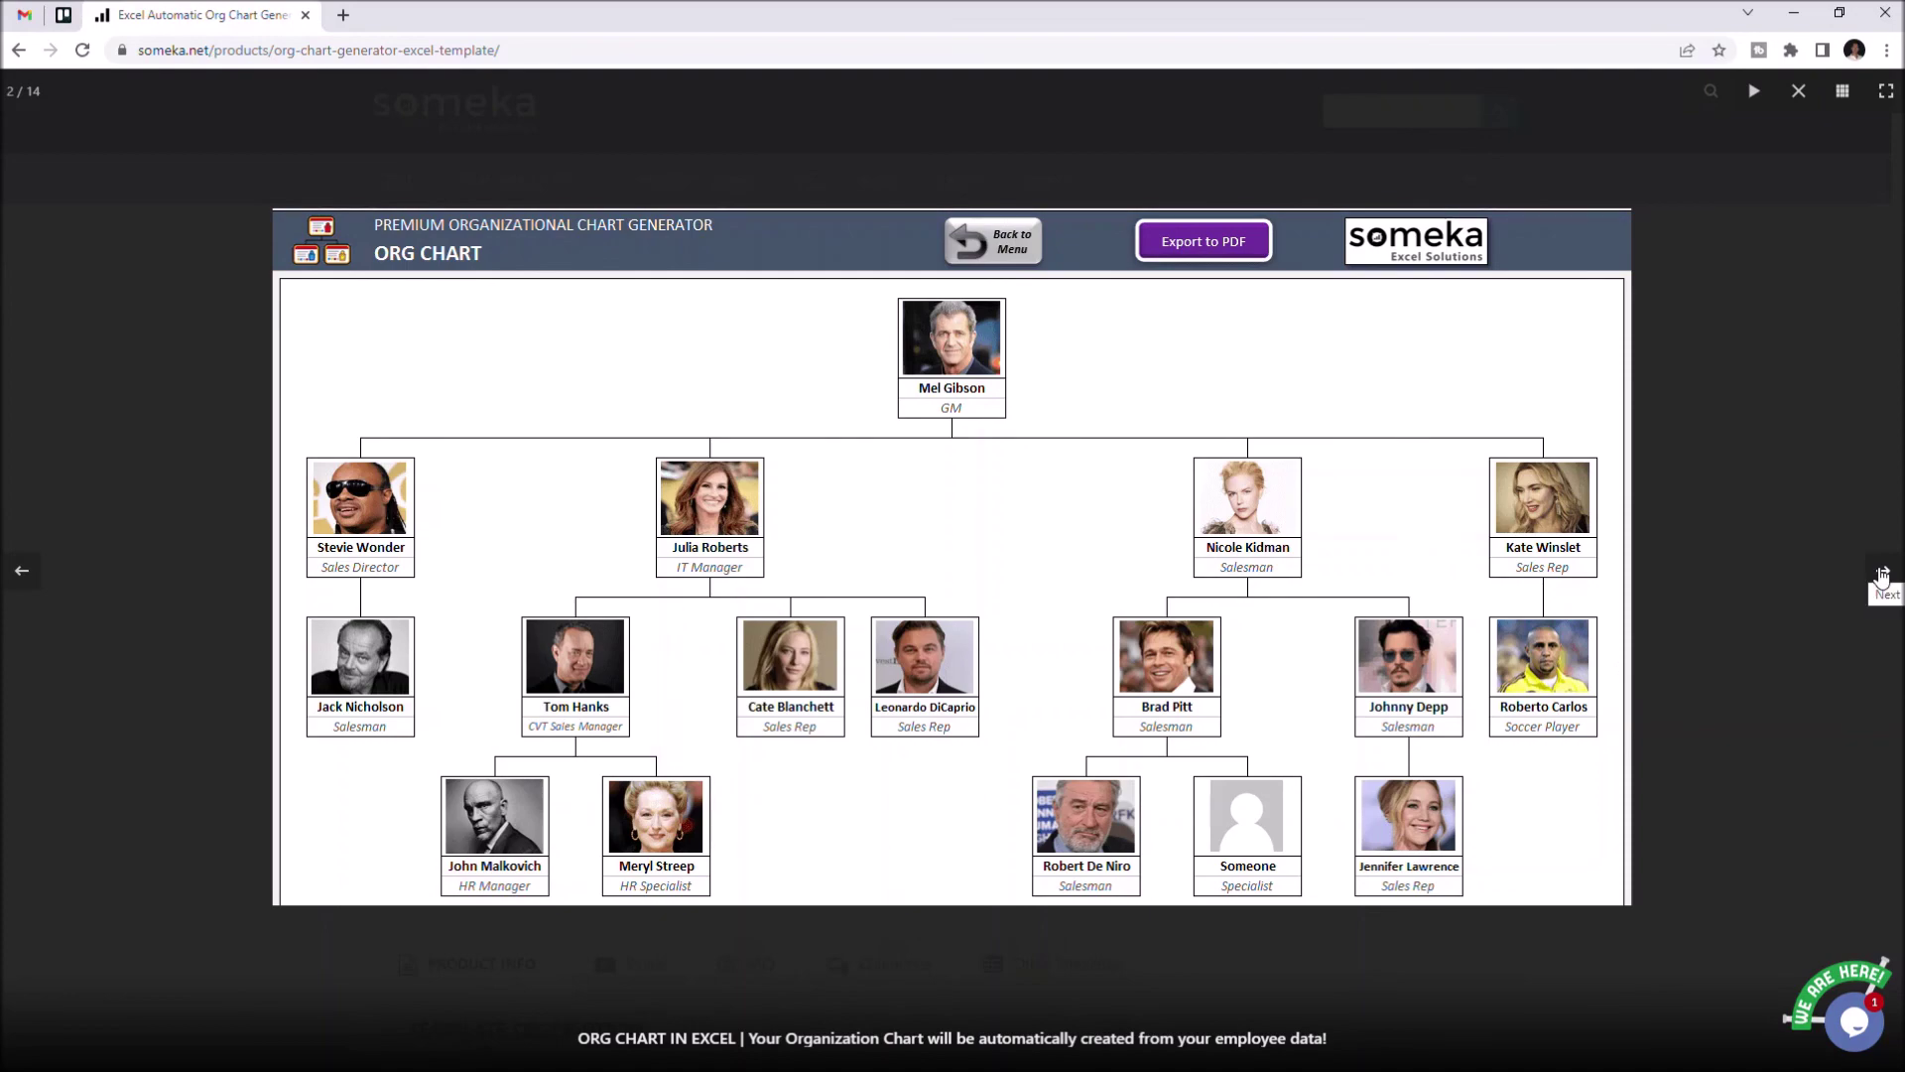
{"action": "left_click", "coordinate": [1883, 574]}
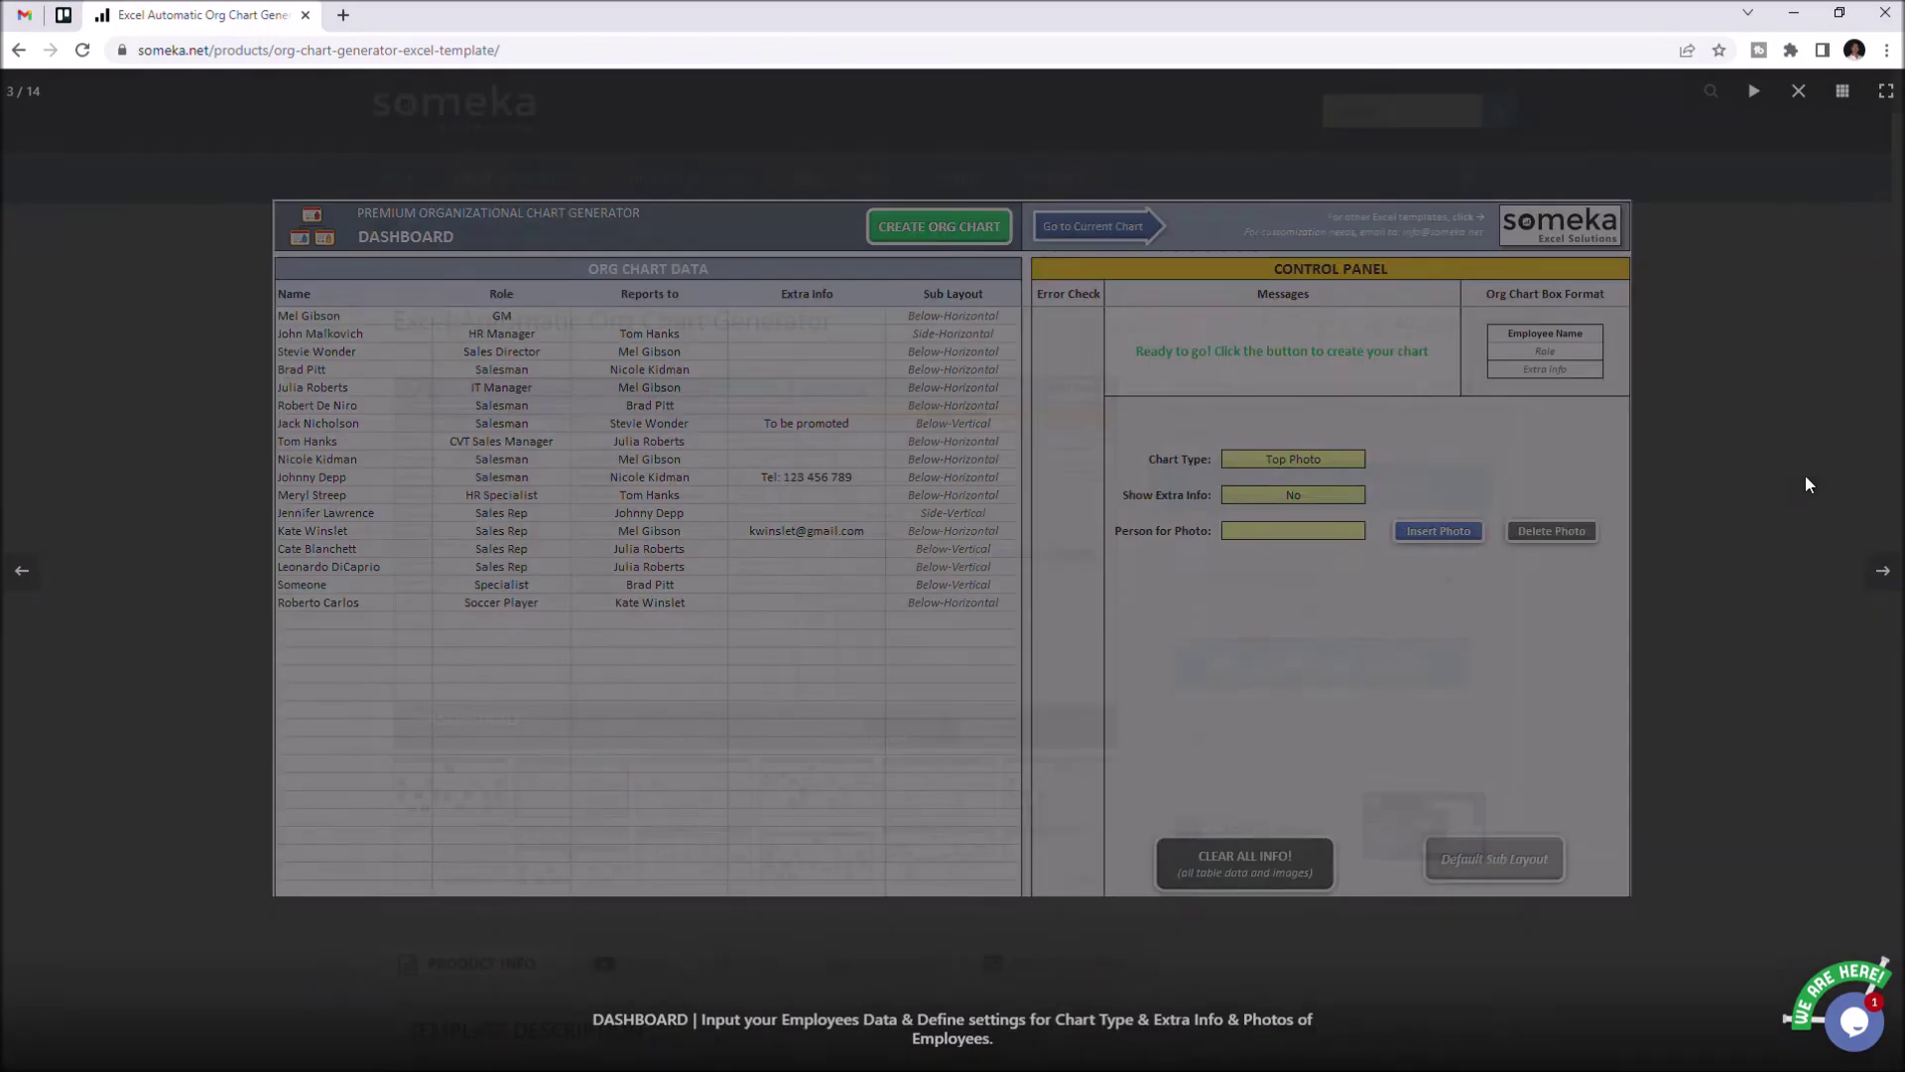
{"action": "left_click", "coordinate": [1806, 484]}
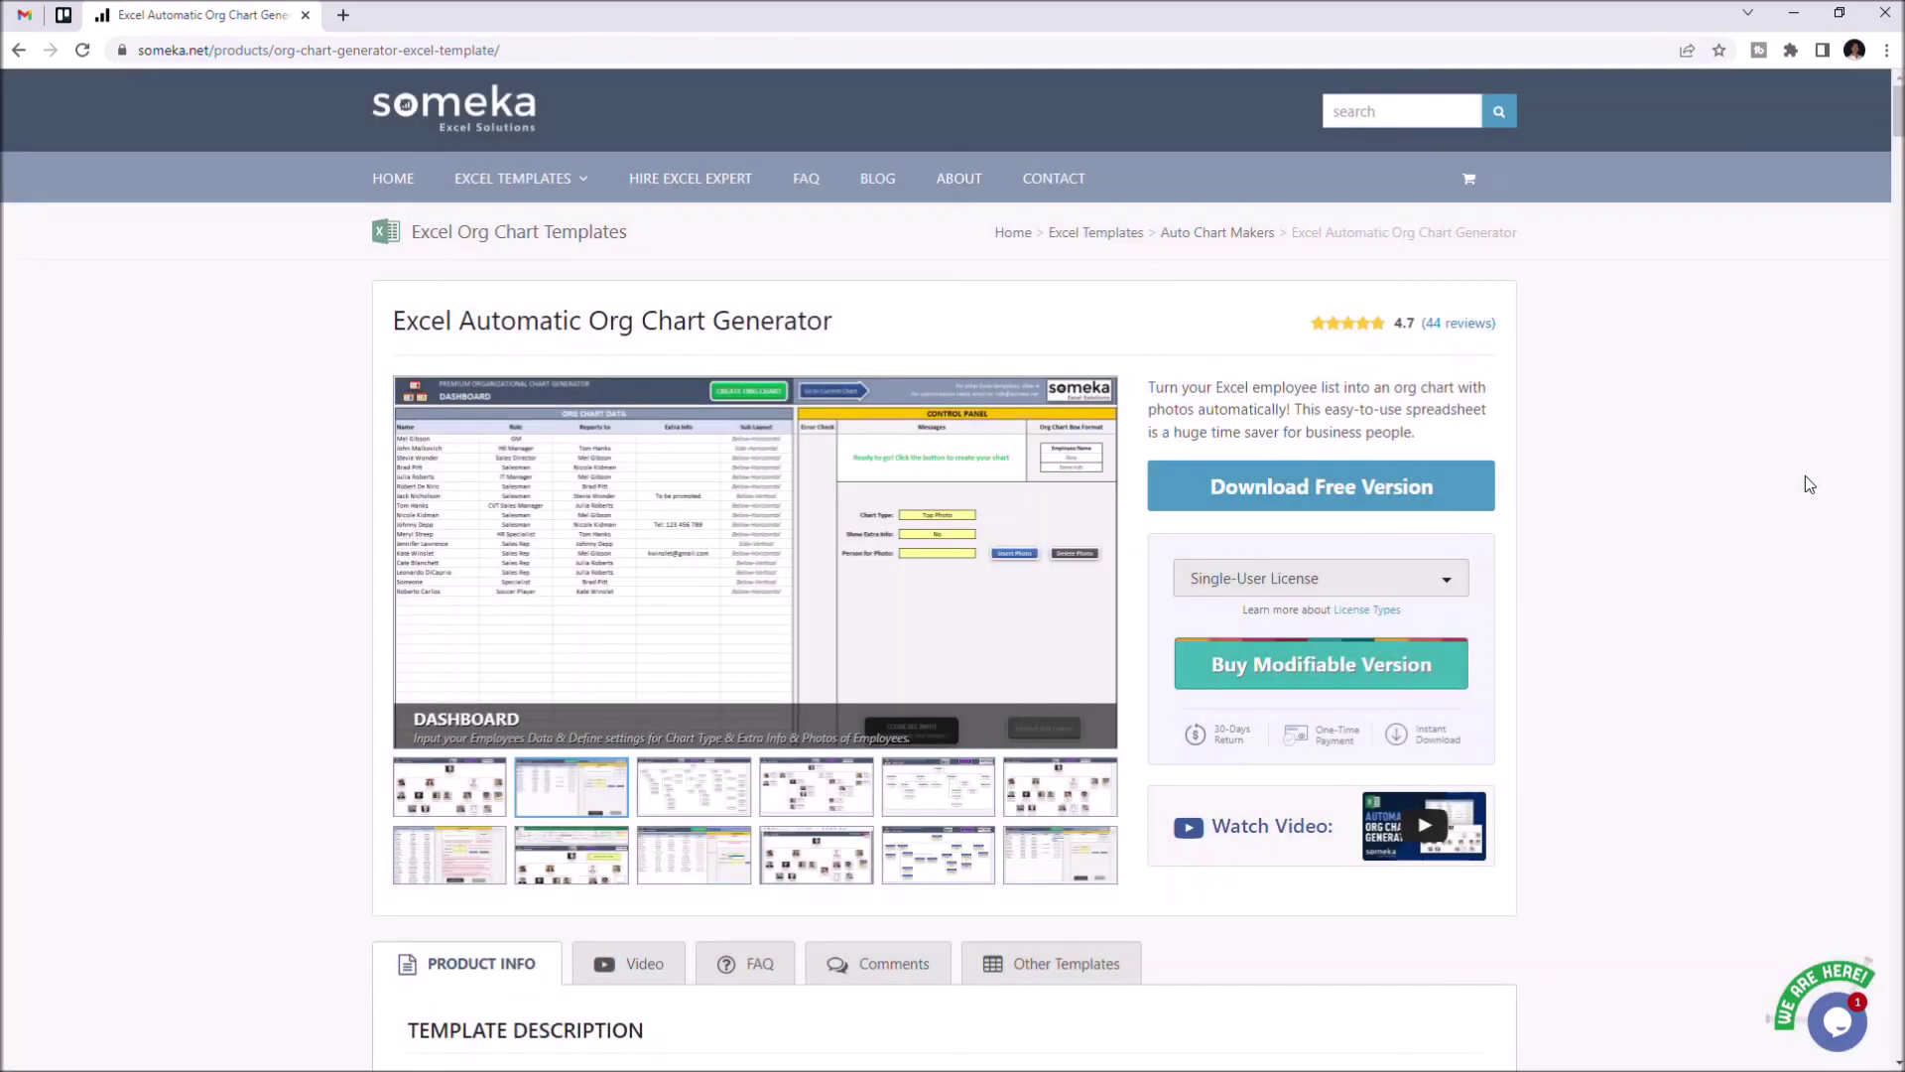